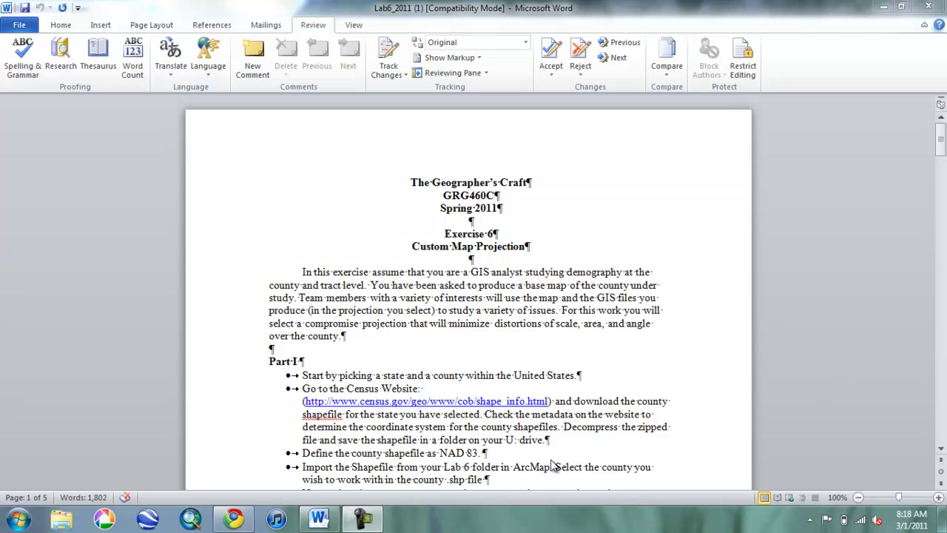
Search Google for 'tiger line shapefile' and open the 2009 TIGER/Line Shapefiles Main Page
click(232, 519)
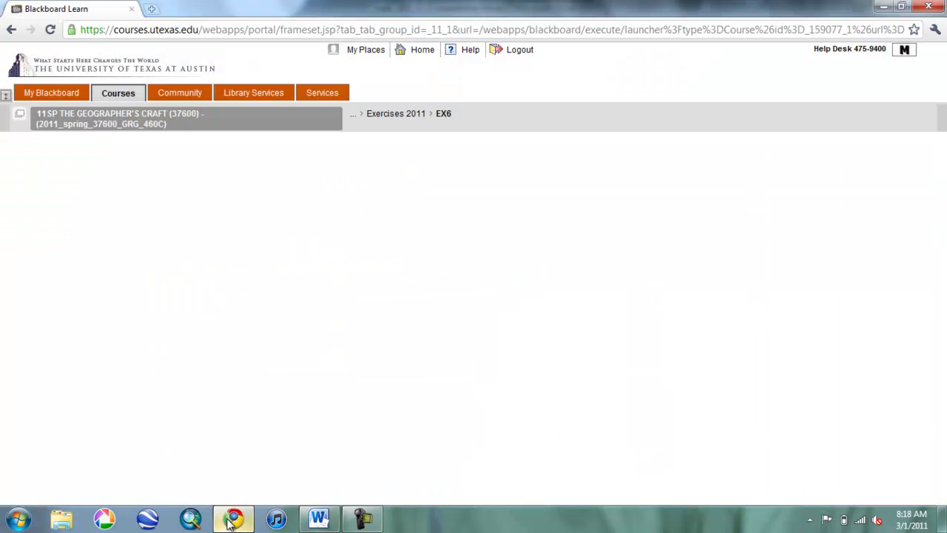
double_click(379, 30)
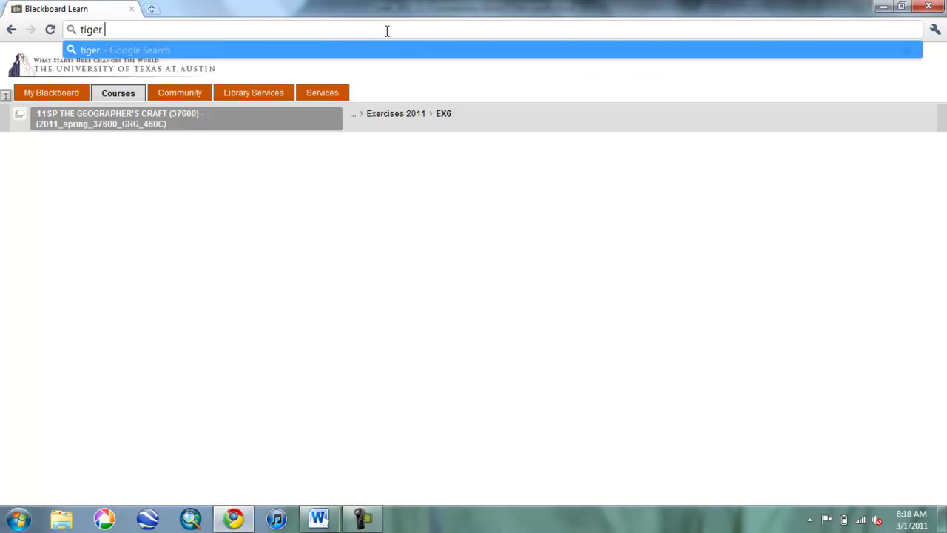
text(shape)
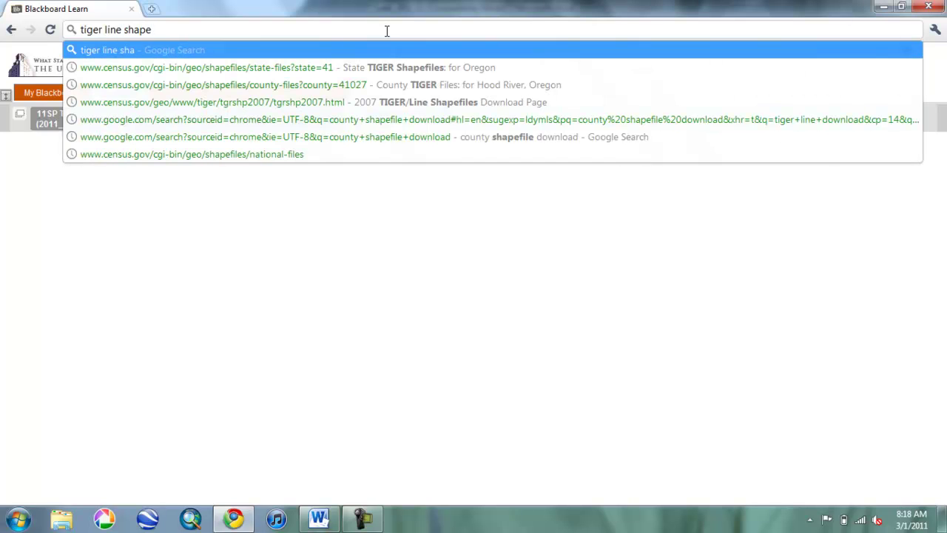
text(file)
key(Return)
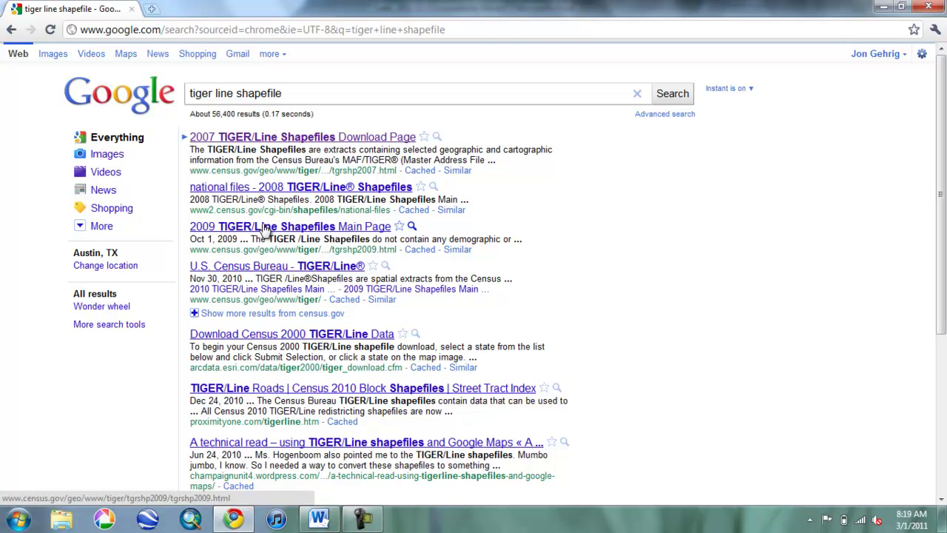
click(263, 228)
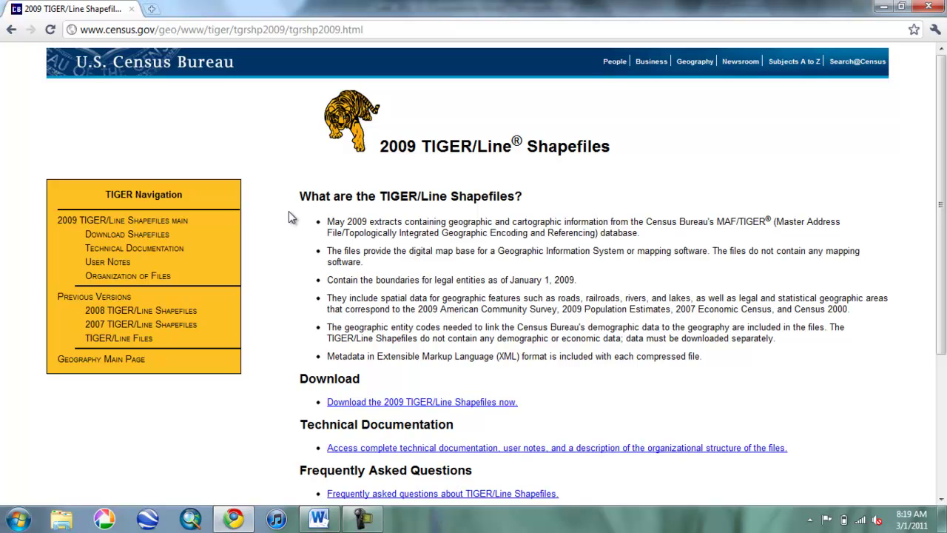
On the 2009 shapefile download page, choose Oregon as the state
click(346, 402)
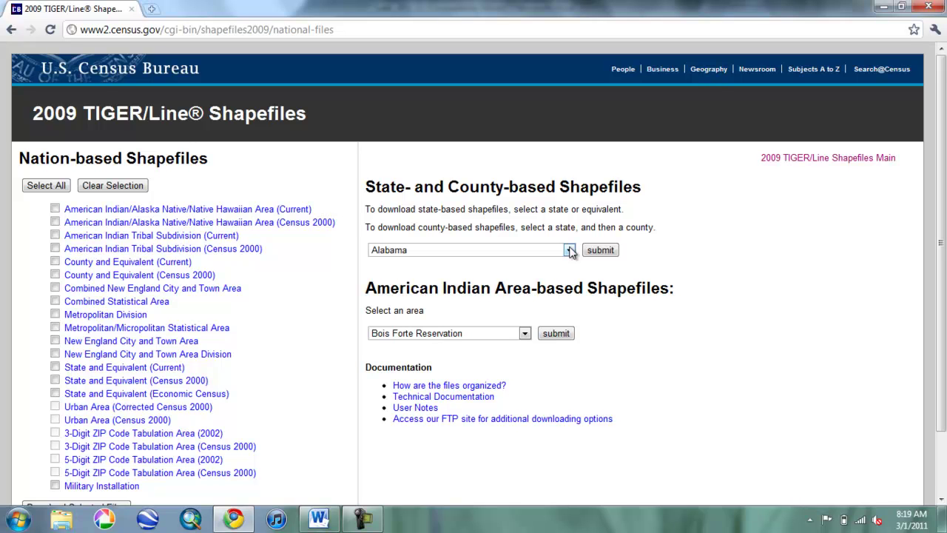
click(570, 251)
key(o)
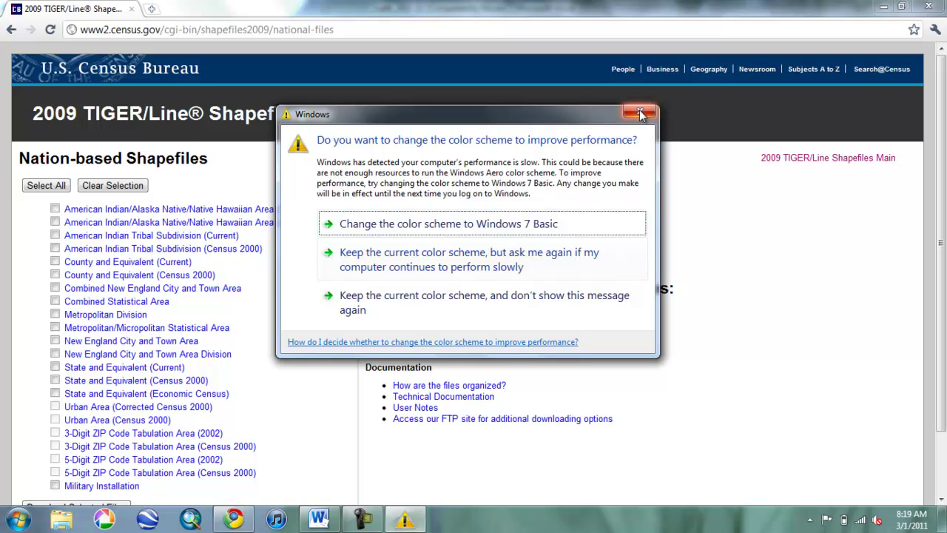
click(640, 114)
click(570, 252)
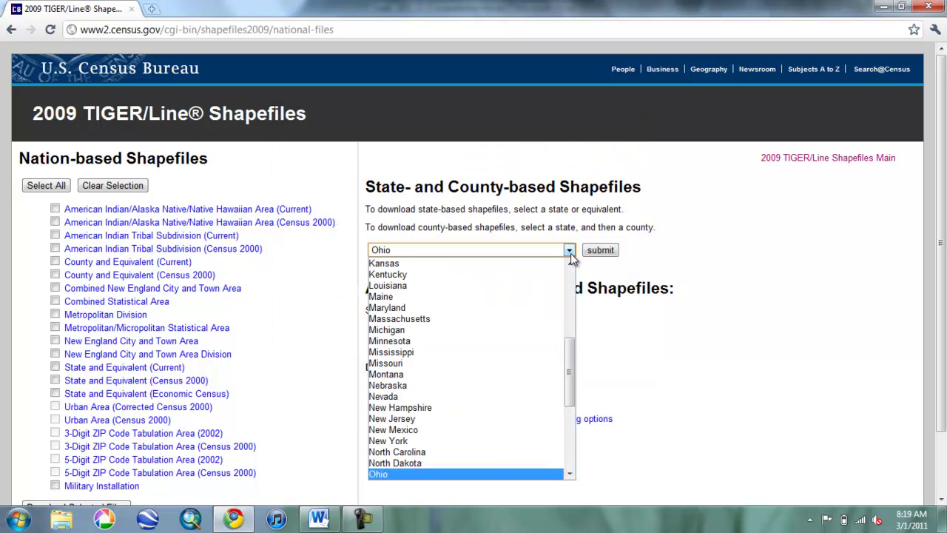
key(o)
key(o)
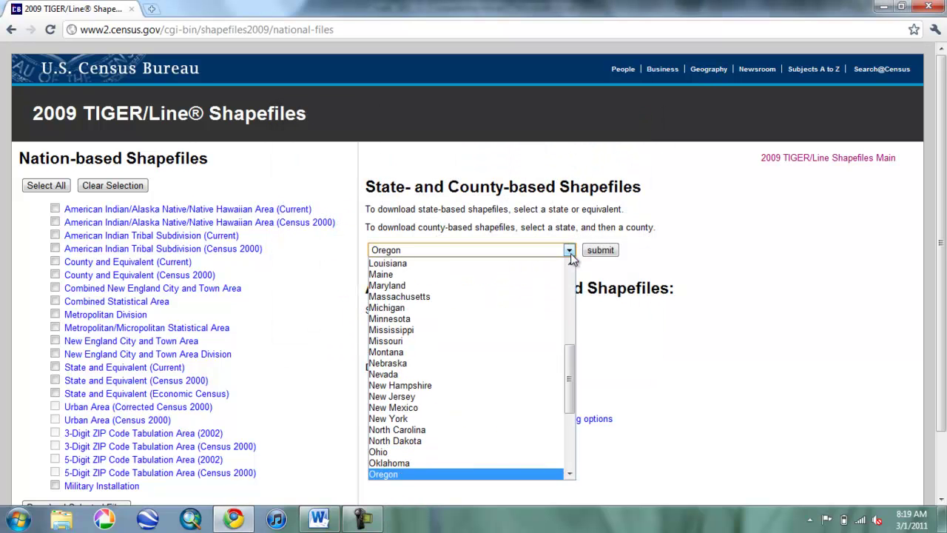
key(Return)
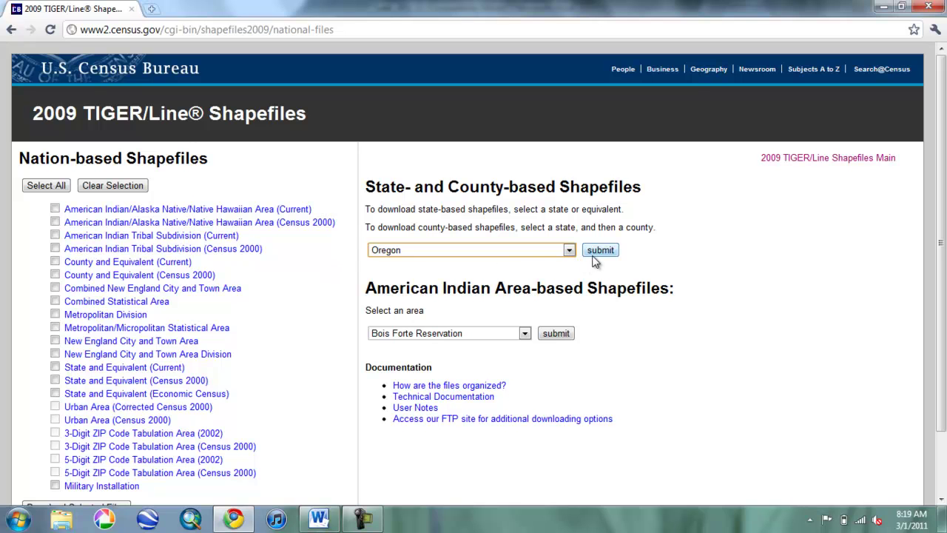
Download the County and Equivalent (Current) zip tl_2009_41_county.zip and open it
click(597, 255)
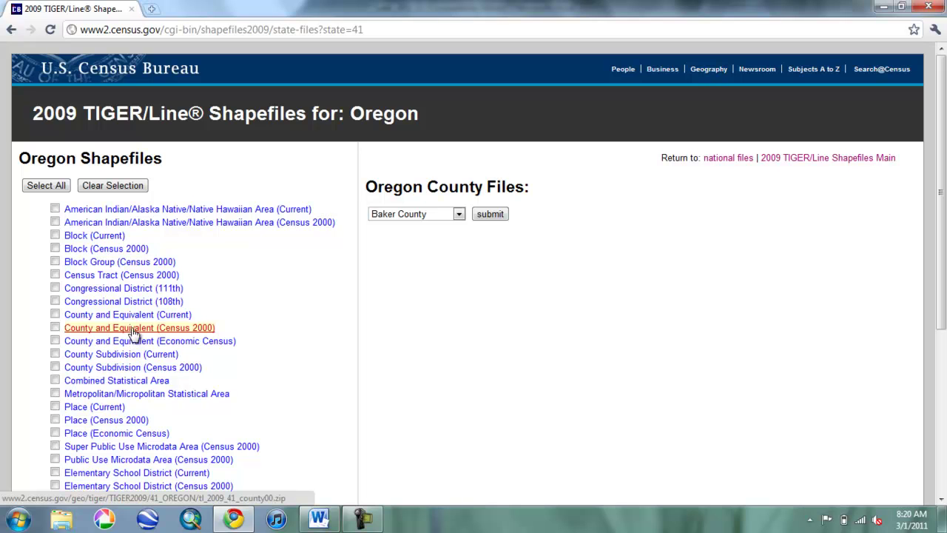
click(138, 320)
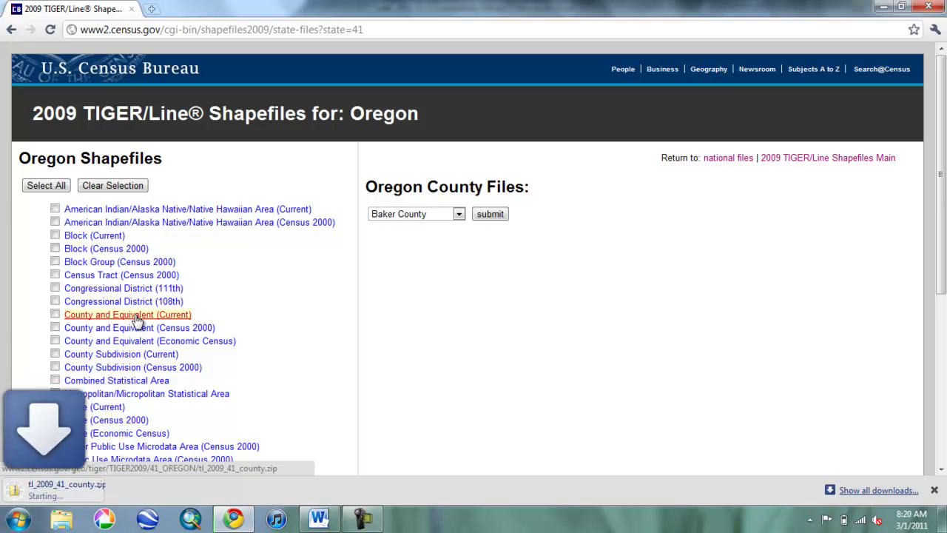
click(72, 494)
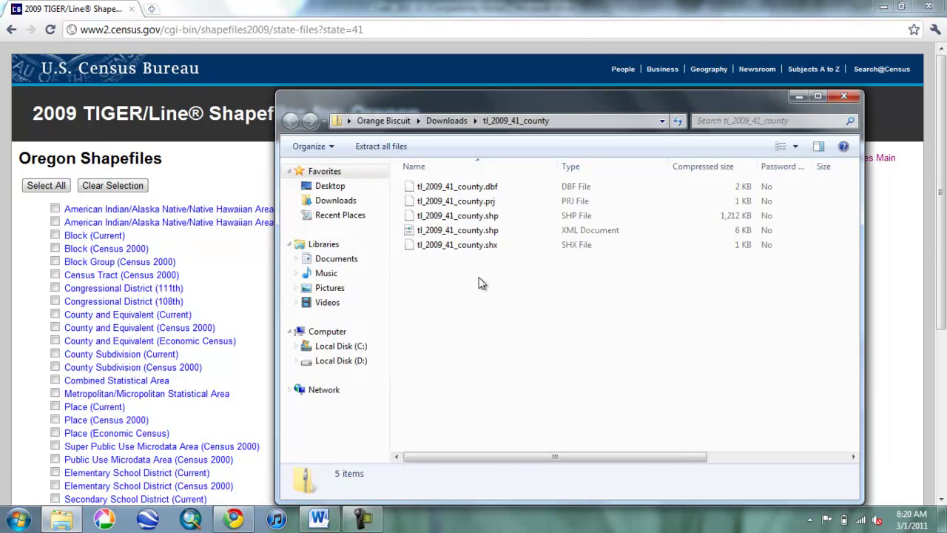
Copy the five tl_2009_41_county files from the zip into the Desktop Lab6 folder
drag(480, 279, 496, 189)
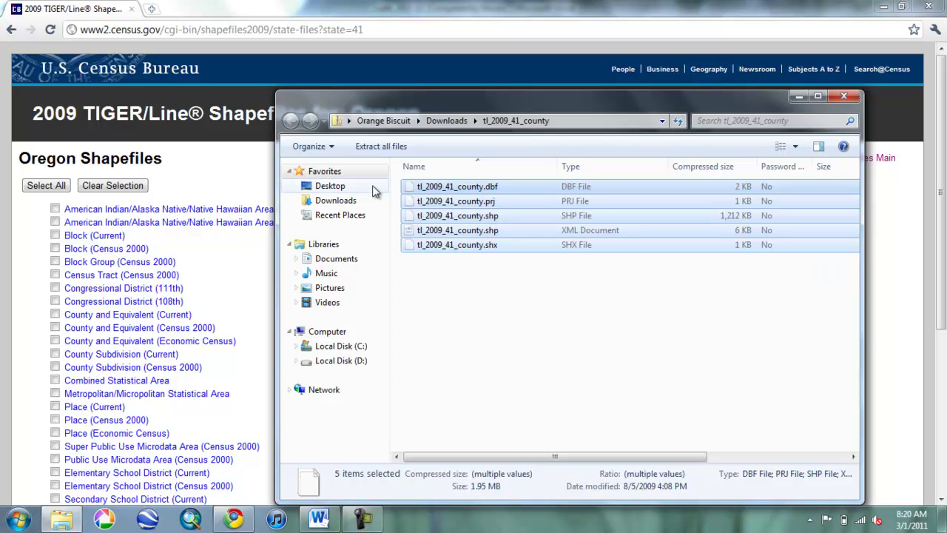
click(336, 188)
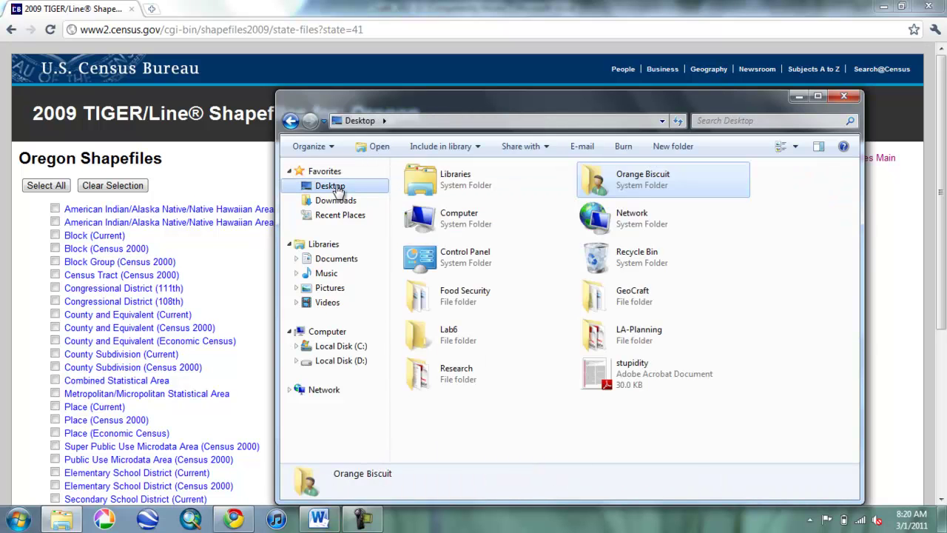
click(433, 334)
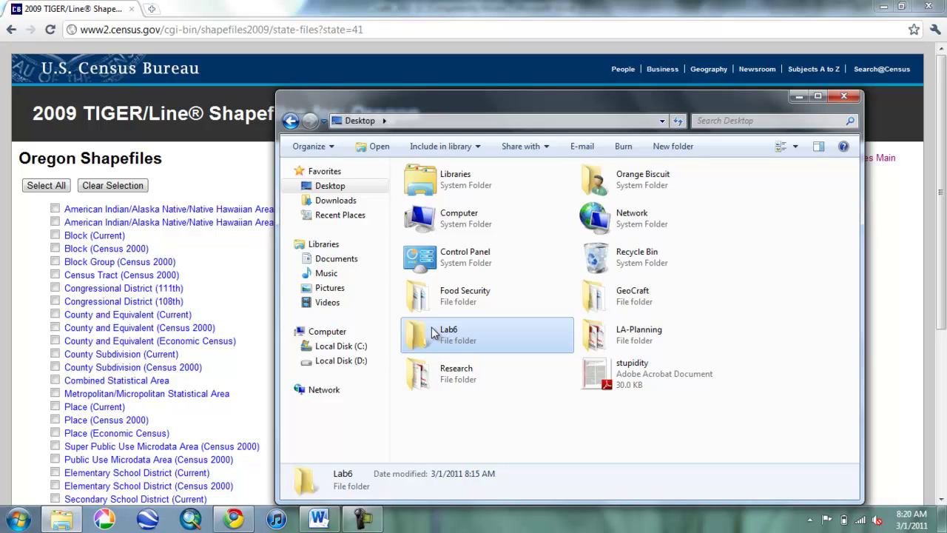
double_click(434, 334)
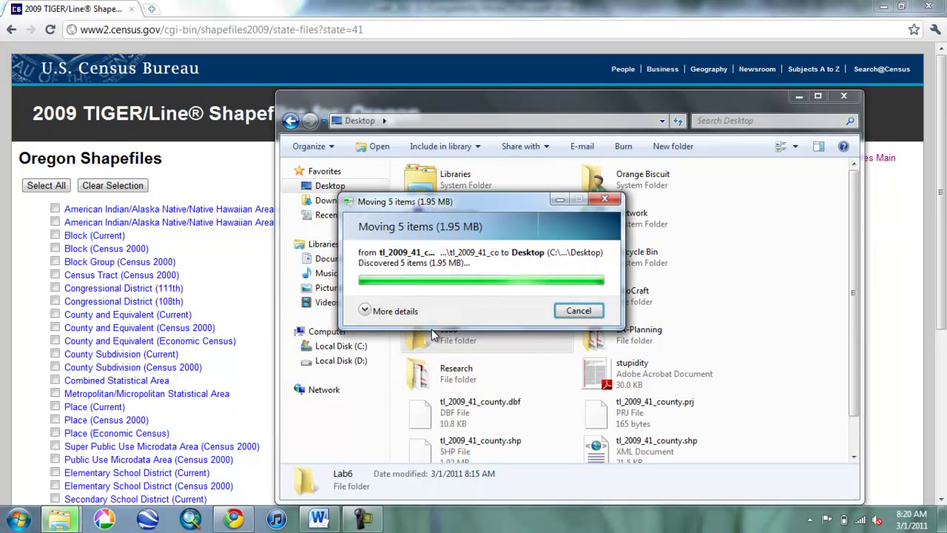
double_click(466, 342)
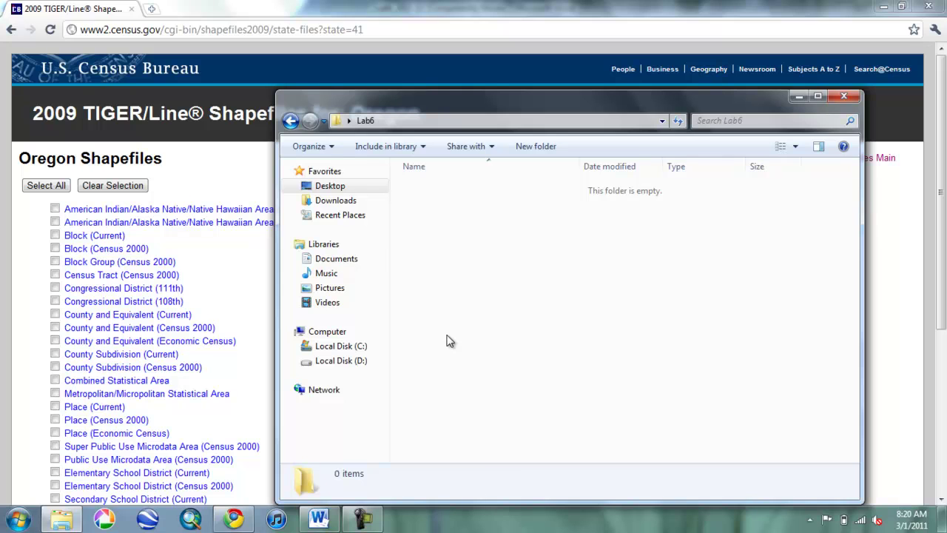
key(ctrl+v)
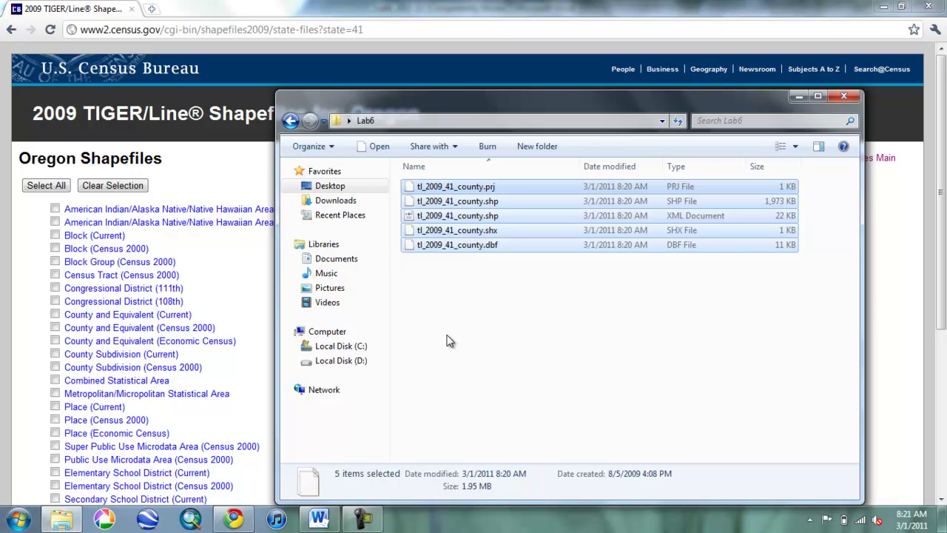
Launch ArcMap and enable Store relative pathnames in Map Document Properties
click(193, 523)
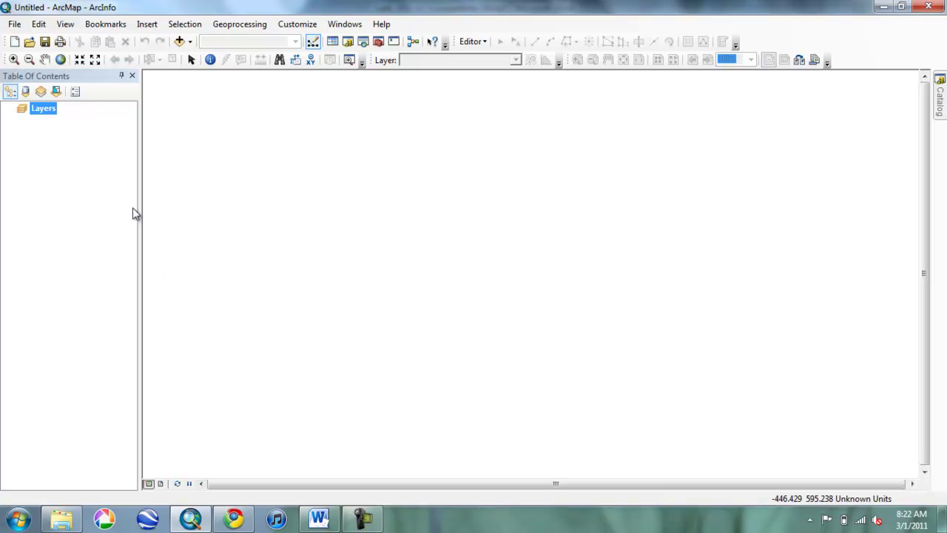
click(17, 25)
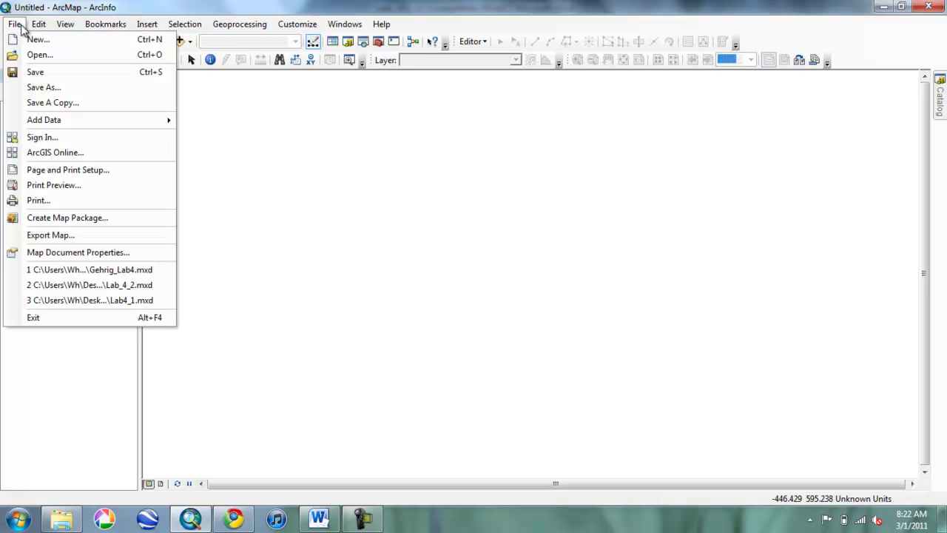
click(45, 251)
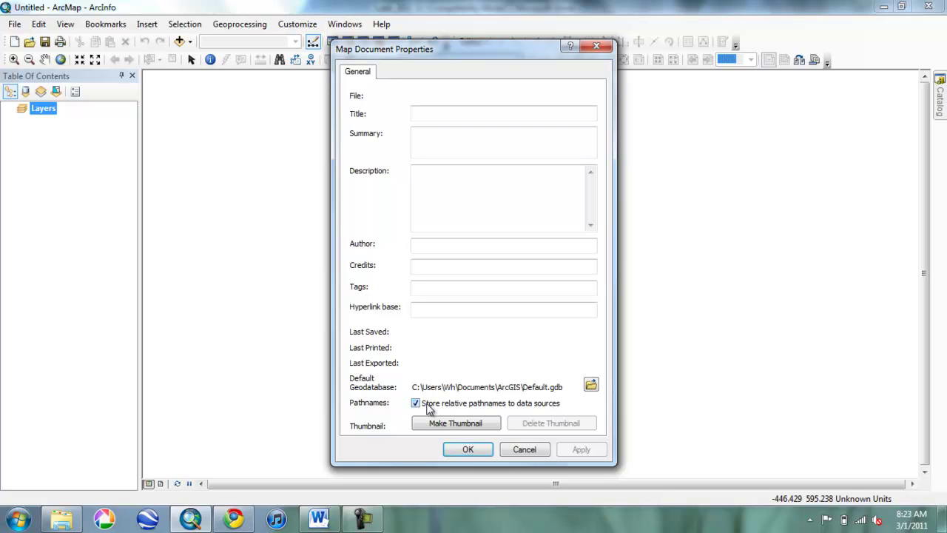
click(461, 450)
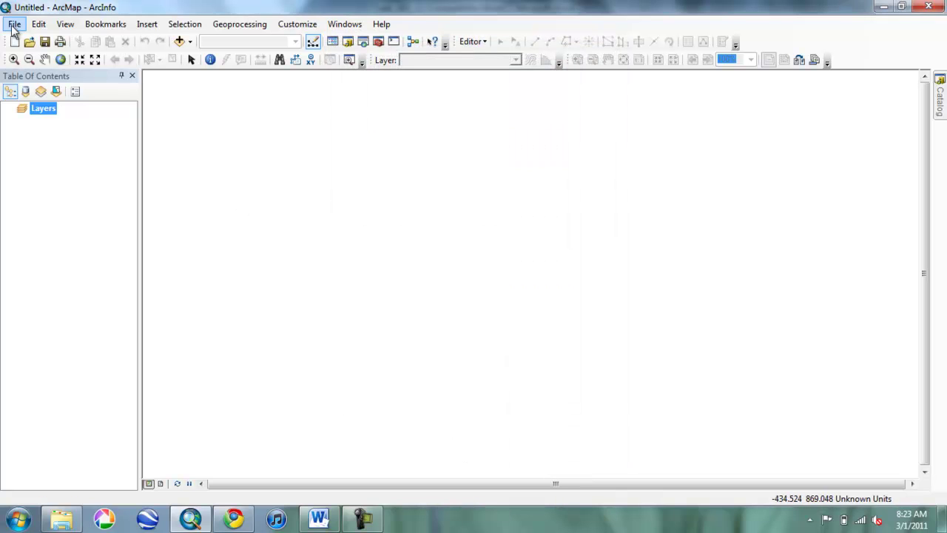
Save the empty map as the student's _Lab6 ArcMap document in the Desktop Lab6 folder
click(13, 25)
click(47, 87)
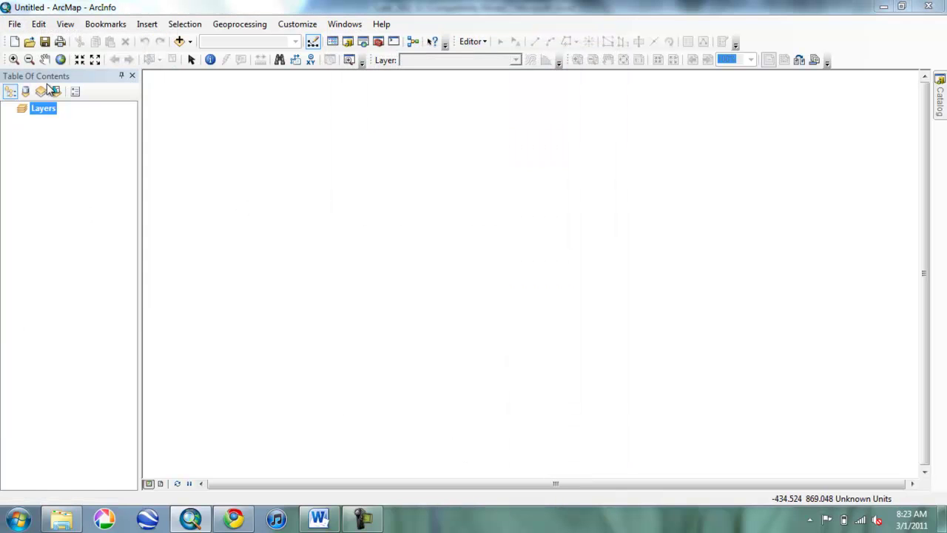
text(Lab)
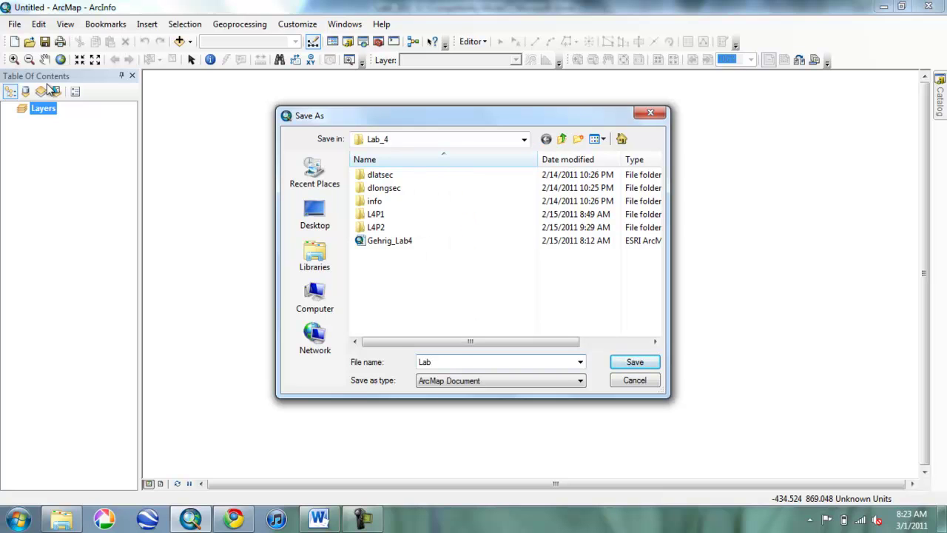
key(BackSpace)
key(BackSpace)
key(BackSpace)
text(Gehrig)
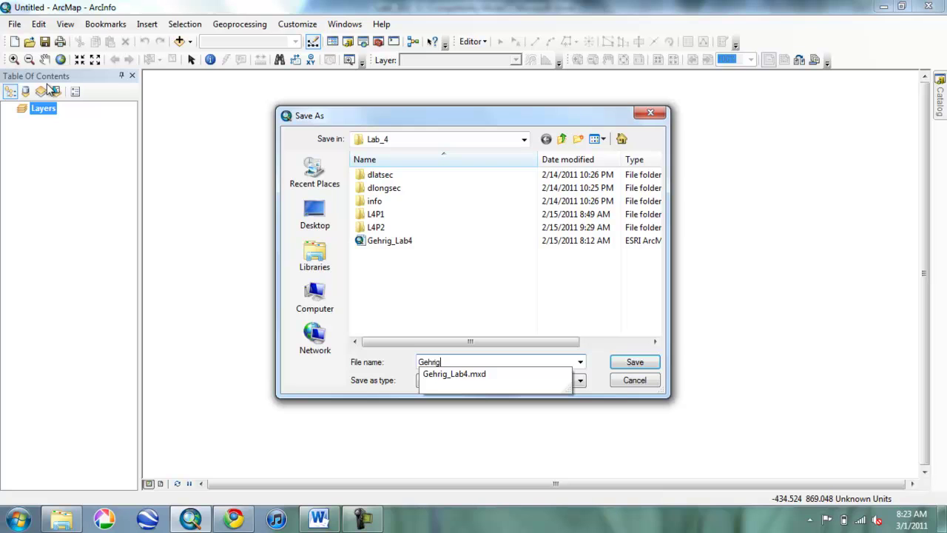
text(_Lab6)
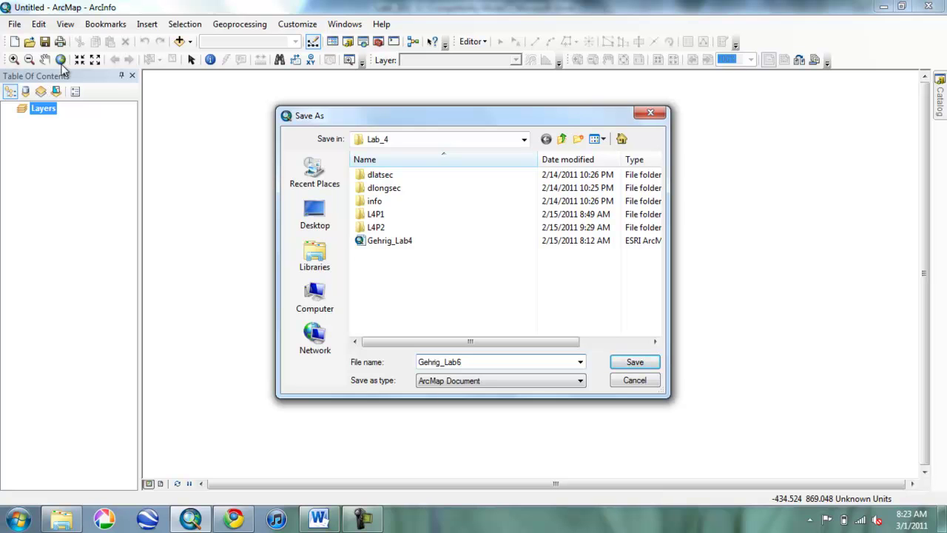
click(330, 216)
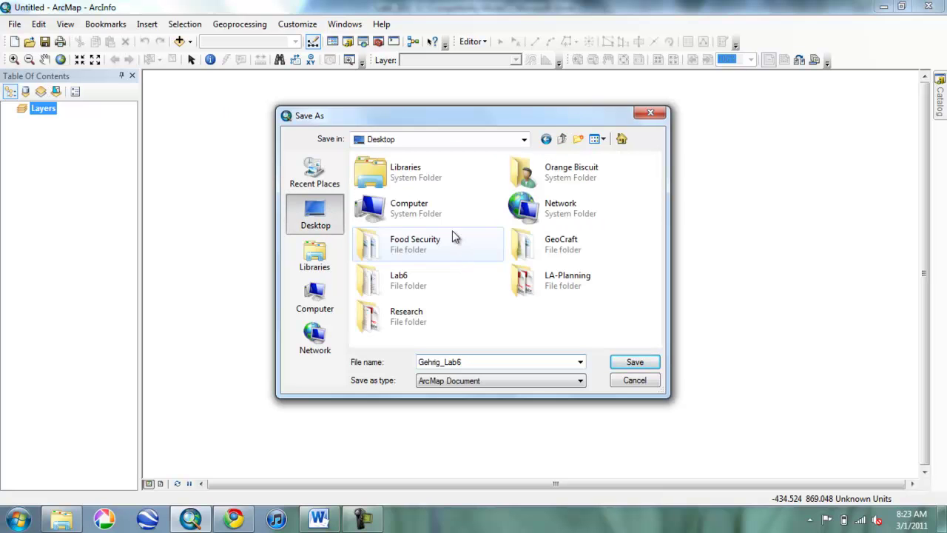
double_click(417, 278)
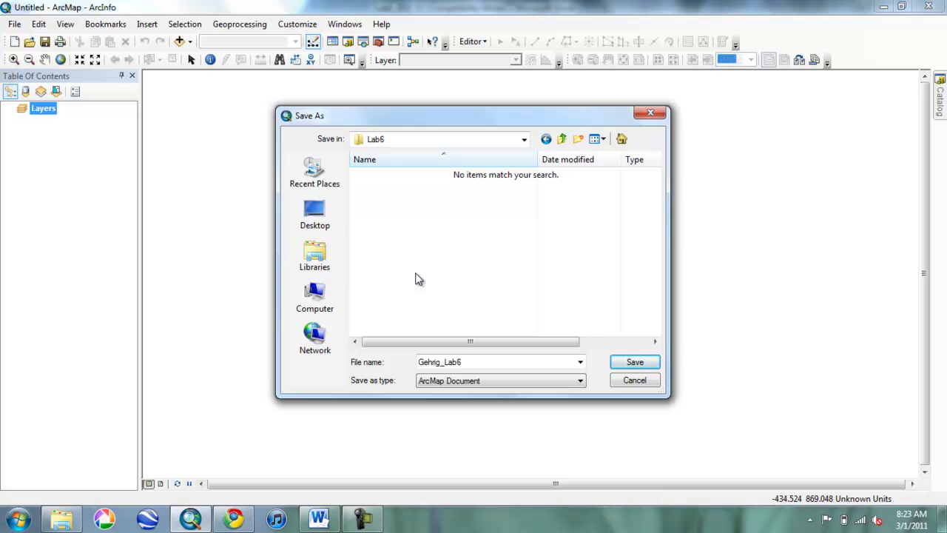
click(629, 362)
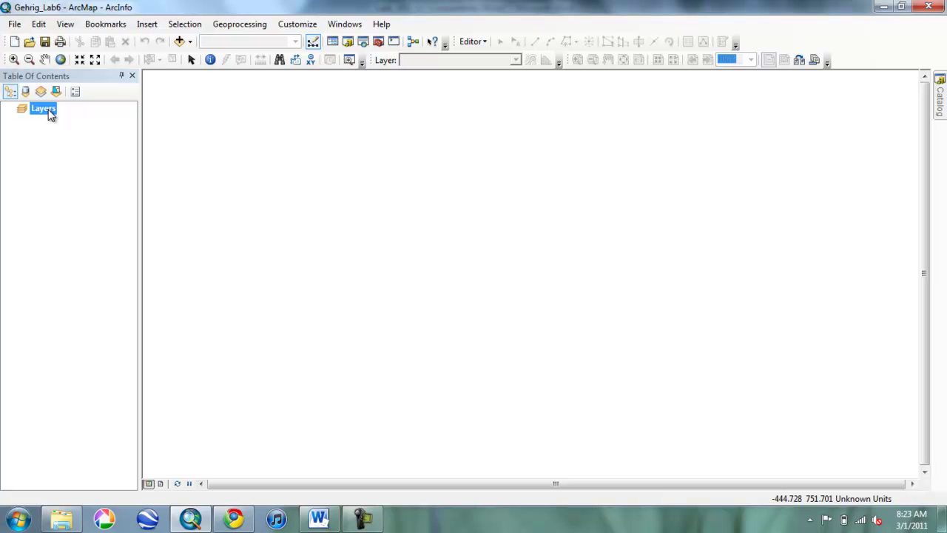
Connect to the Desktop\Lab6 folder and add tl_2009_41_county.shp to the map
click(179, 42)
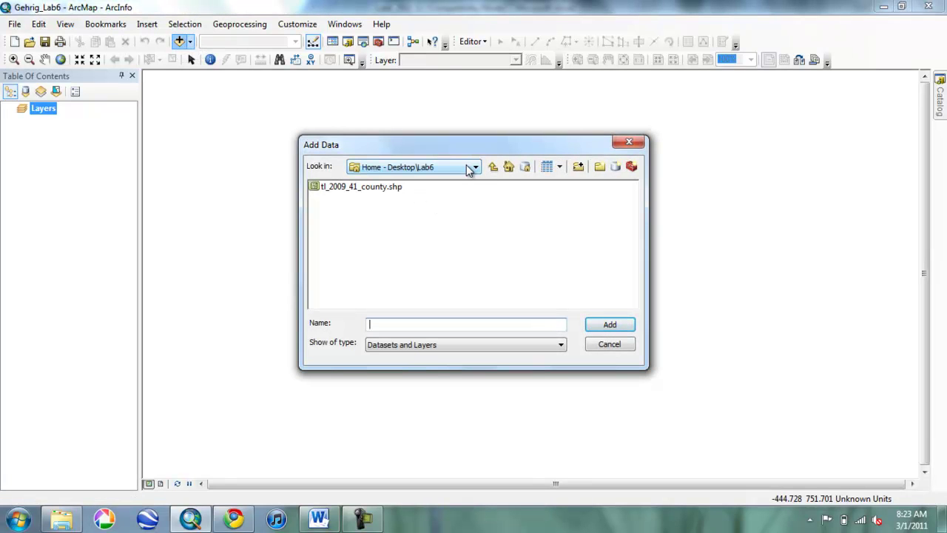
click(580, 167)
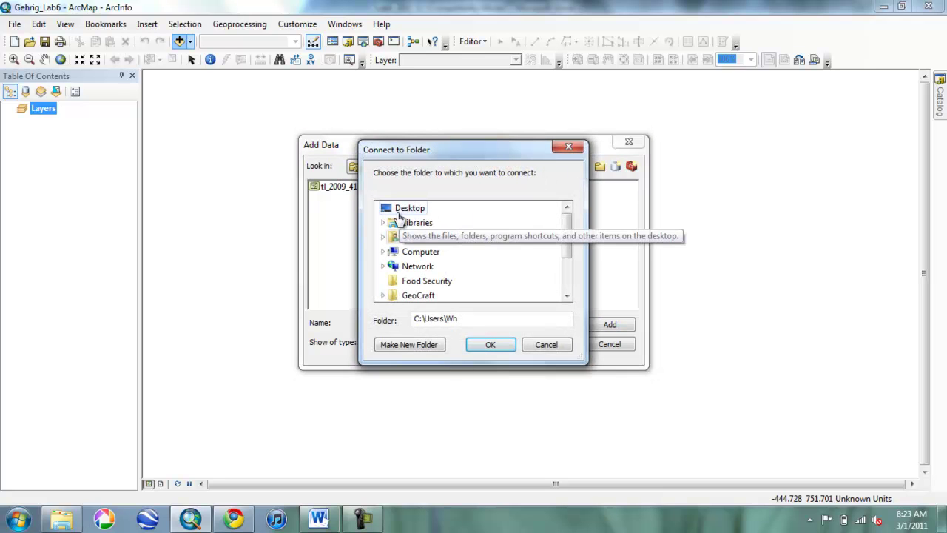
click(403, 210)
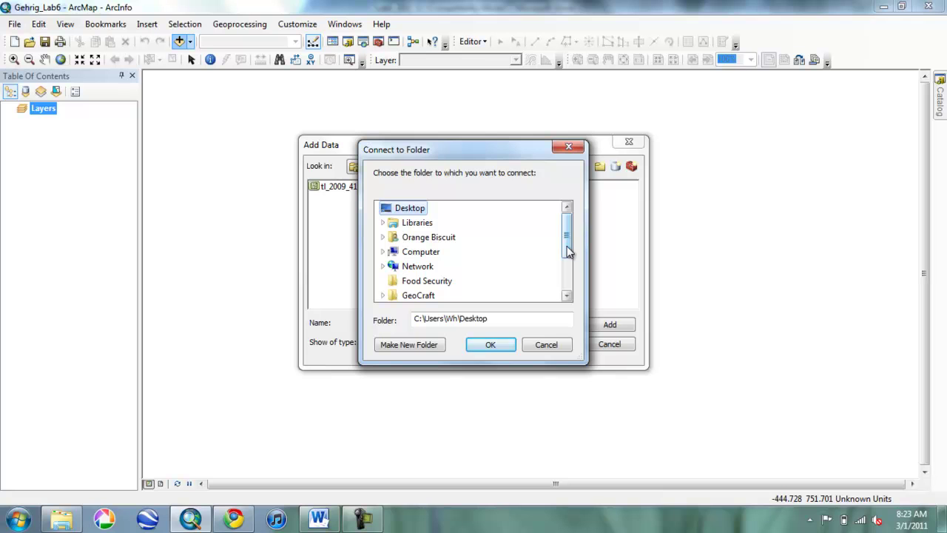
click(567, 296)
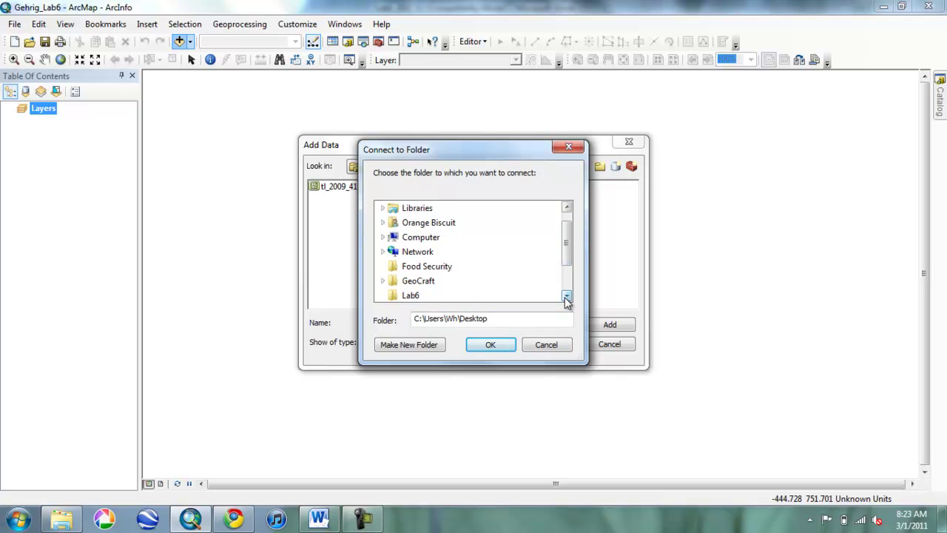
click(409, 295)
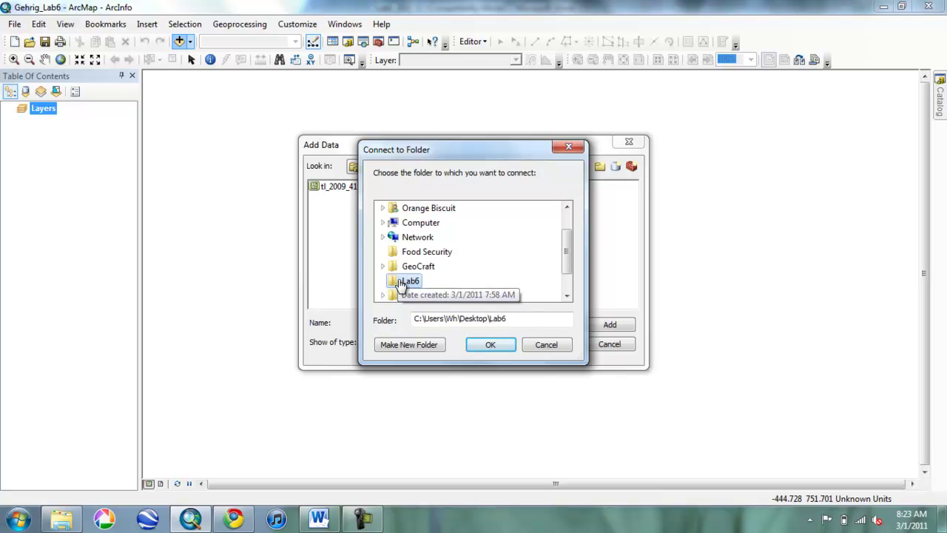
key(Return)
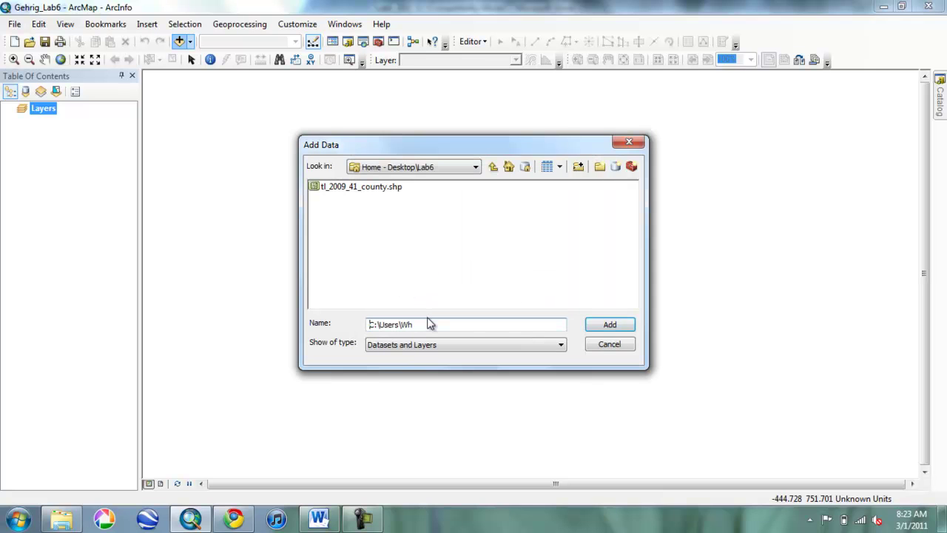
double_click(363, 186)
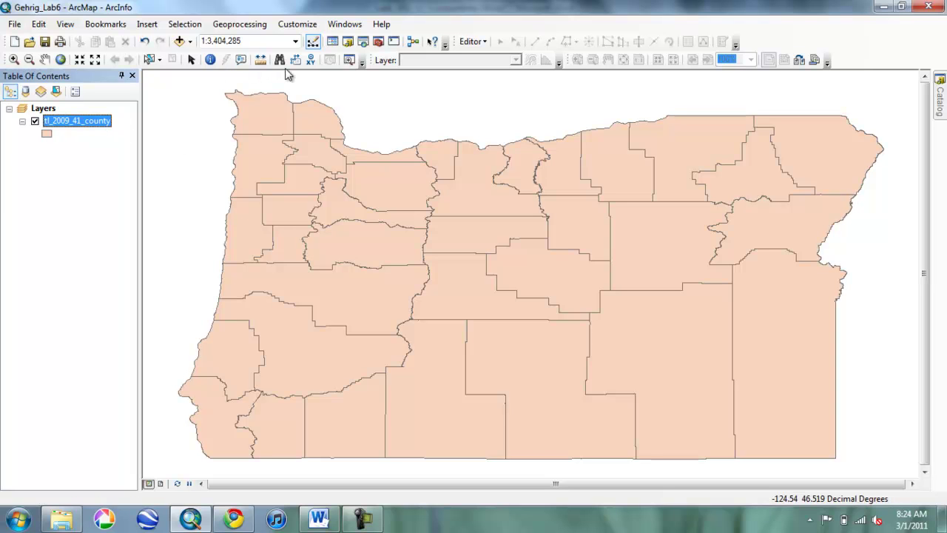
click(151, 60)
click(252, 136)
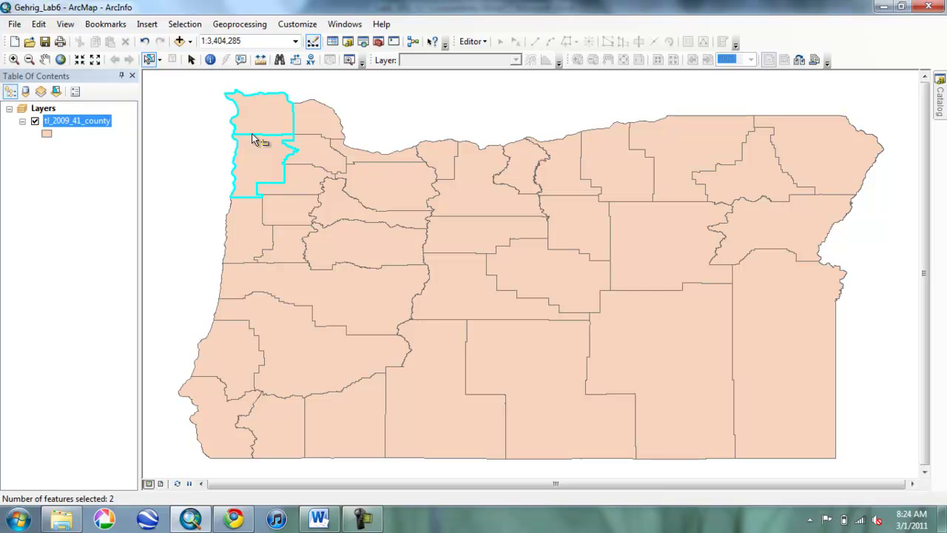
click(175, 61)
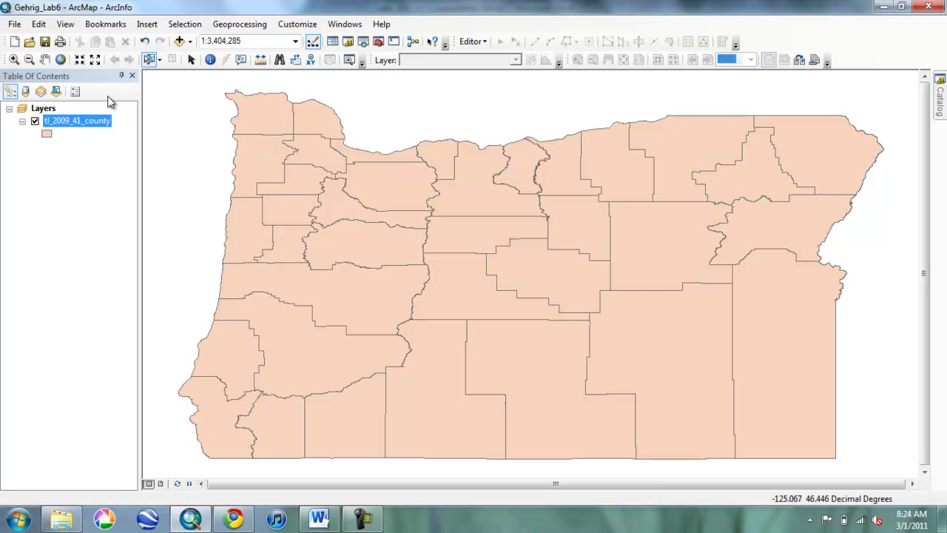
right_click(77, 123)
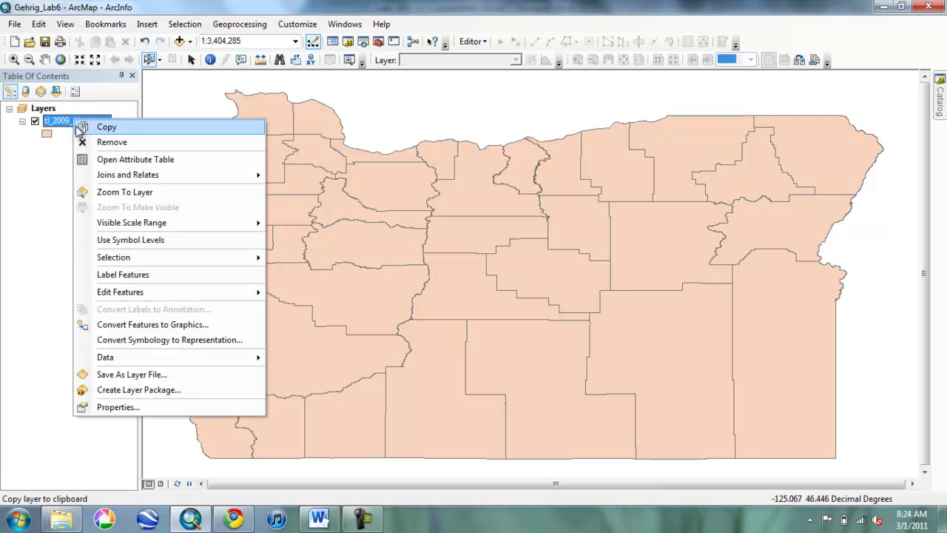
click(110, 407)
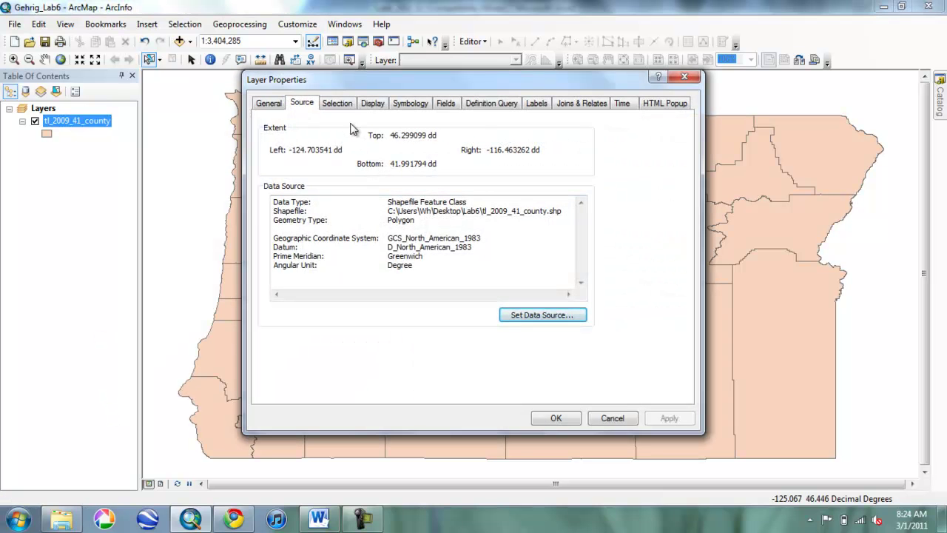
click(686, 79)
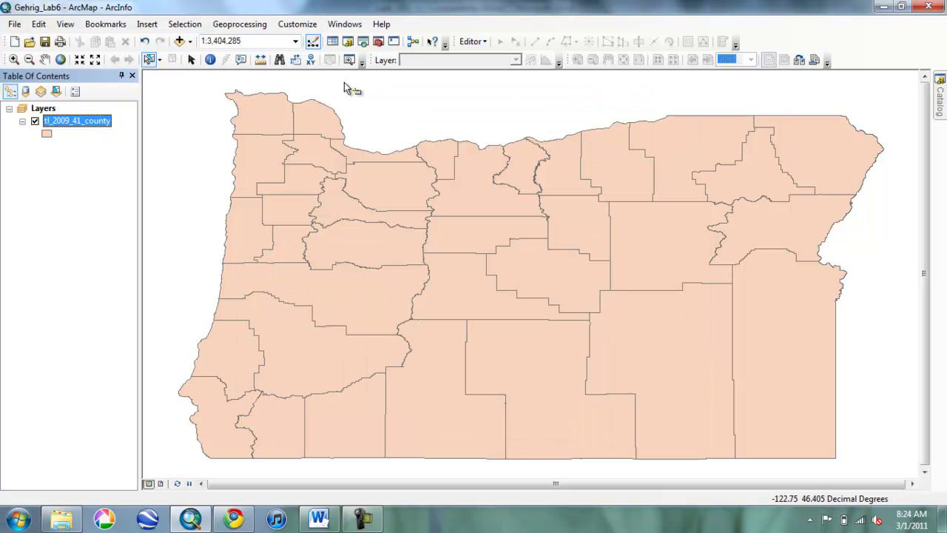
Open the county layer's attribute table and its Select By Attributes dialog
right_click(74, 126)
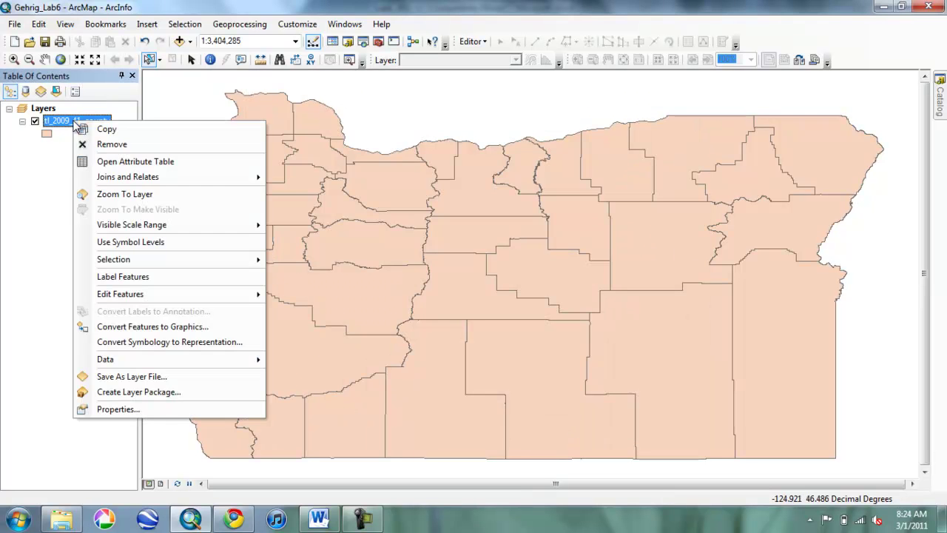
click(109, 162)
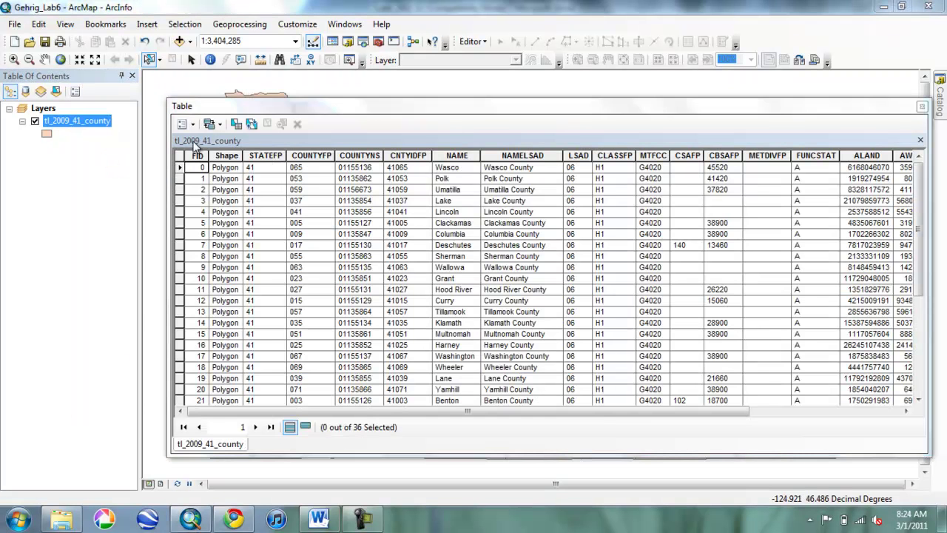
click(182, 125)
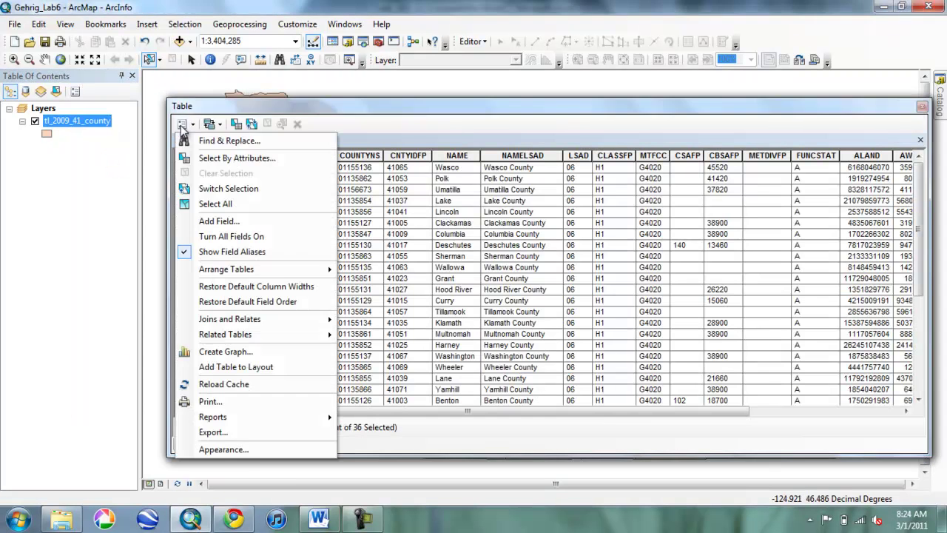
click(225, 160)
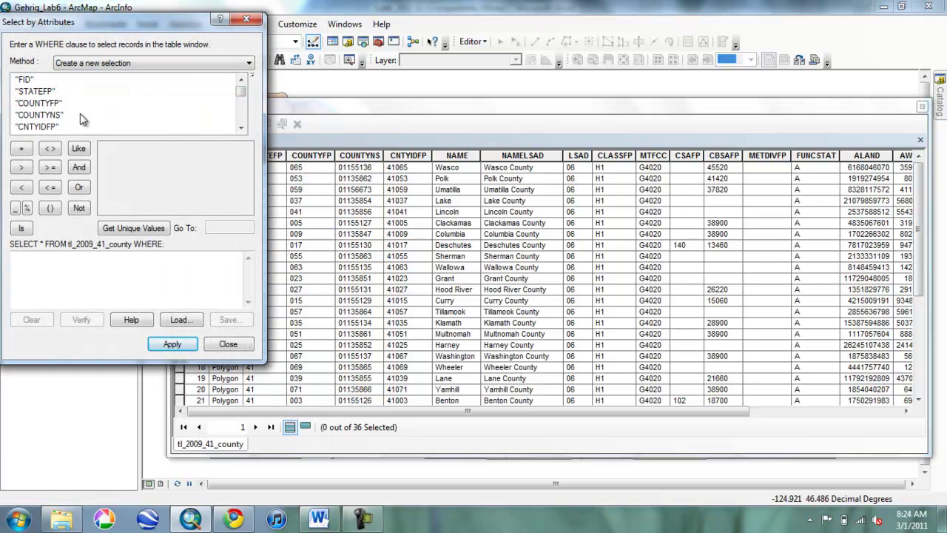
click(241, 128)
double_click(241, 127)
click(241, 127)
click(241, 127)
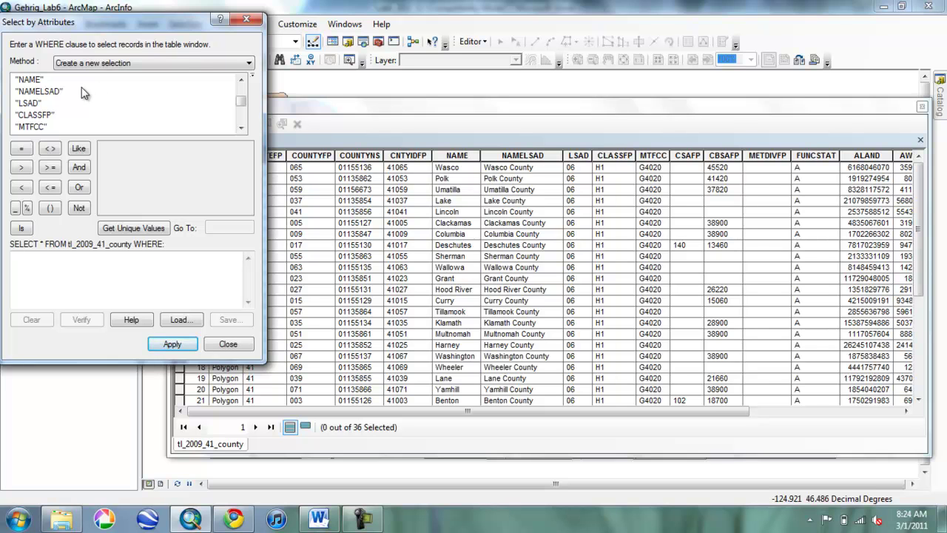
Build the query "NAMELSAD" = 'Hood River County' and apply it
double_click(32, 91)
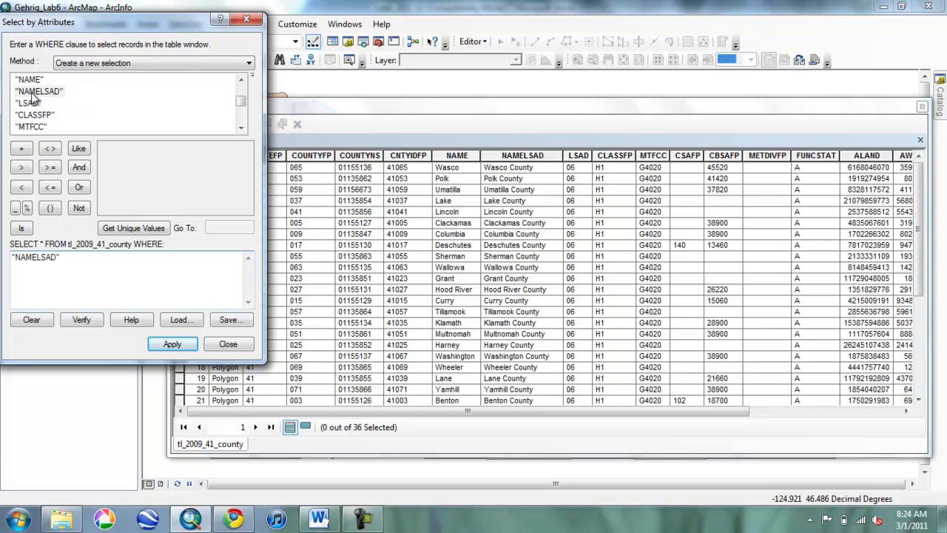
click(23, 150)
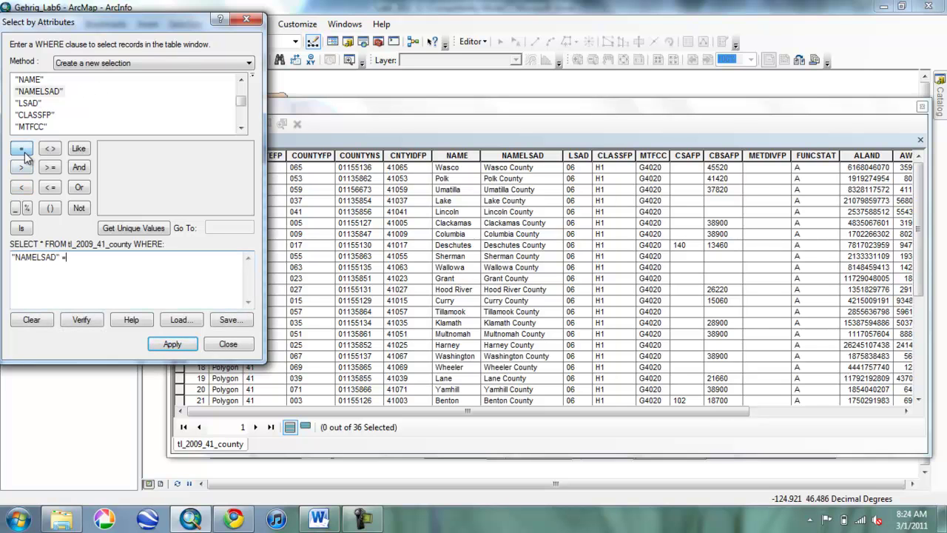
click(124, 228)
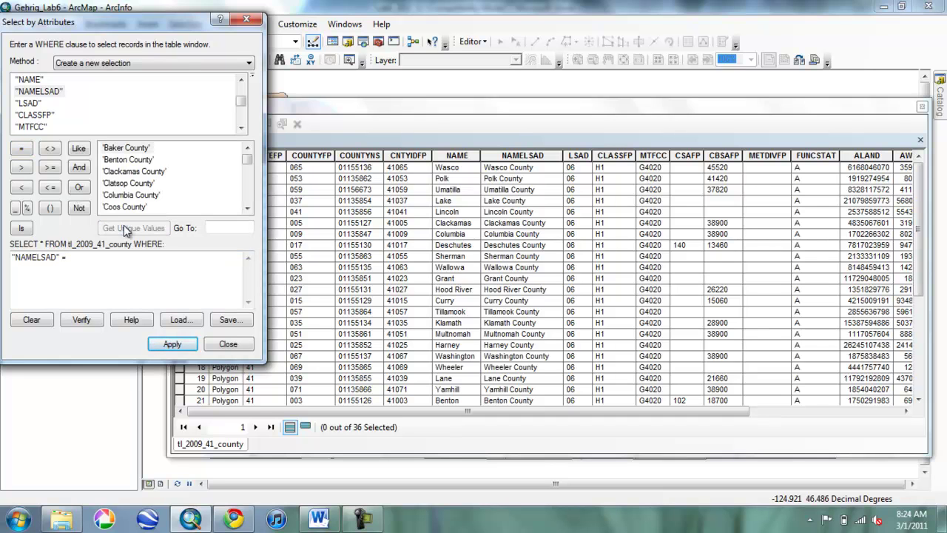
click(249, 210)
click(249, 209)
click(248, 209)
click(248, 210)
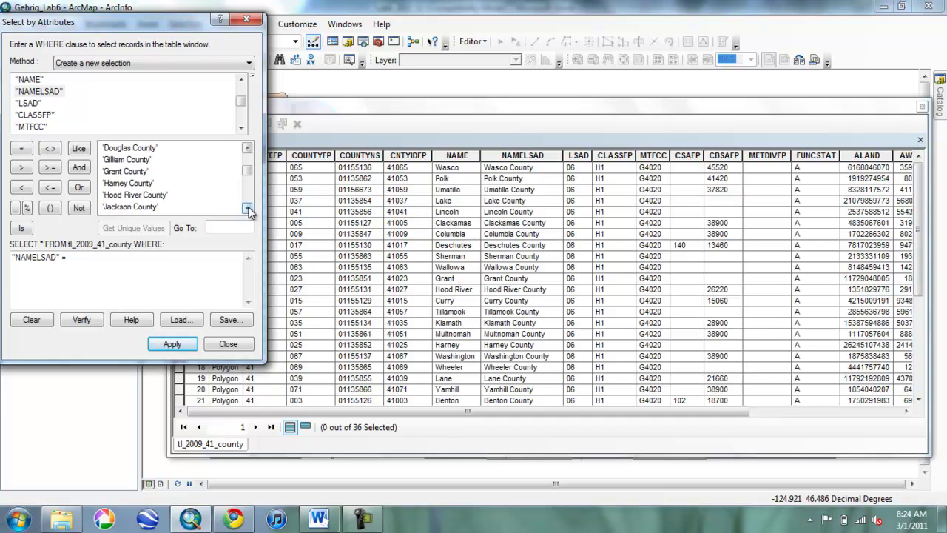
click(120, 197)
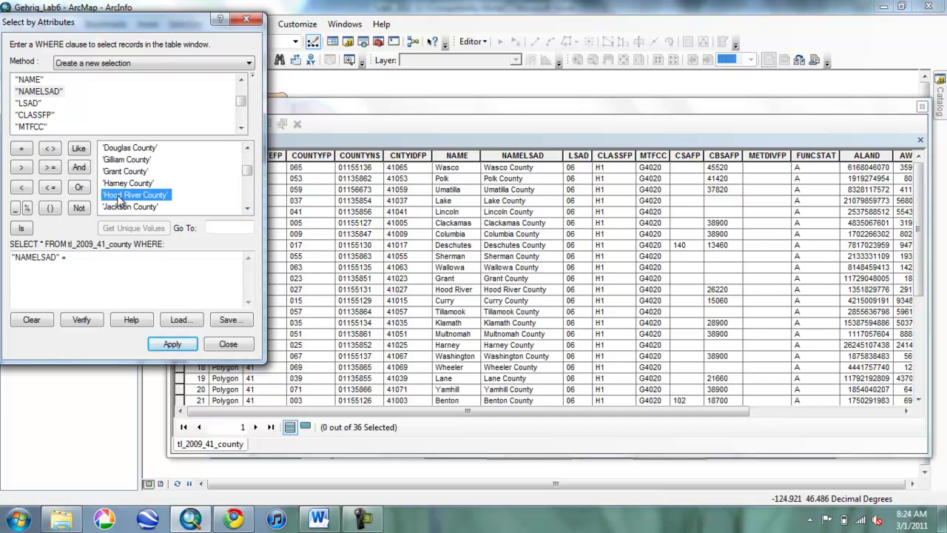
double_click(119, 197)
click(169, 344)
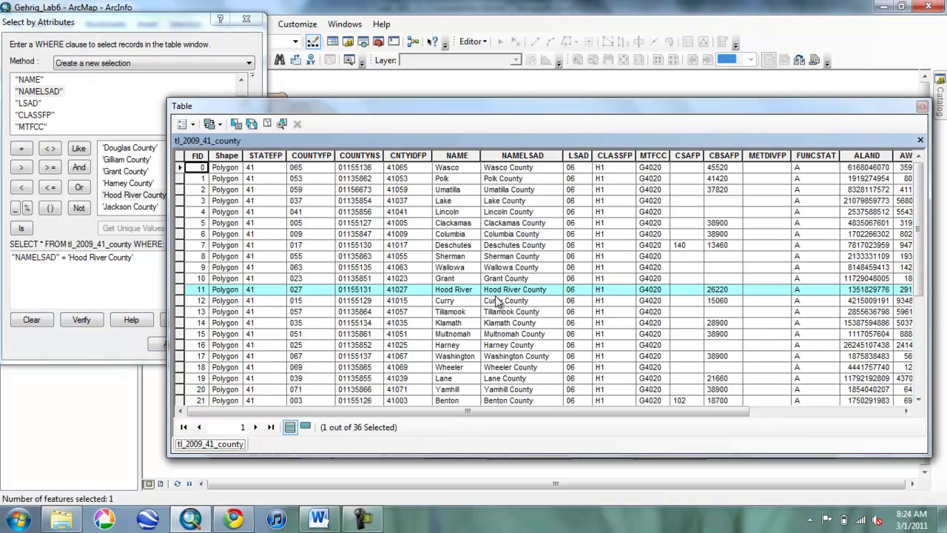
Close the attribute table and start exporting the selected county's data
click(924, 109)
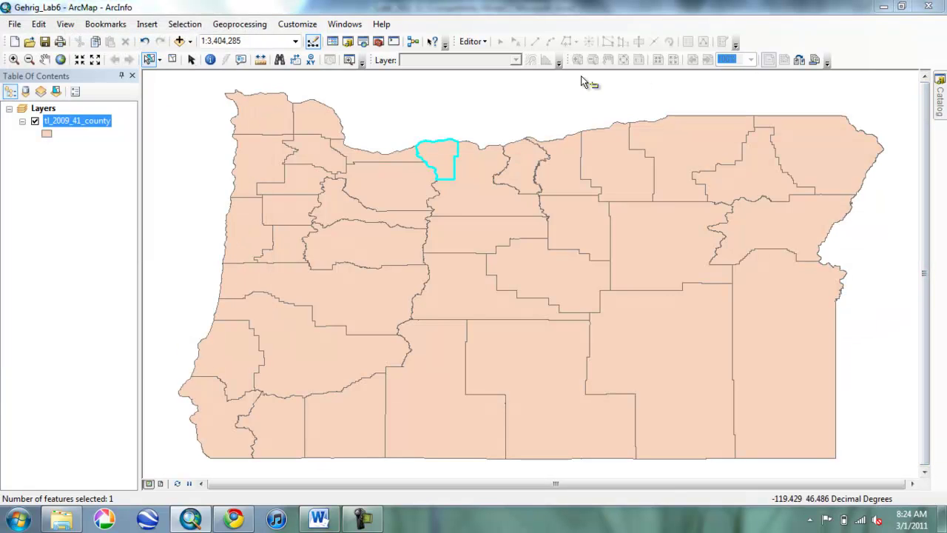
right_click(104, 127)
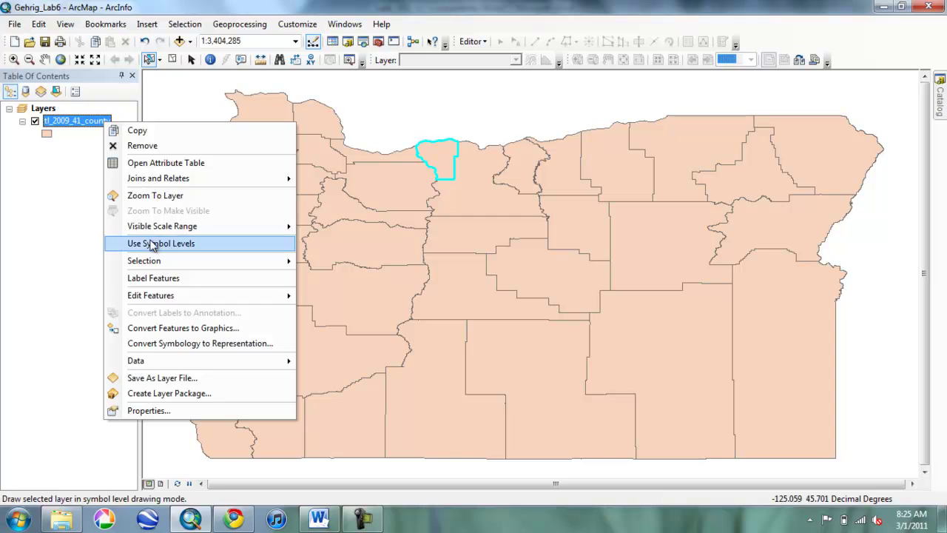
mouse_move(152, 362)
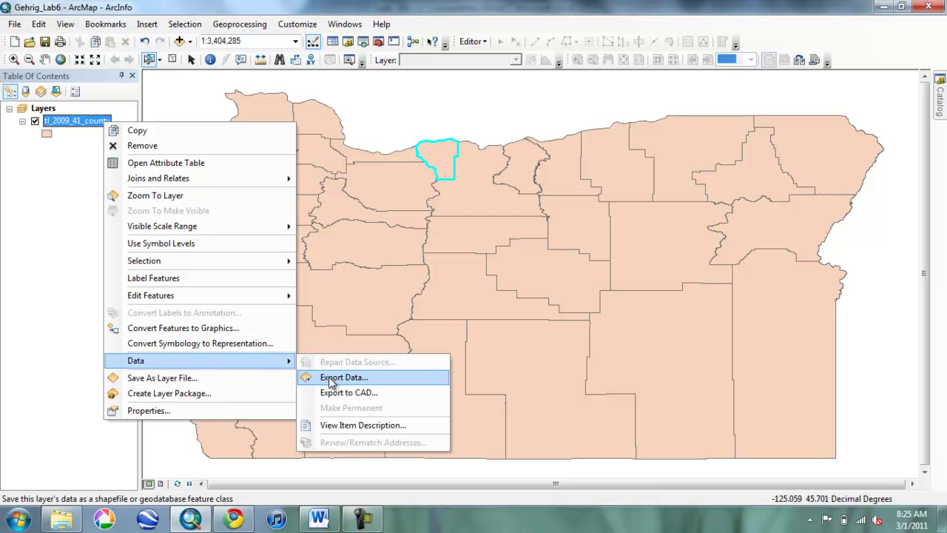
click(331, 379)
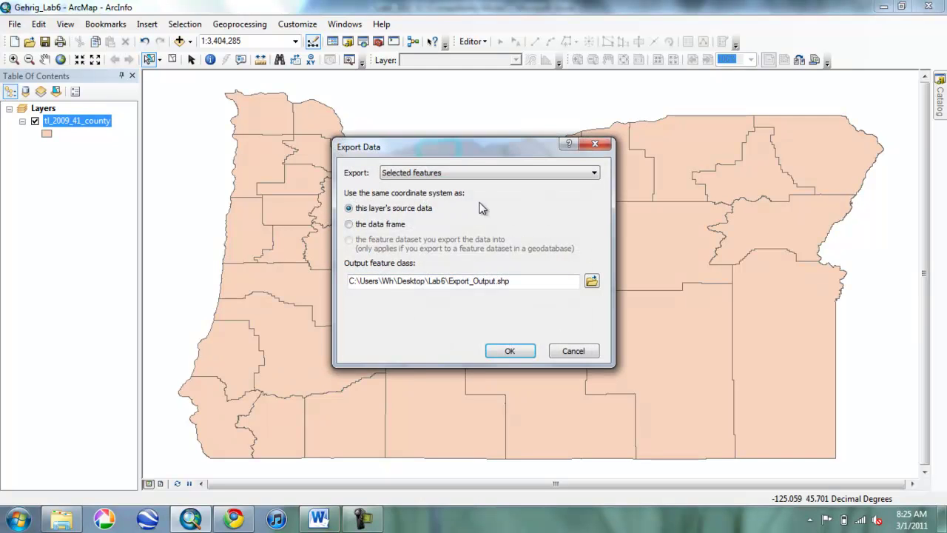
Export it as shapefile HR1 in Desktop\Lab6 and add the new layer to the map
click(592, 281)
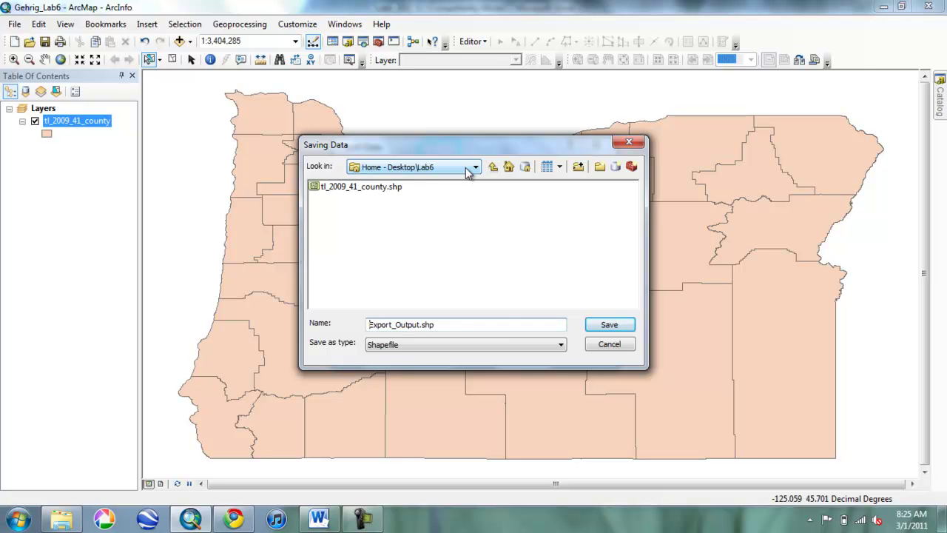
click(469, 168)
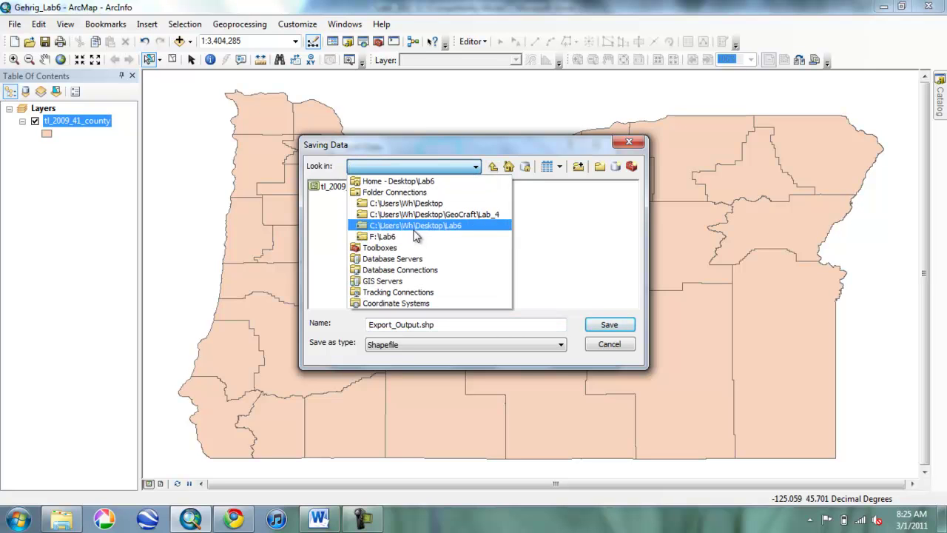
click(415, 228)
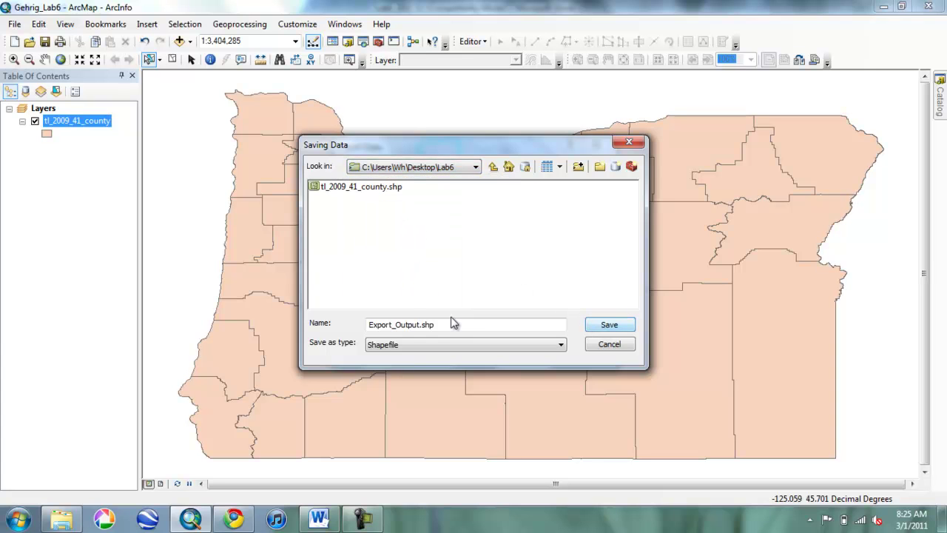
double_click(413, 324)
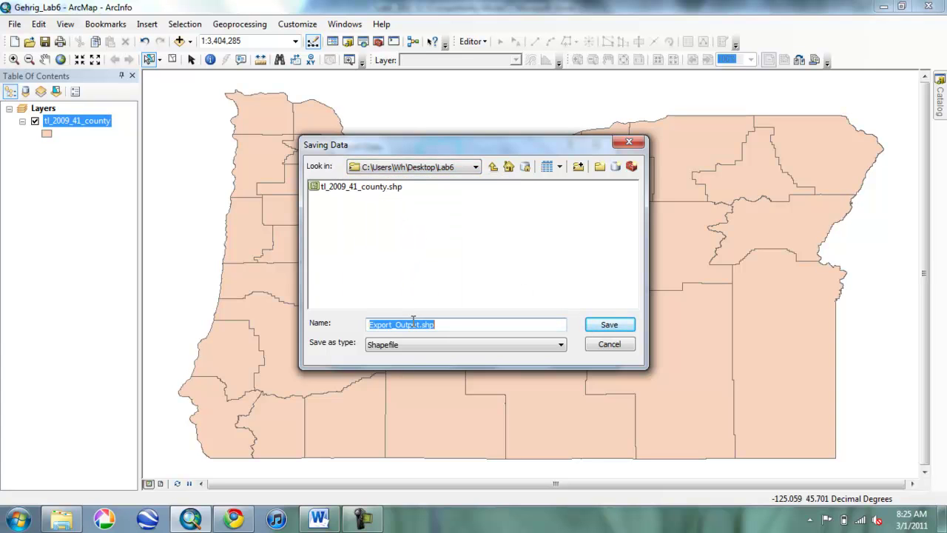
text(HR1)
click(483, 347)
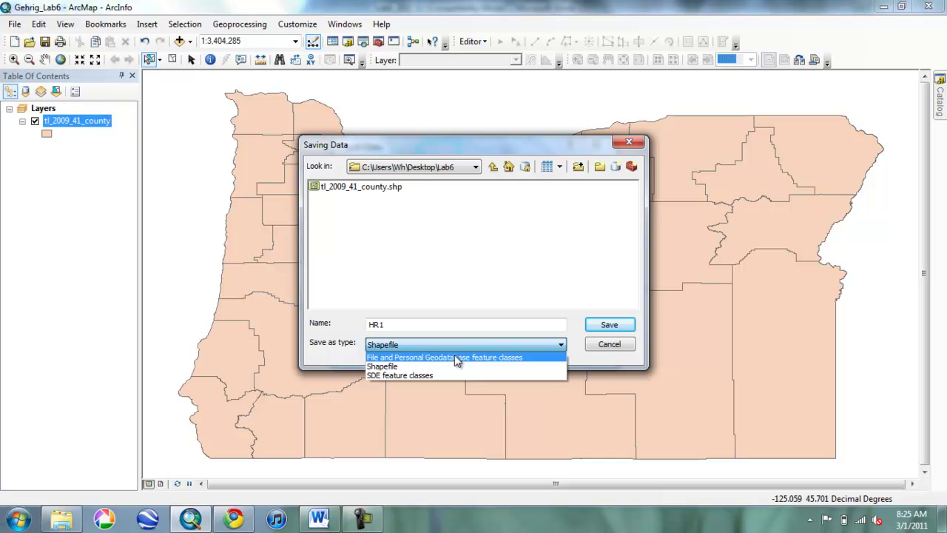
click(423, 366)
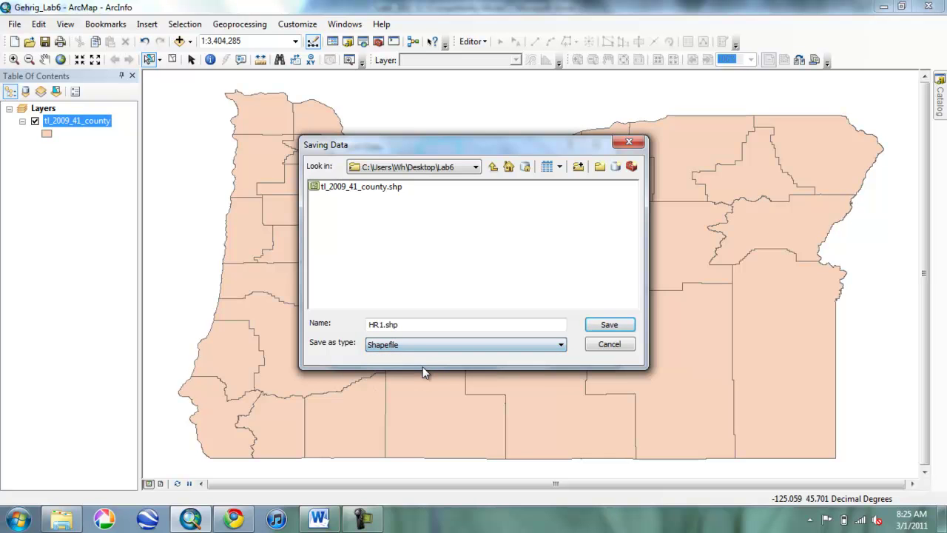
click(618, 326)
key(Return)
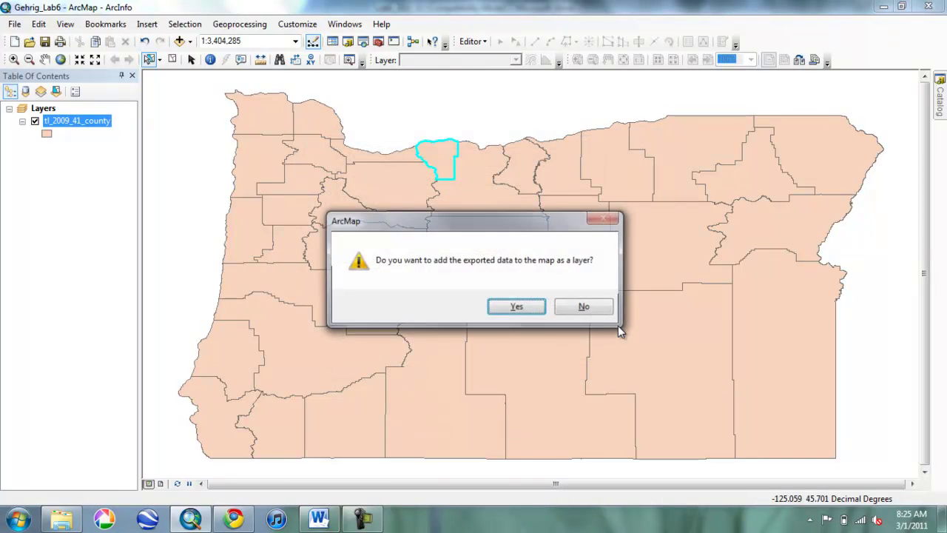
click(525, 311)
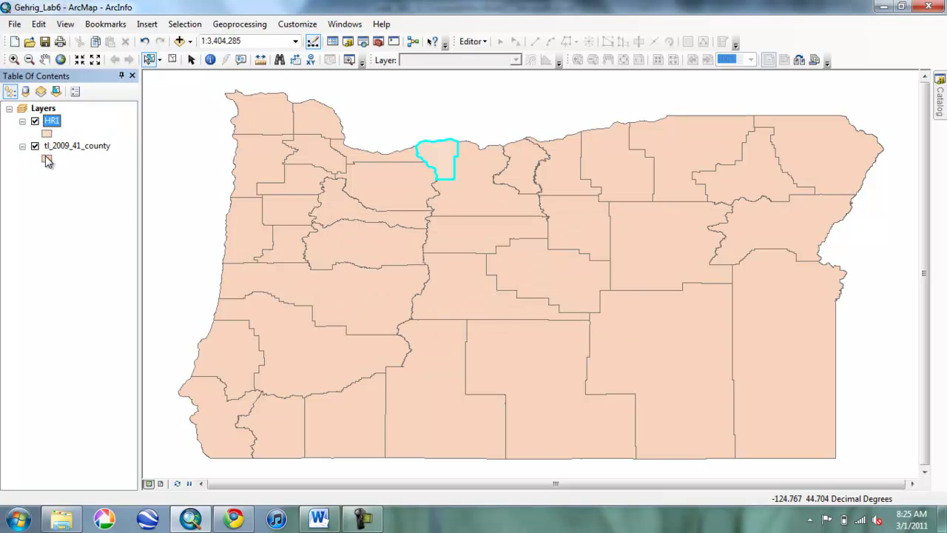
Give HR1 the light Blue fill symbol and clear the selected features
click(48, 134)
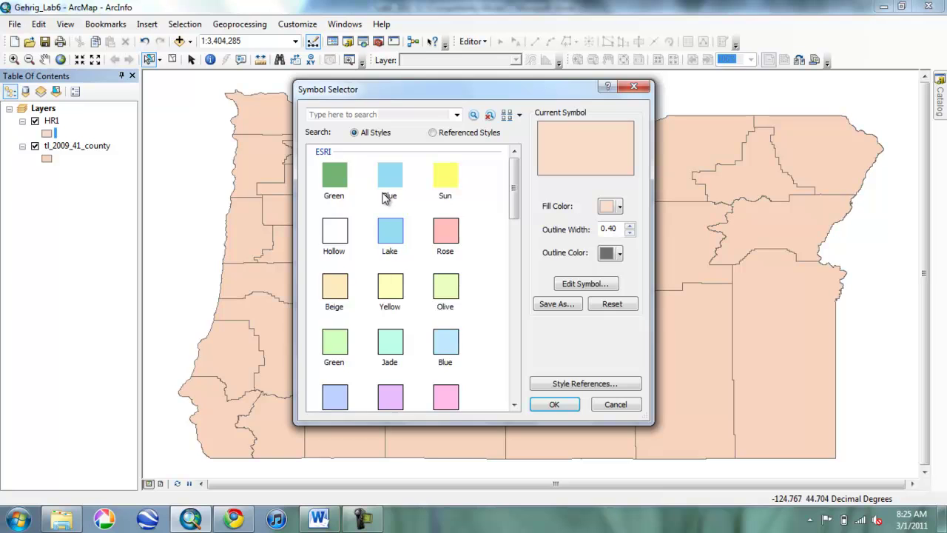
double_click(395, 180)
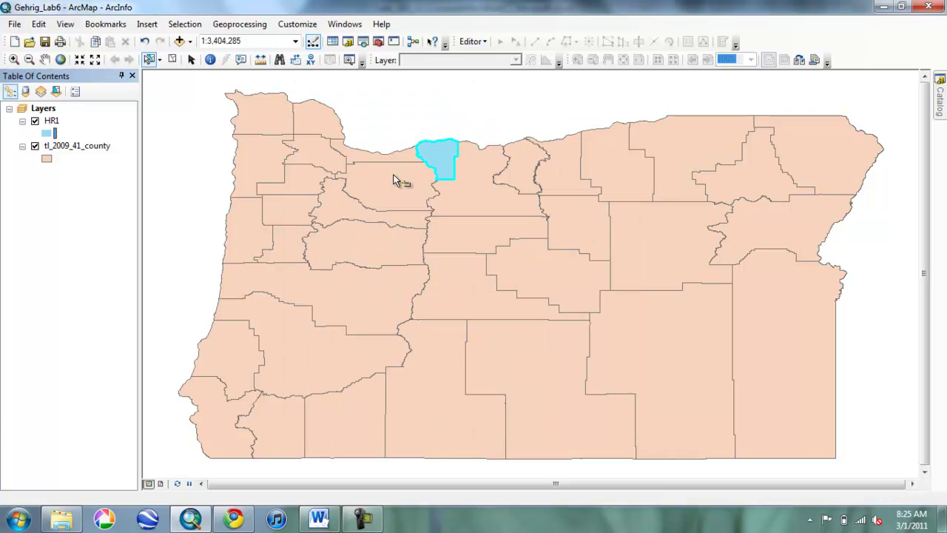
click(175, 61)
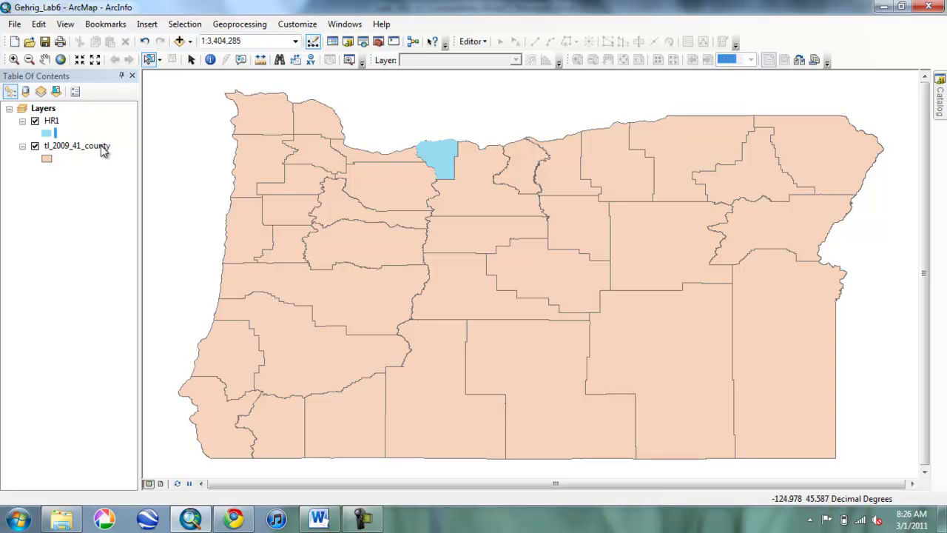
Zoom the map to the HR1 layer, then switch to the Zoom In tool
right_click(51, 126)
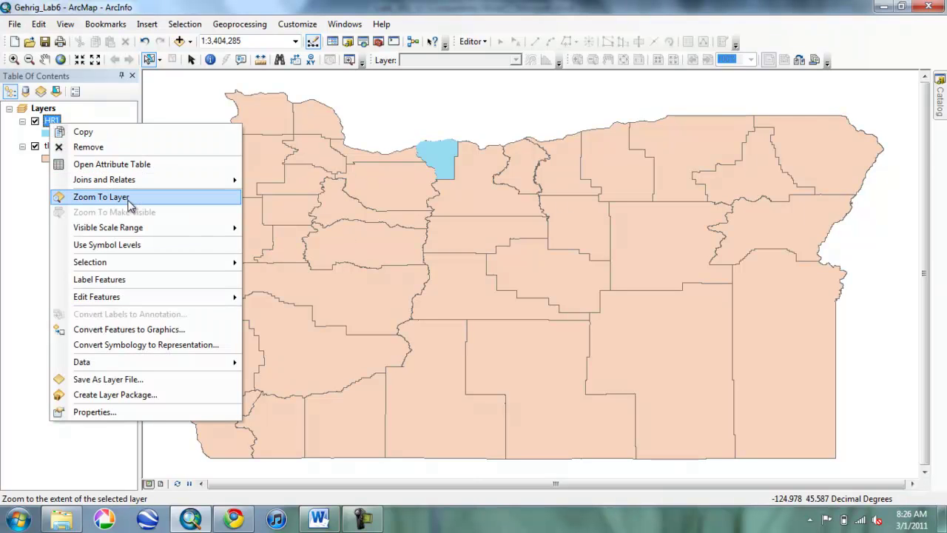
click(101, 197)
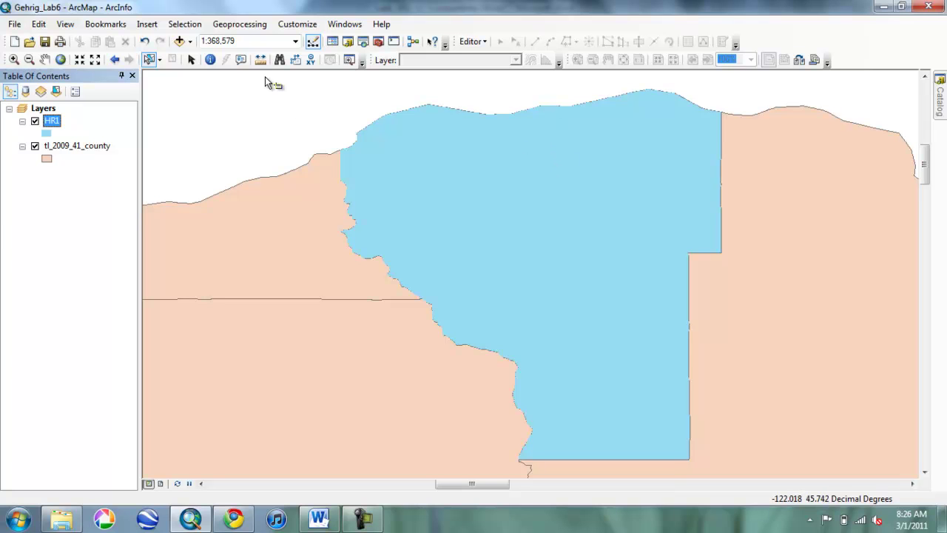
click(13, 59)
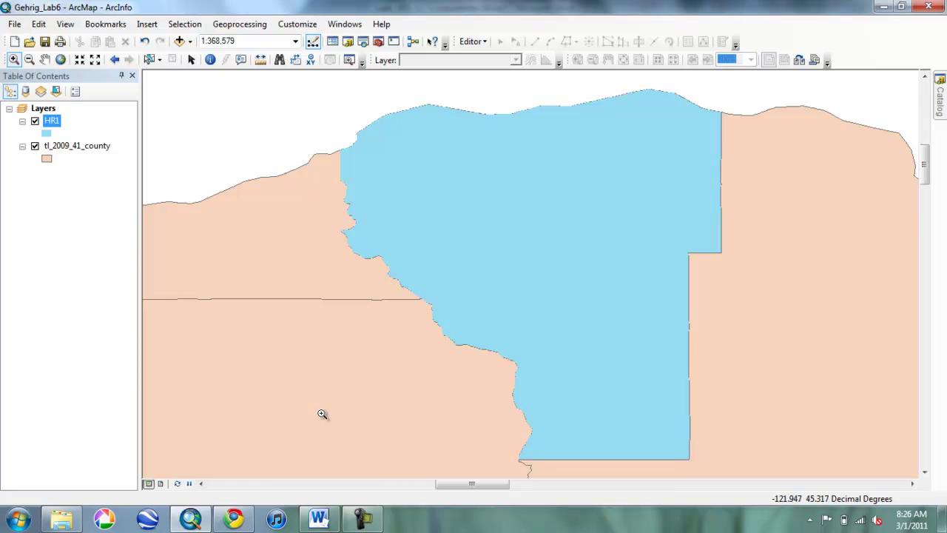
Create a new sticky note listing -121.646 and 45.528 on separate lines
click(16, 520)
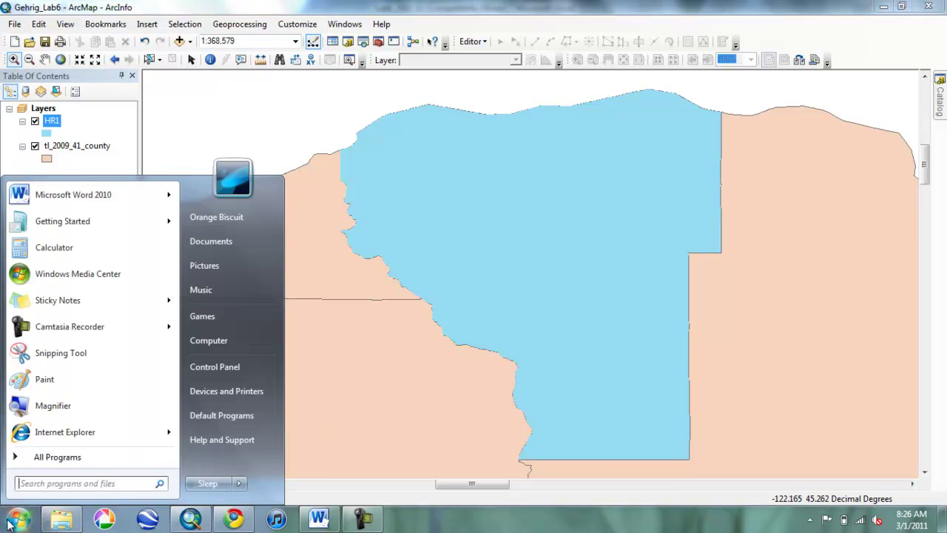
mouse_move(63, 305)
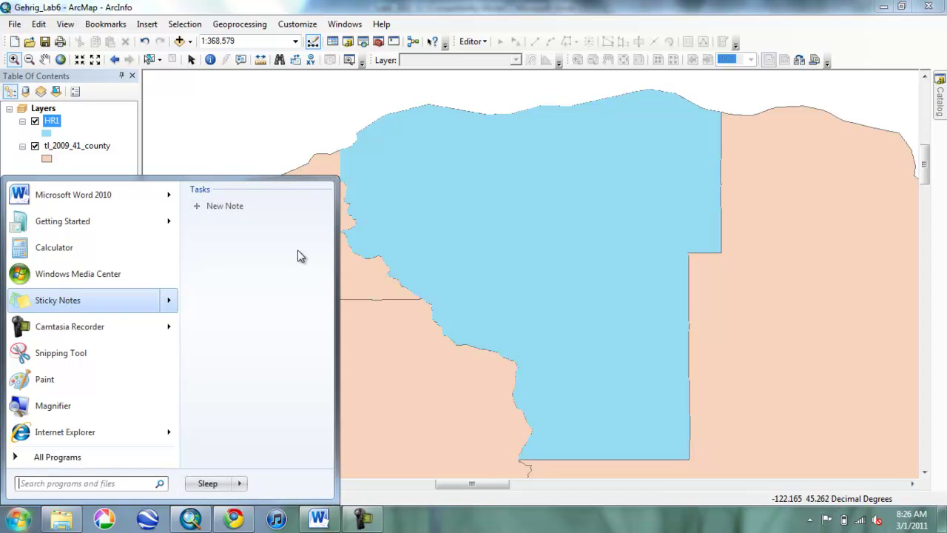
click(222, 207)
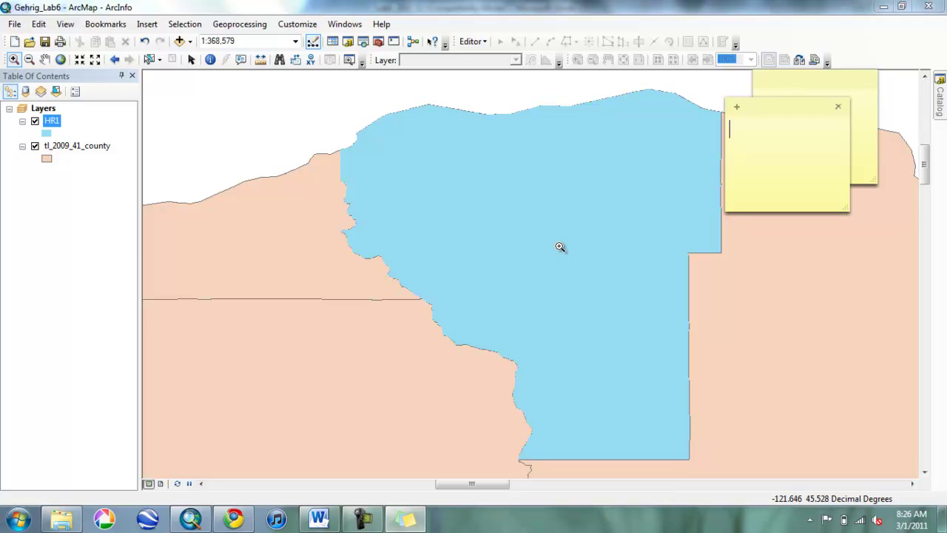
text(-121.646)
key(Return)
text(45.528)
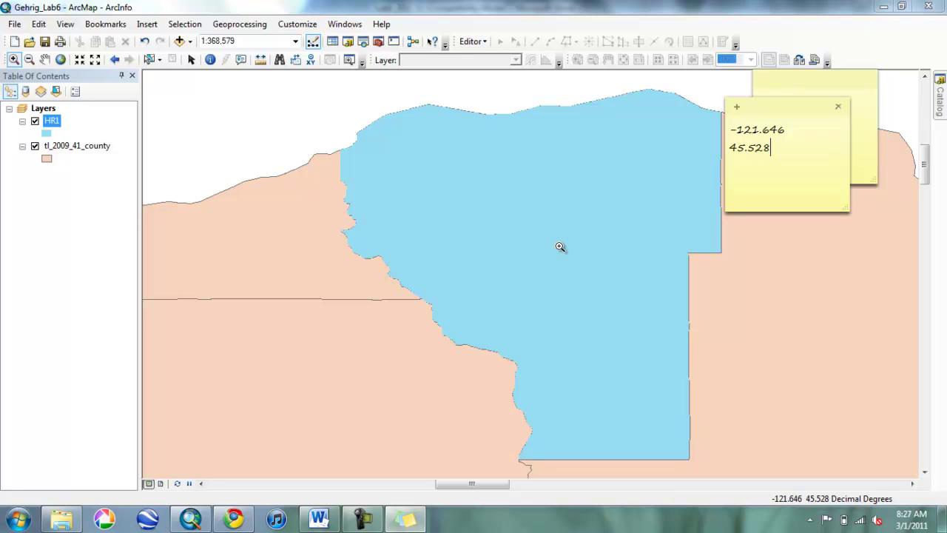
Set the Measure tool to meters and measure HR1 from its northern to southern edge
click(263, 64)
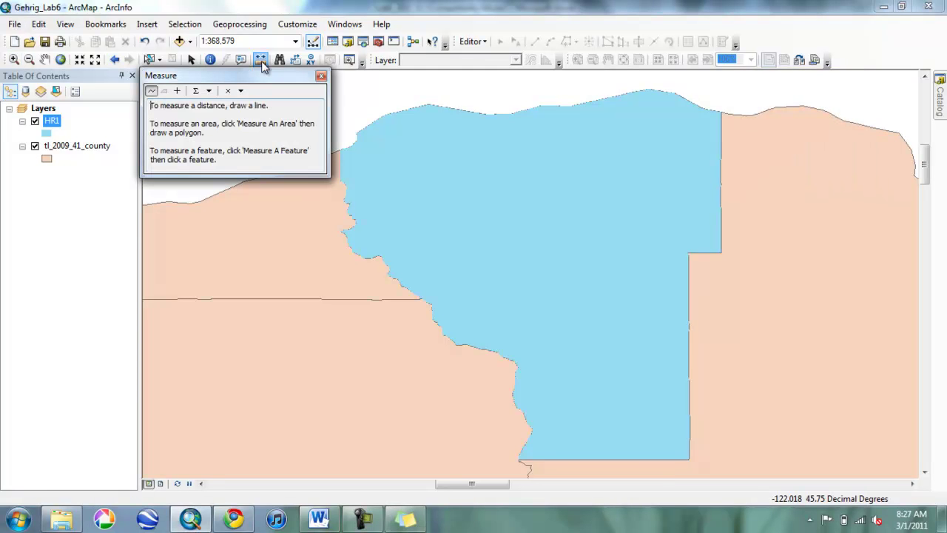
click(210, 91)
mouse_move(240, 107)
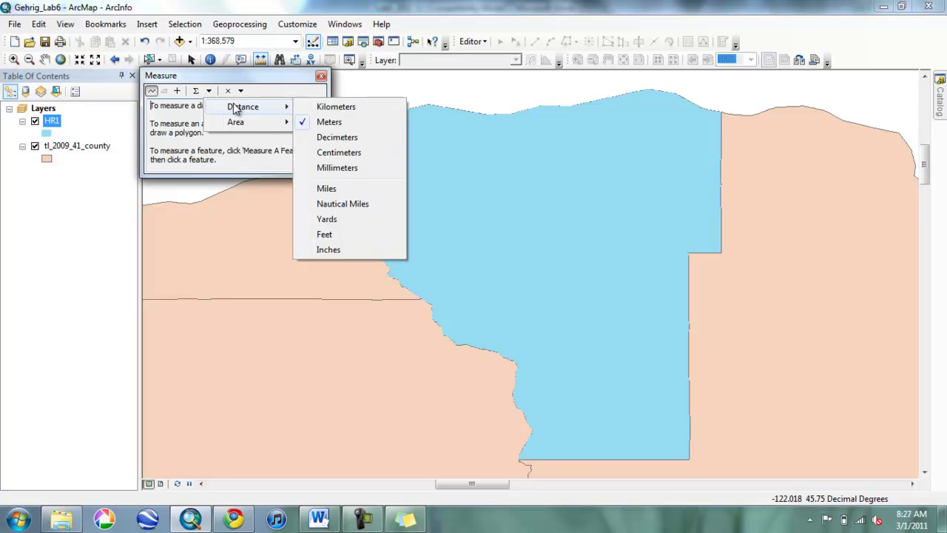
click(331, 122)
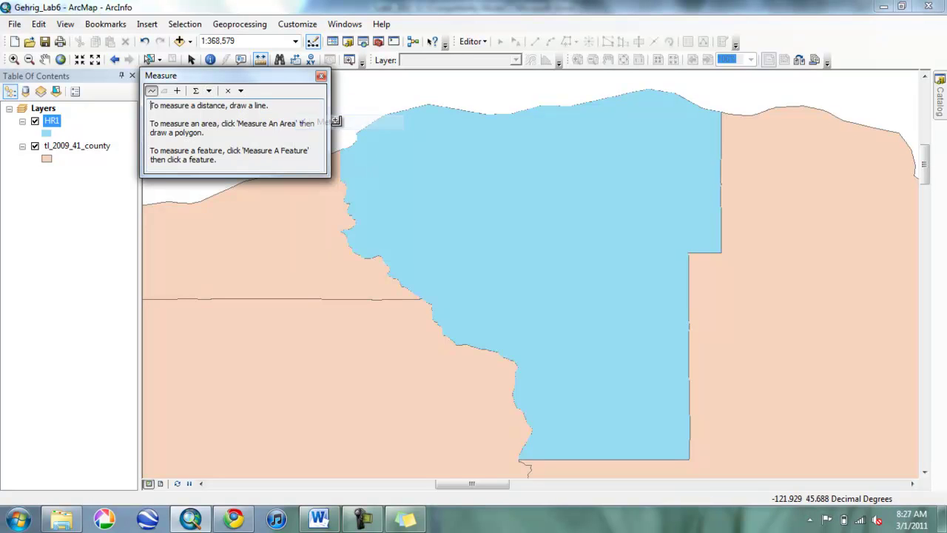
click(322, 77)
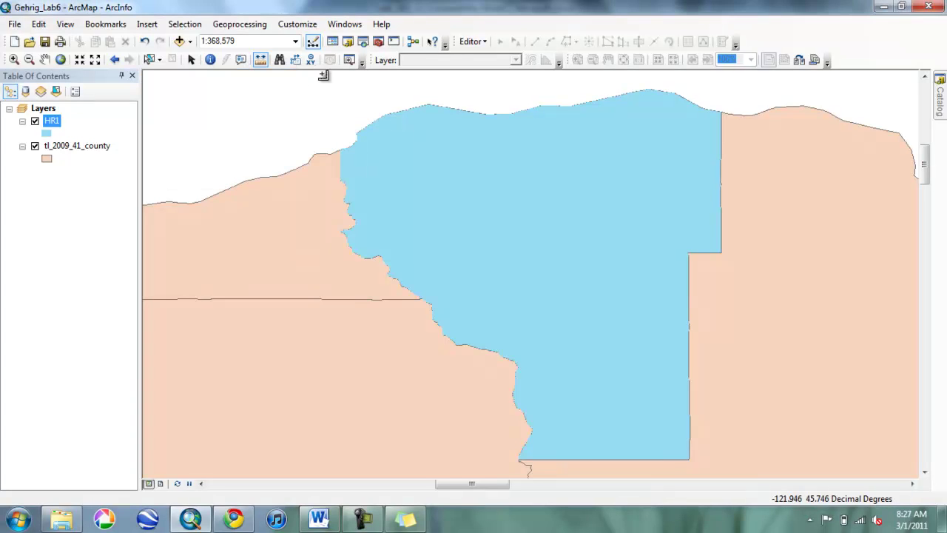
click(336, 226)
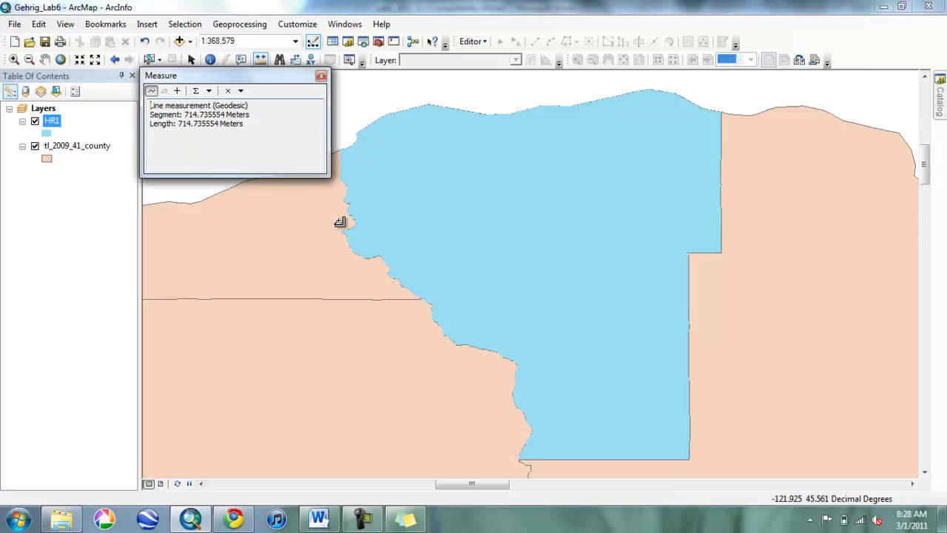
double_click(543, 105)
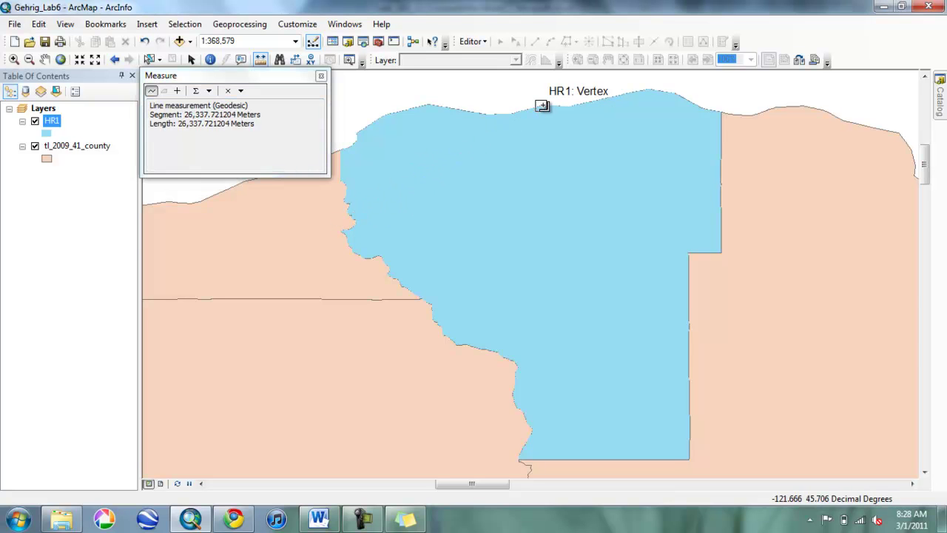
click(542, 106)
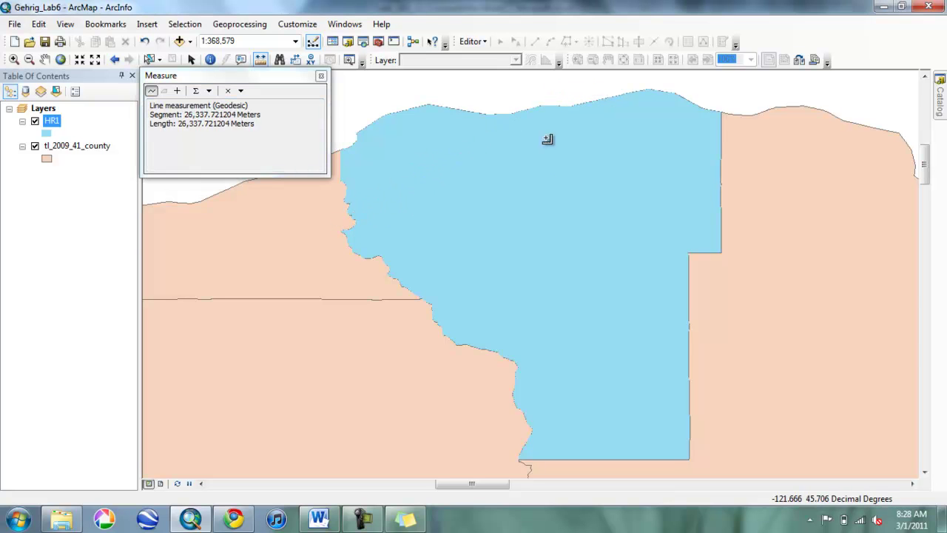
click(544, 466)
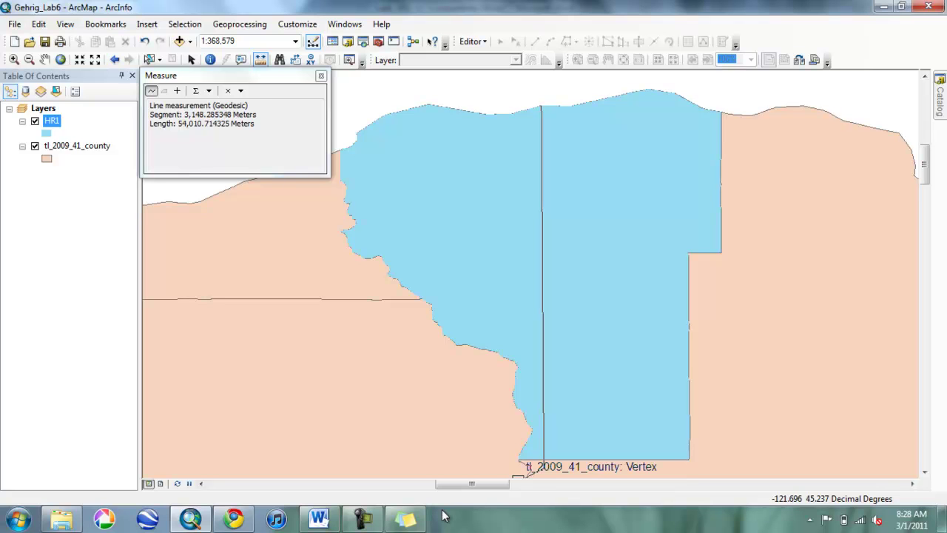
click(321, 75)
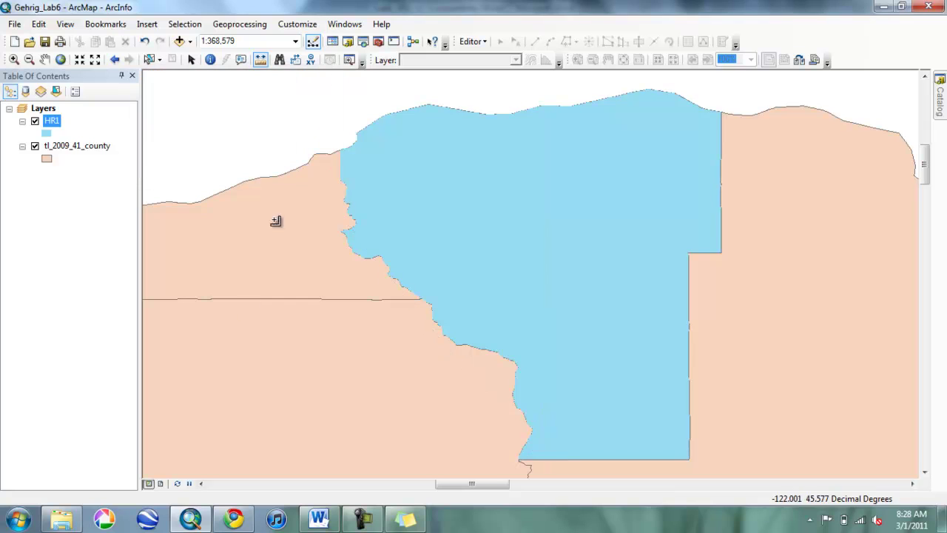
Add two 60000m lines to the sticky note and clear the measurement
click(405, 518)
key(Return)
text(60000m)
key(Return)
text(60000)
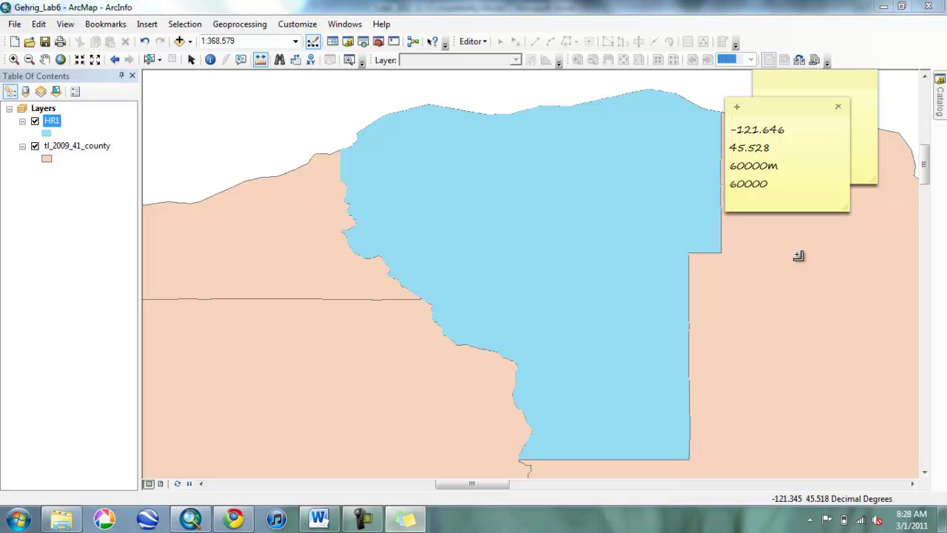
text(m)
click(303, 214)
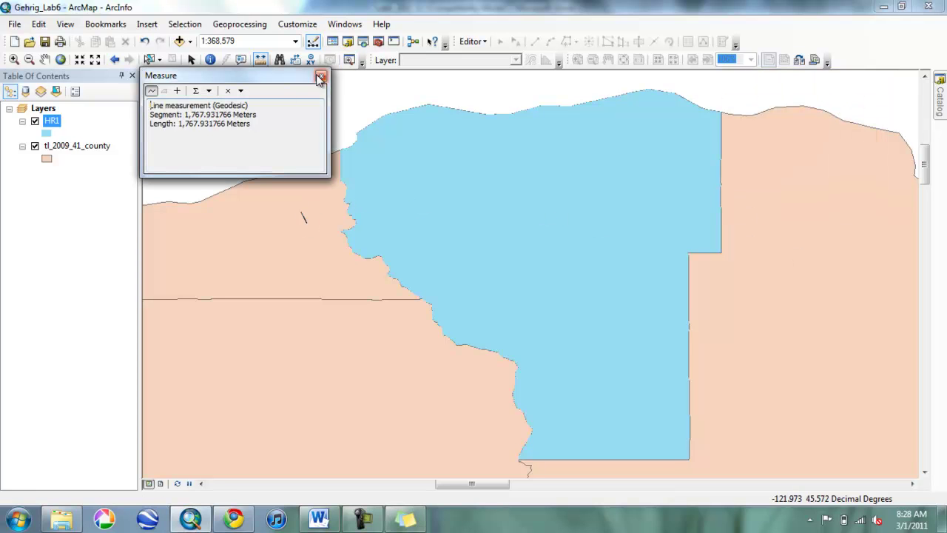
click(321, 76)
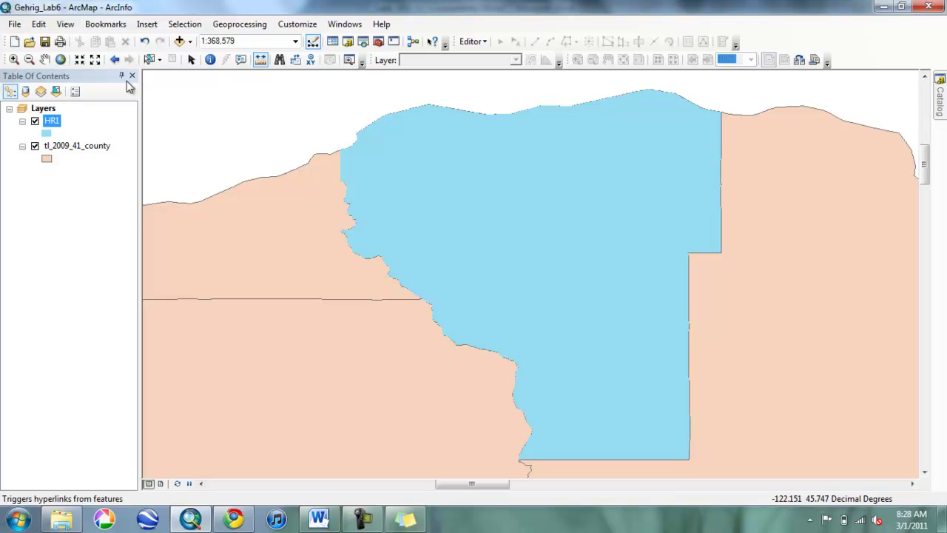
Start a new projected coordinate system named HRCustom in the Layers data frame properties
click(51, 122)
right_click(46, 109)
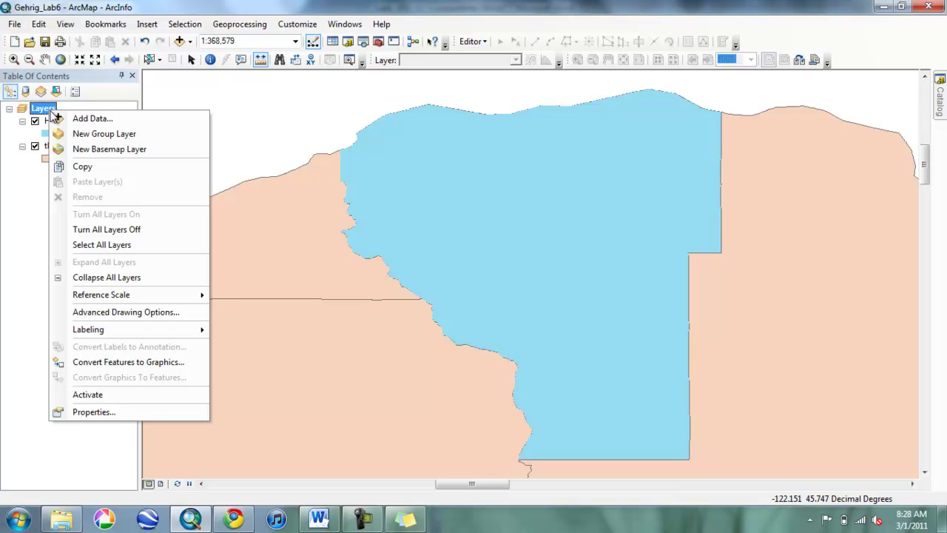
click(87, 414)
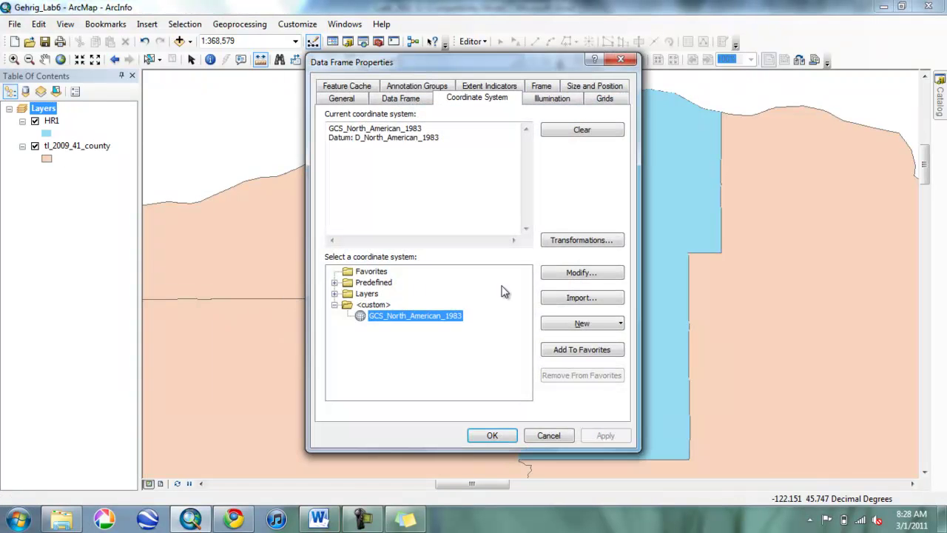
click(581, 327)
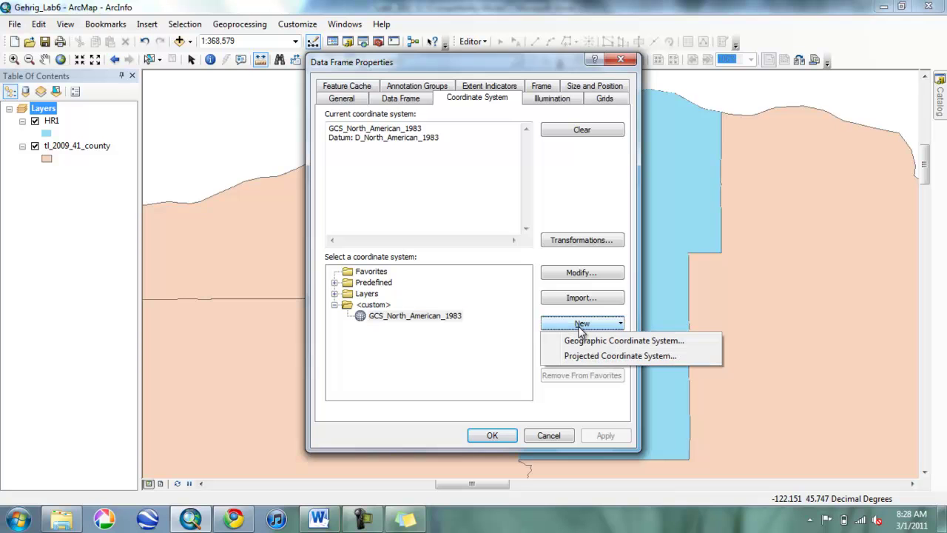
click(577, 356)
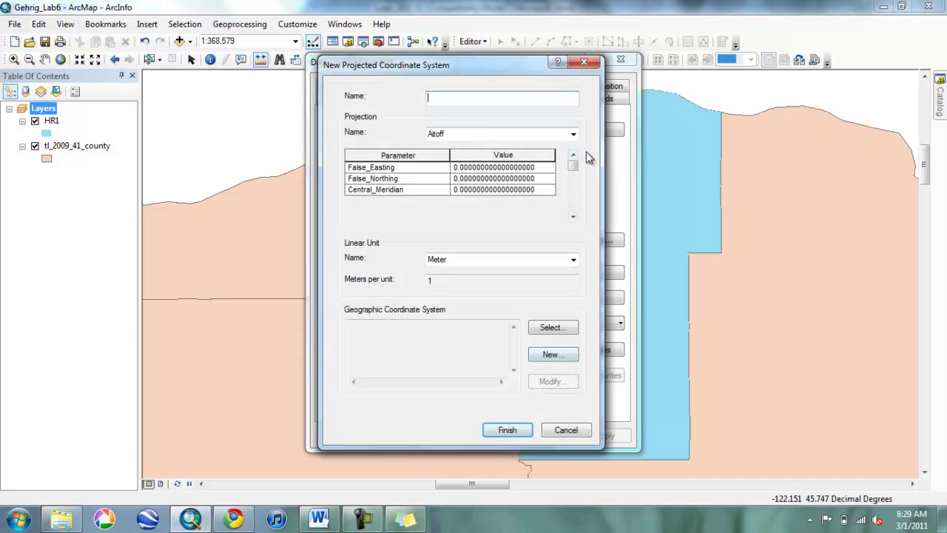
text(Hr)
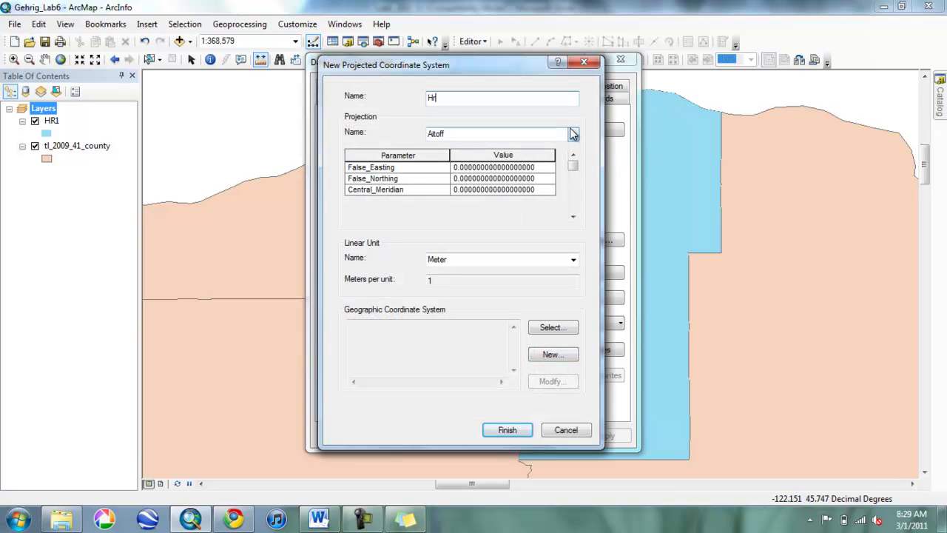
key(BackSpace)
text(RCUsto)
key(BackSpace)
key(BackSpace)
key(BackSpace)
key(BackSpace)
text(ustom)
Choose Transverse_Mercator as the HRCustom projection
click(574, 135)
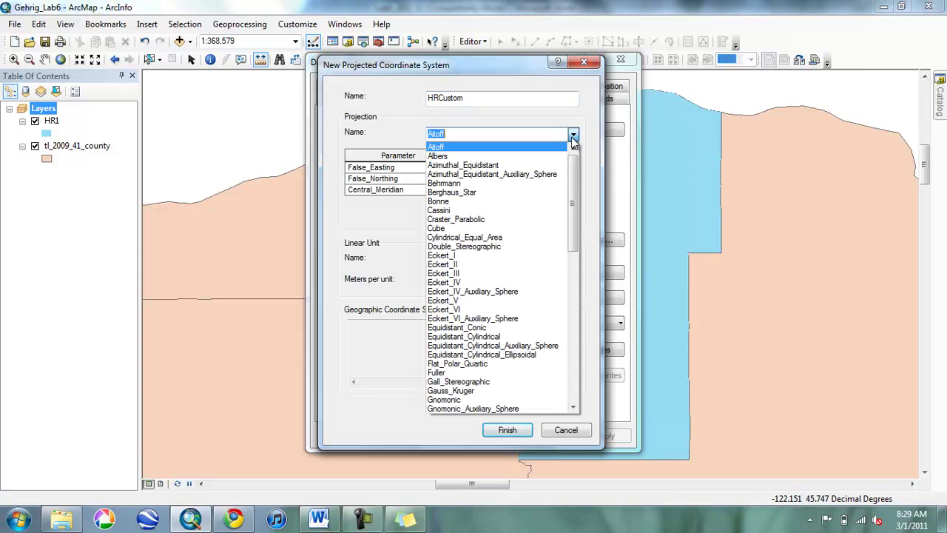
drag(576, 170, 560, 293)
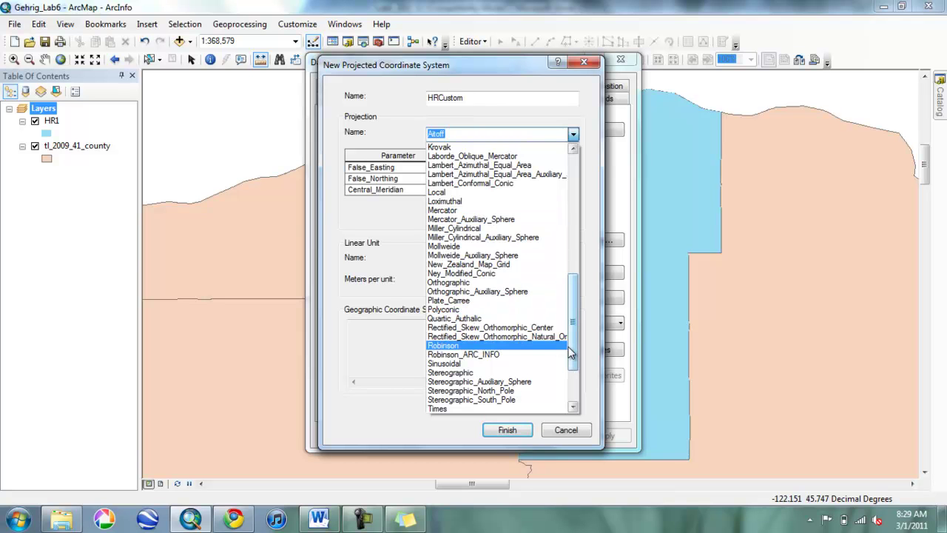
scroll(570, 353, down, 2)
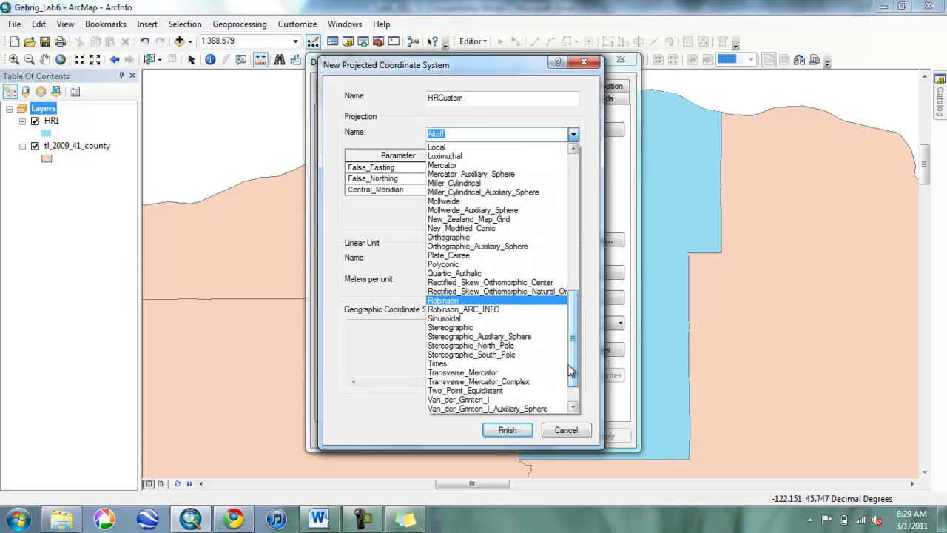
click(485, 373)
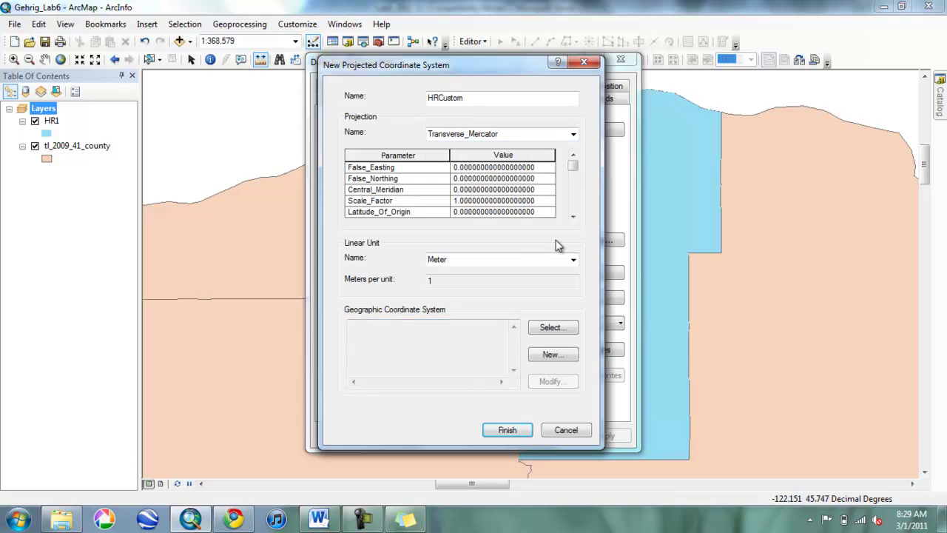
click(496, 168)
click(405, 519)
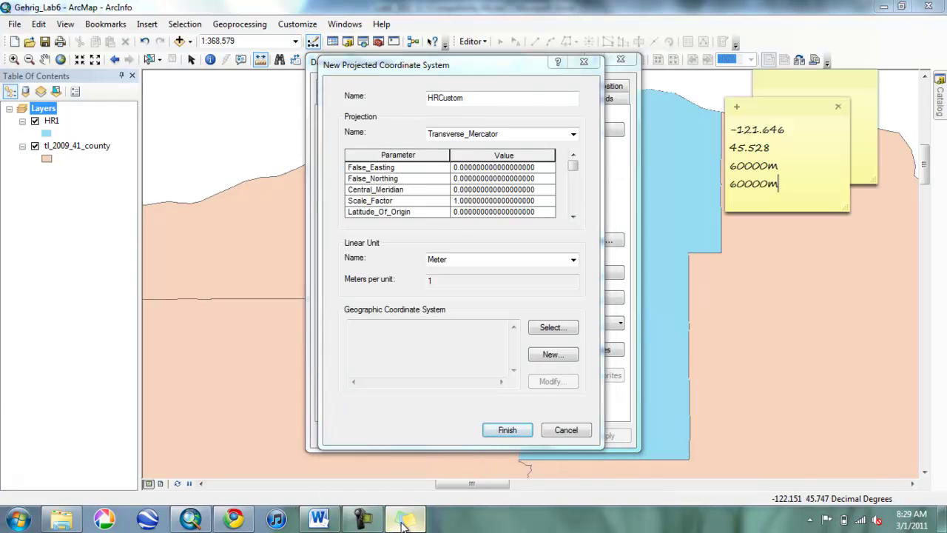
Set HRCustom's Central_Meridian to -121.646
click(478, 190)
click(476, 189)
double_click(477, 189)
text(-121.)
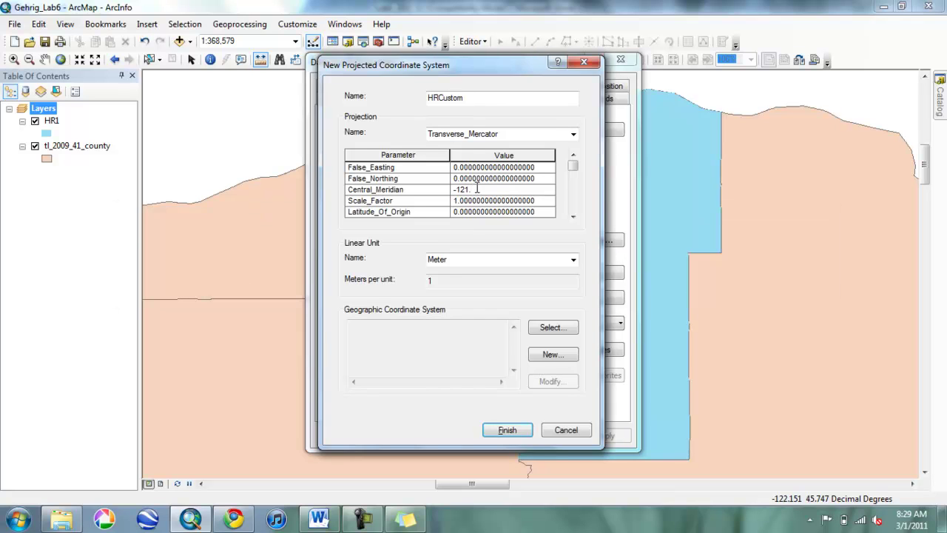
click(405, 520)
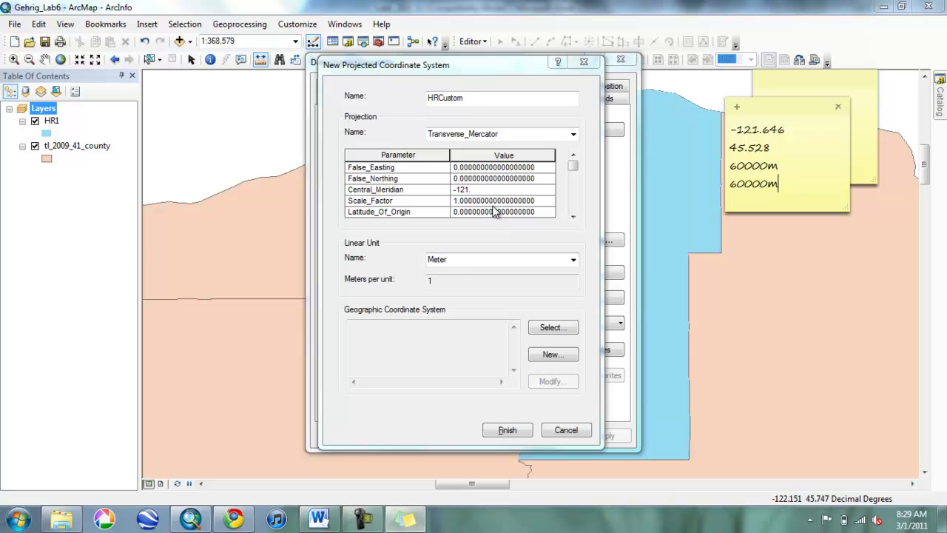
click(485, 189)
text(-121.646)
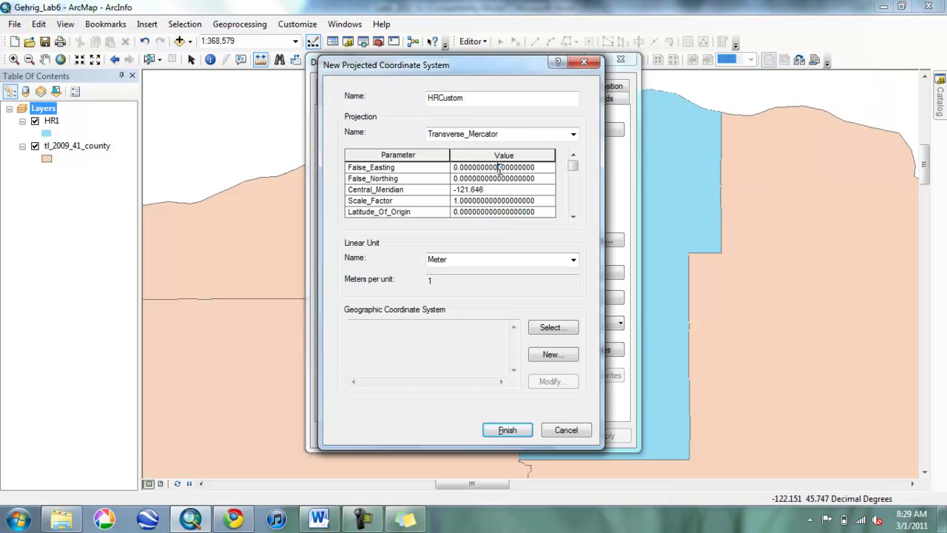
Set False_Easting and False_Northing to 60000 and Latitude_Of_Origin to 45.528
double_click(500, 170)
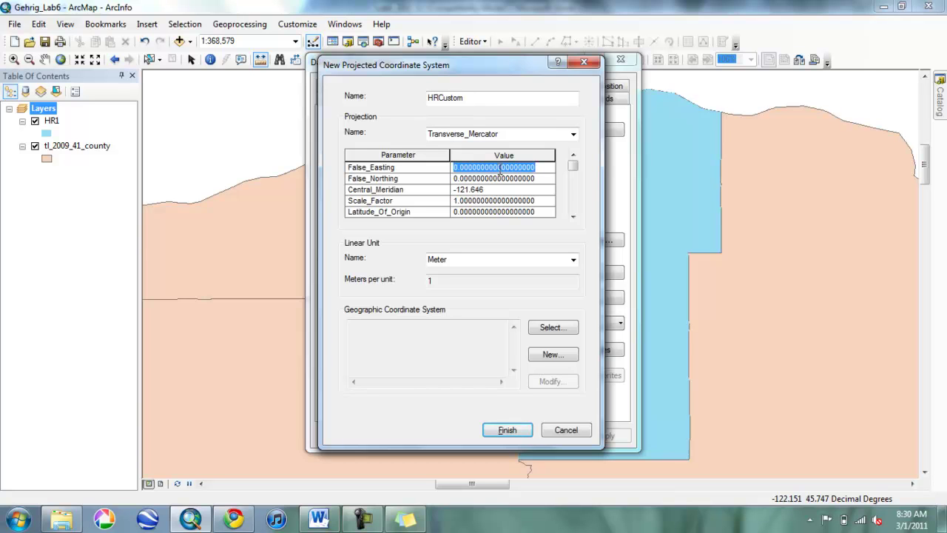
text(60000)
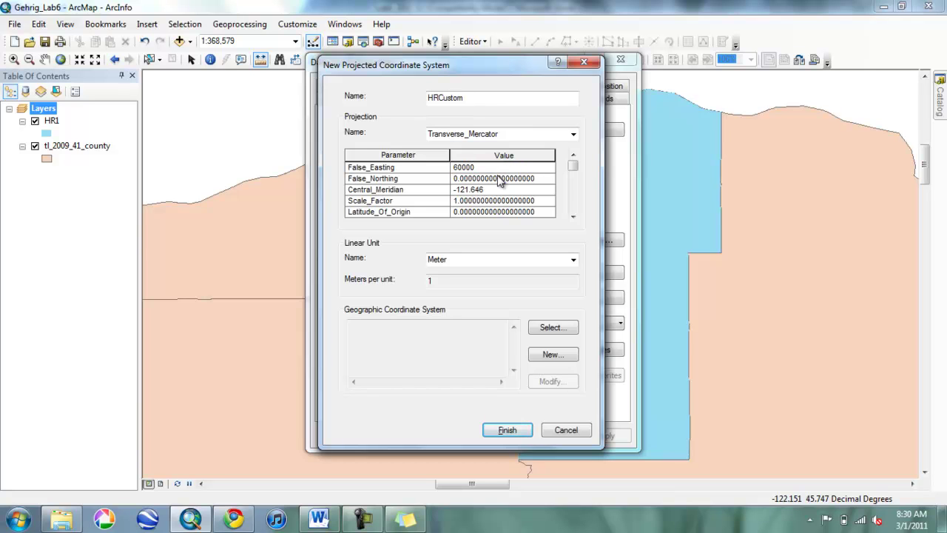
double_click(499, 177)
text(60000)
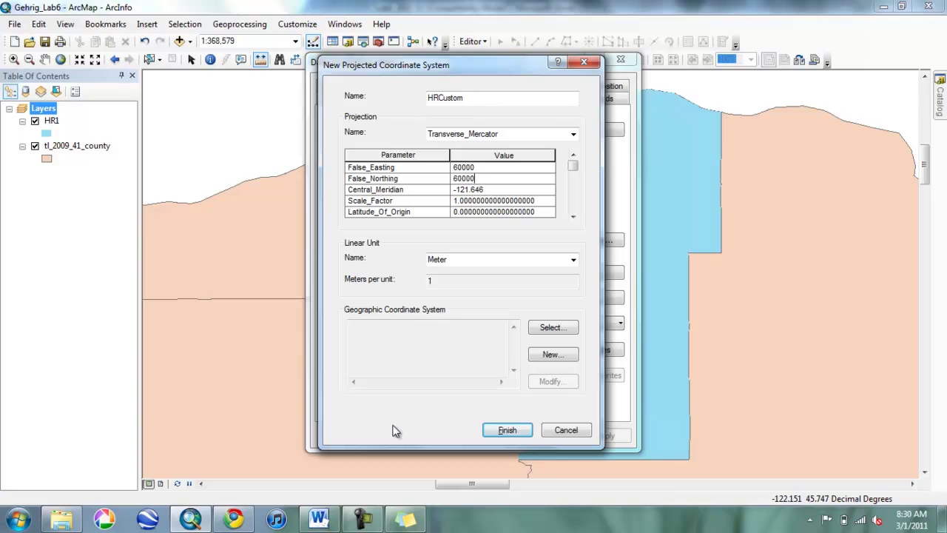
click(400, 520)
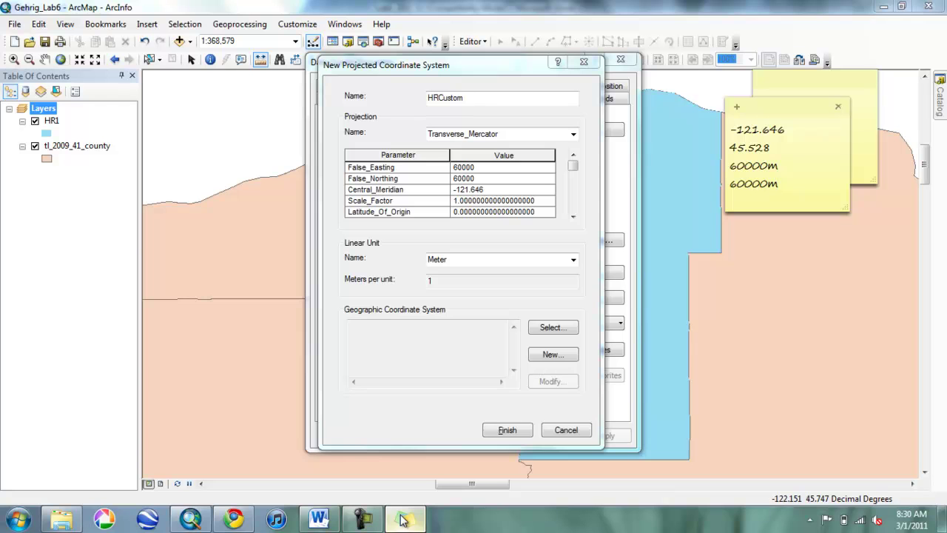
click(472, 208)
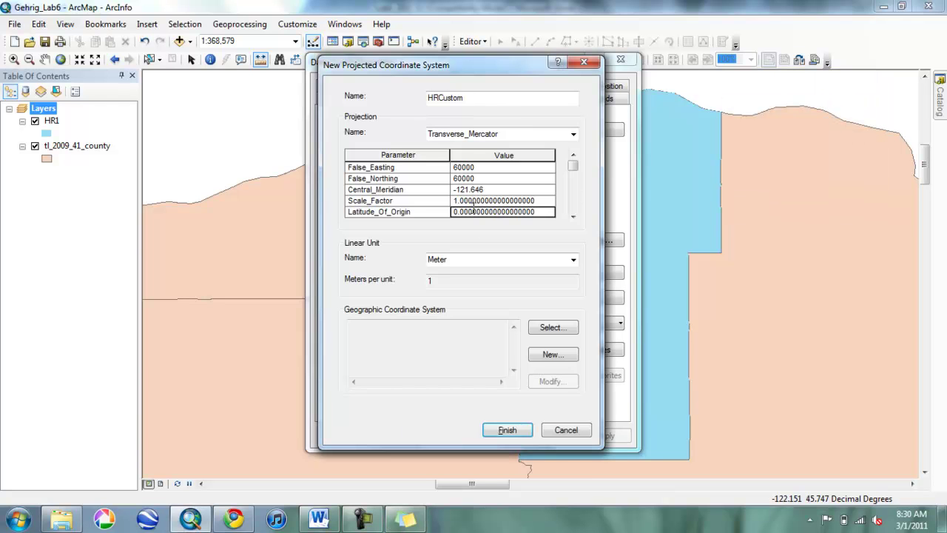
double_click(474, 212)
double_click(473, 212)
click(474, 212)
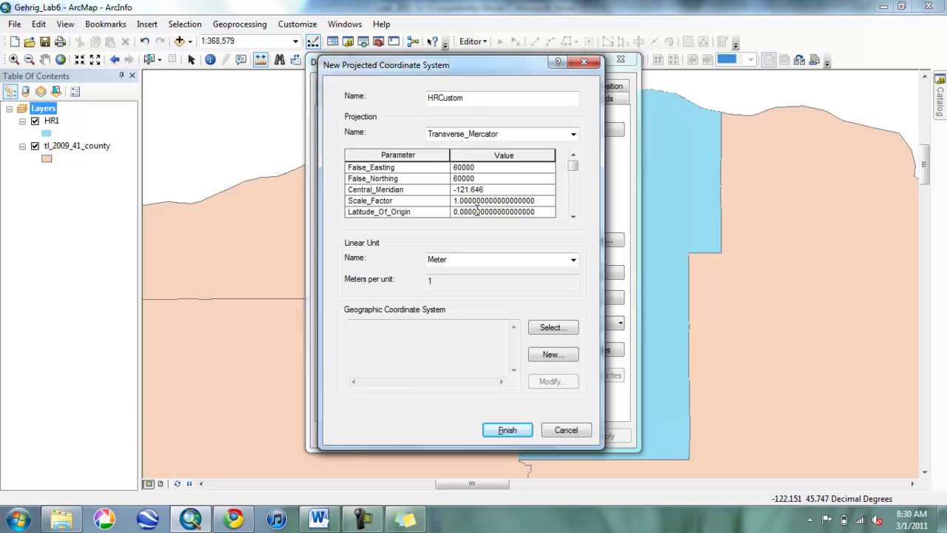
double_click(478, 211)
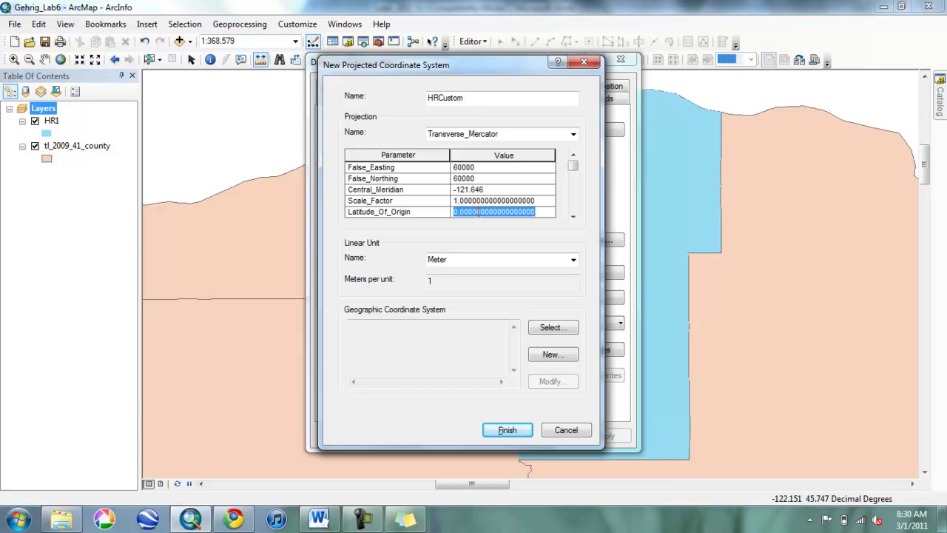
text(45.528)
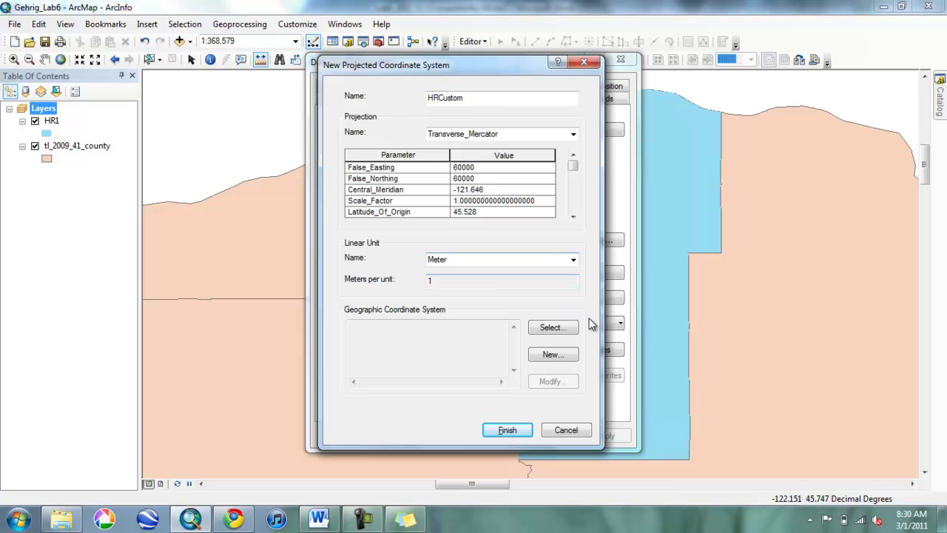
Base HRCustom on the North America NAD 1983 geographic system and apply it to the data frame
click(562, 355)
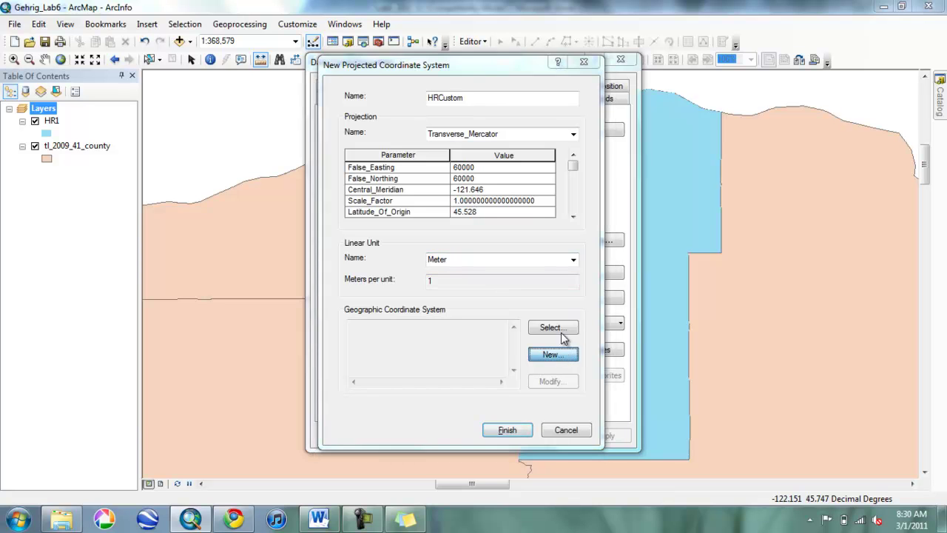
click(524, 425)
click(547, 331)
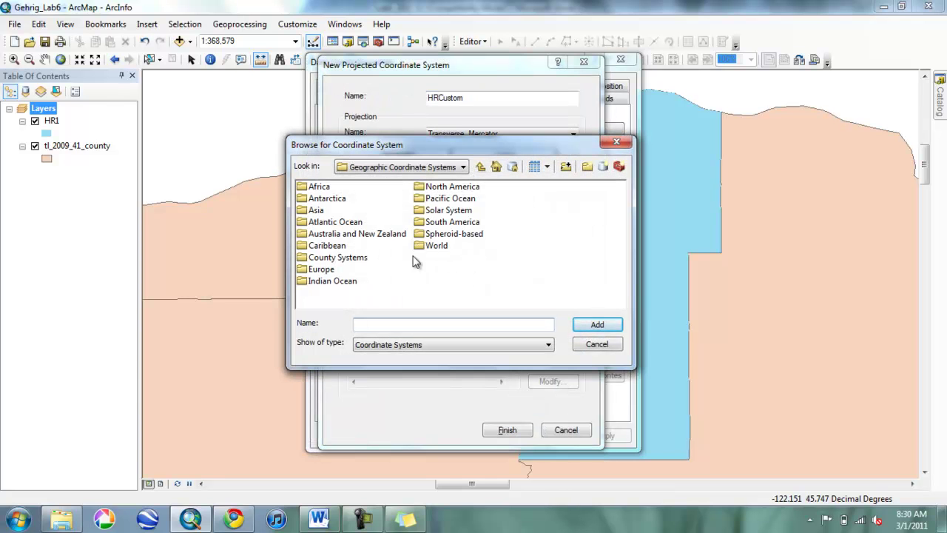
double_click(448, 187)
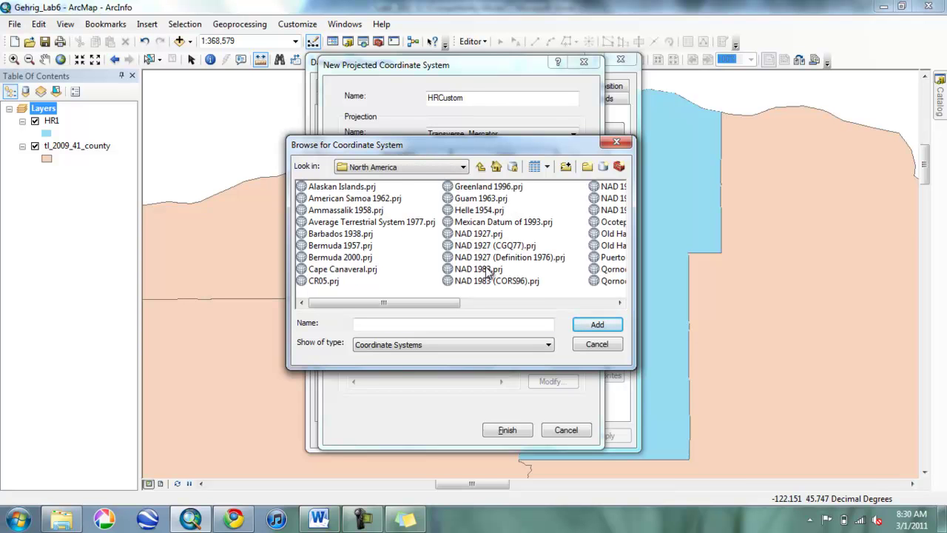
double_click(484, 269)
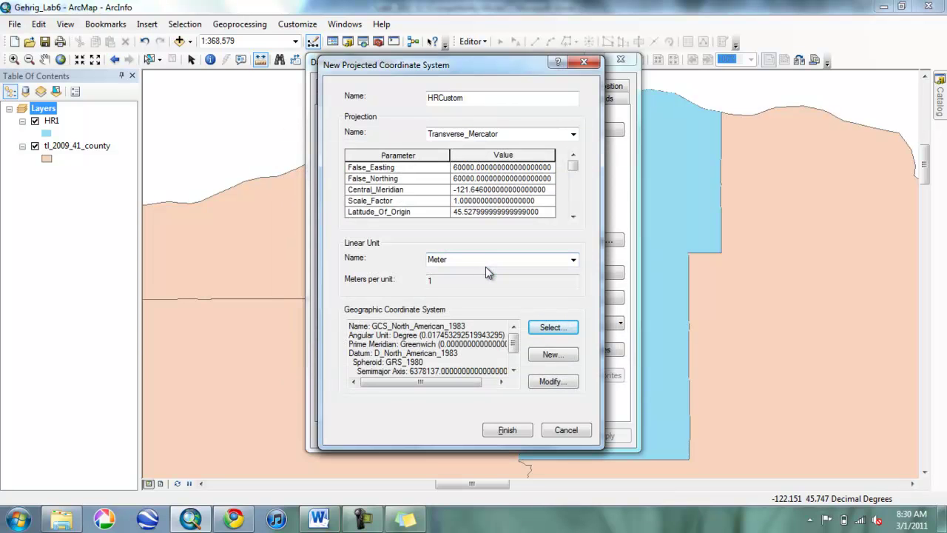
click(508, 429)
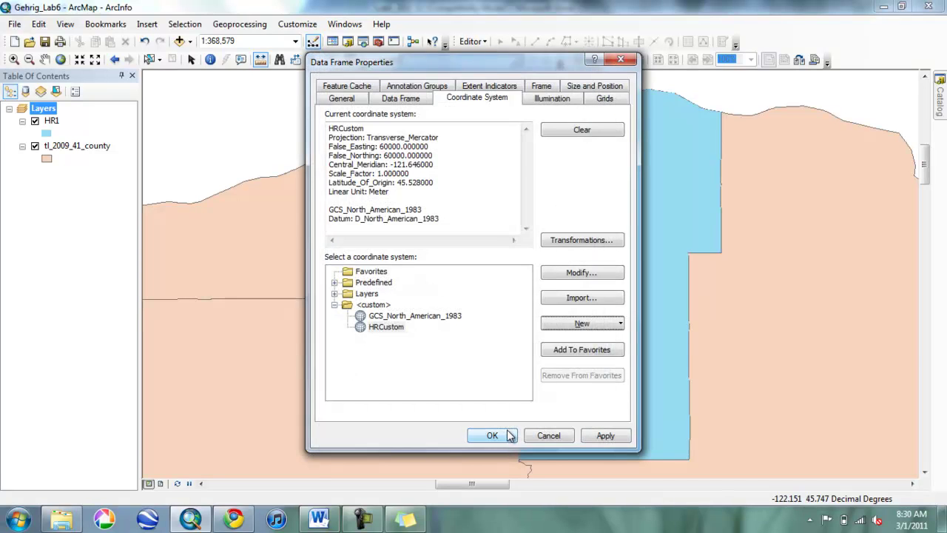
click(506, 434)
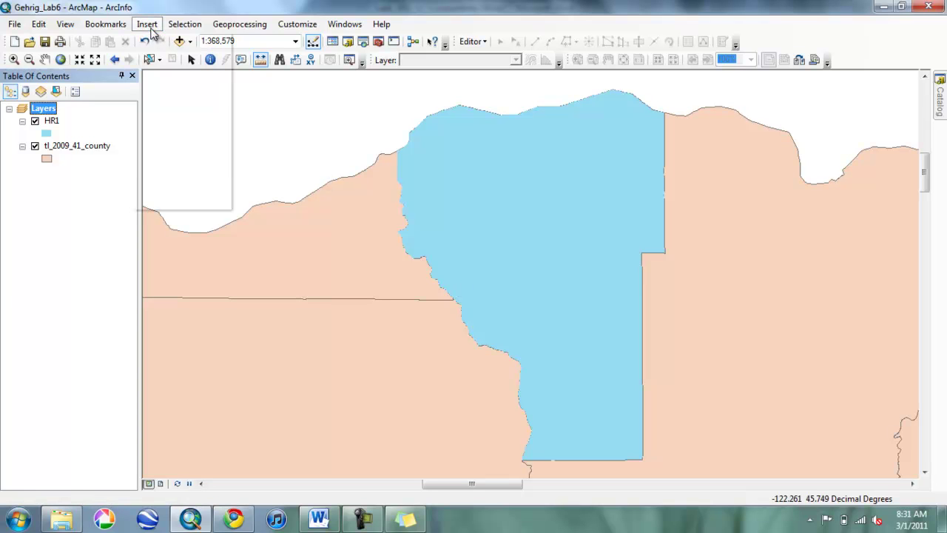
Insert a new data frame named HRStandard and copy the HR1 layer into it
click(151, 30)
click(167, 42)
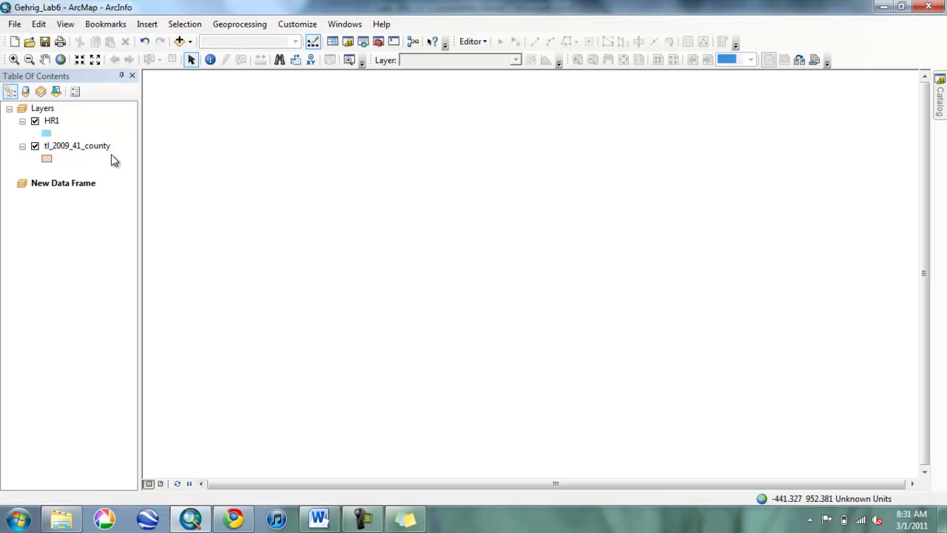
click(70, 190)
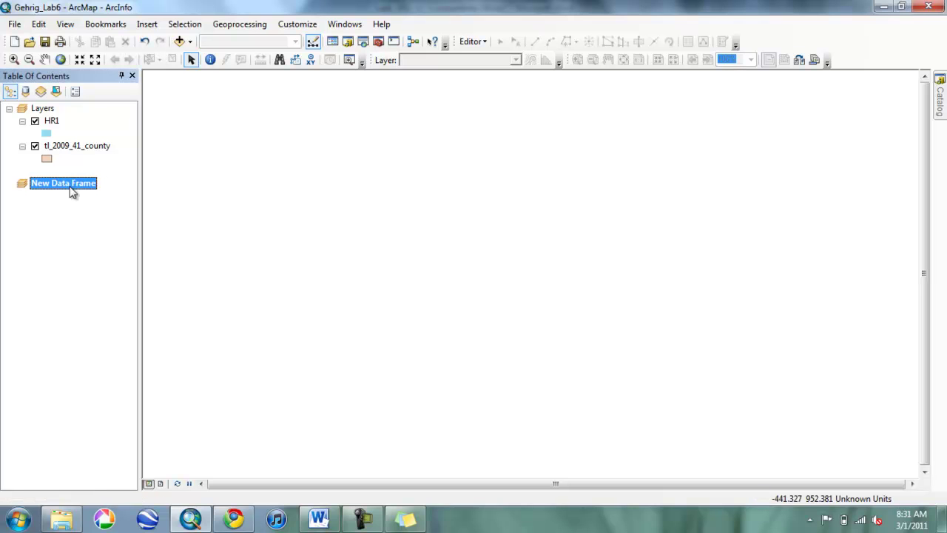
click(71, 190)
text(HRStandard)
key(Return)
drag(51, 120, 47, 189)
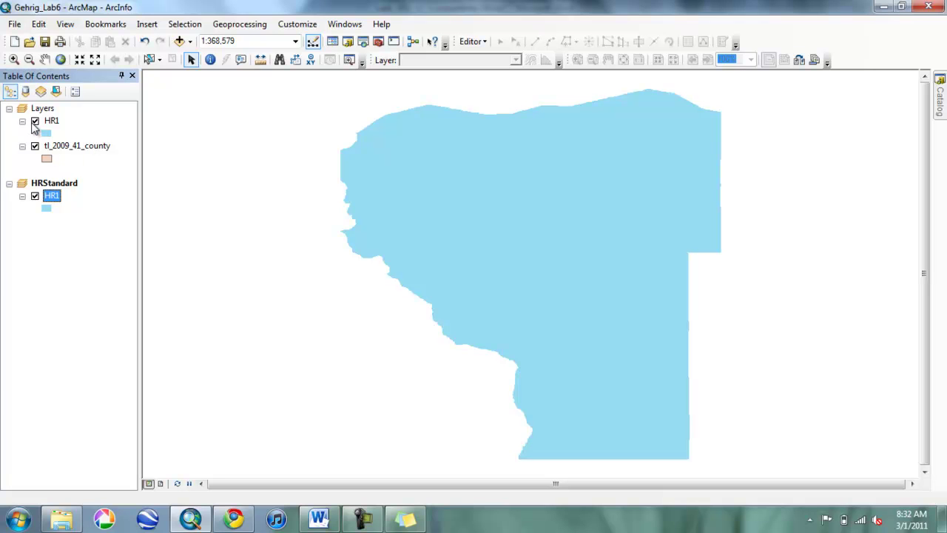
click(86, 237)
Give HRStandard the NAD 1983 (CORS96) Oregon Statewide Lambert (Intl Feet) projection, accepting the warning
right_click(58, 187)
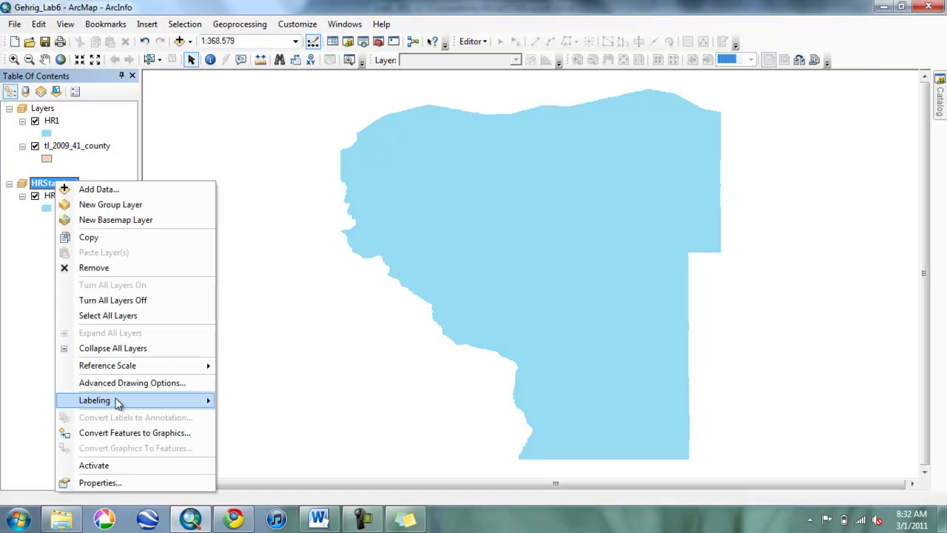
click(103, 482)
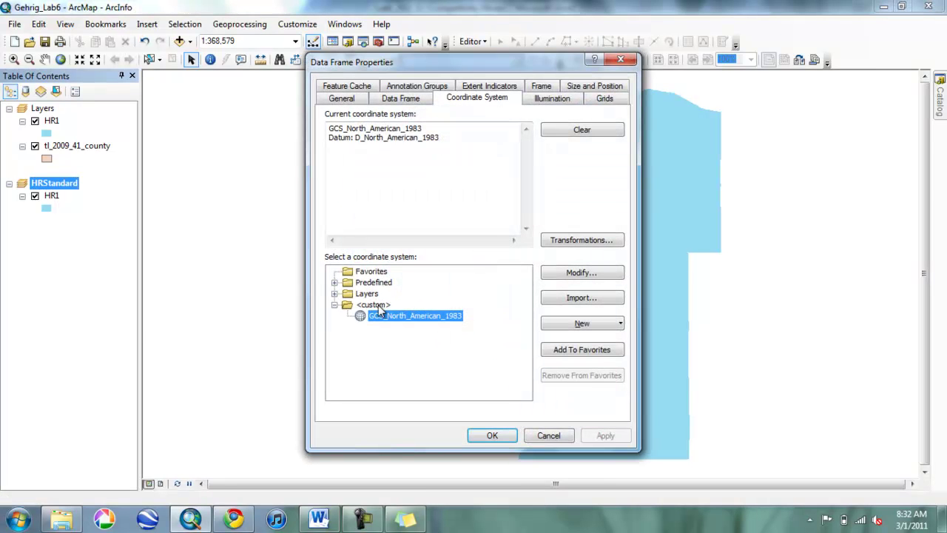
click(336, 283)
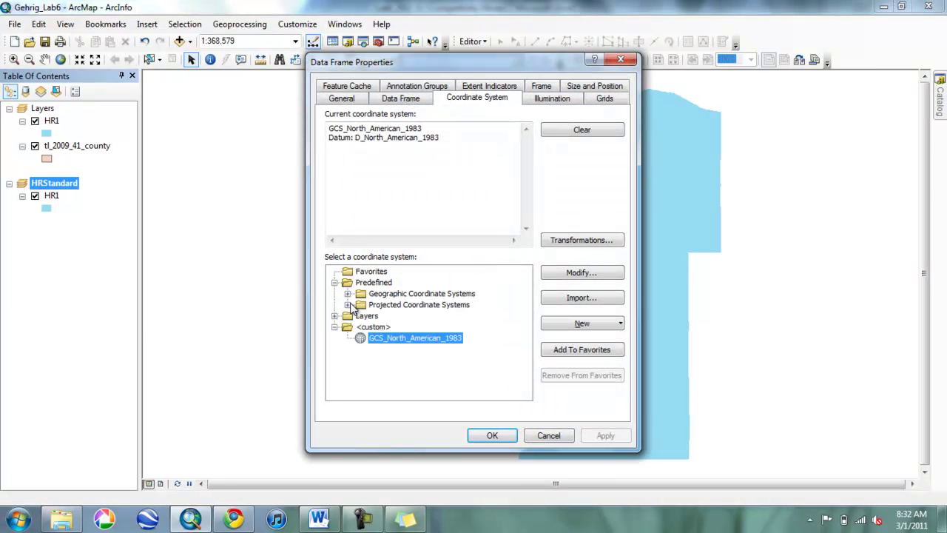
click(349, 305)
double_click(379, 362)
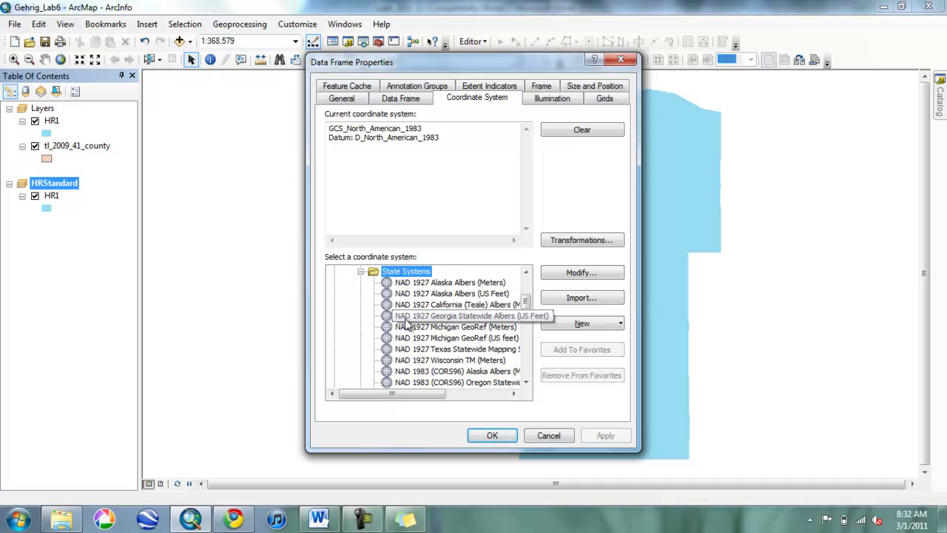
click(477, 382)
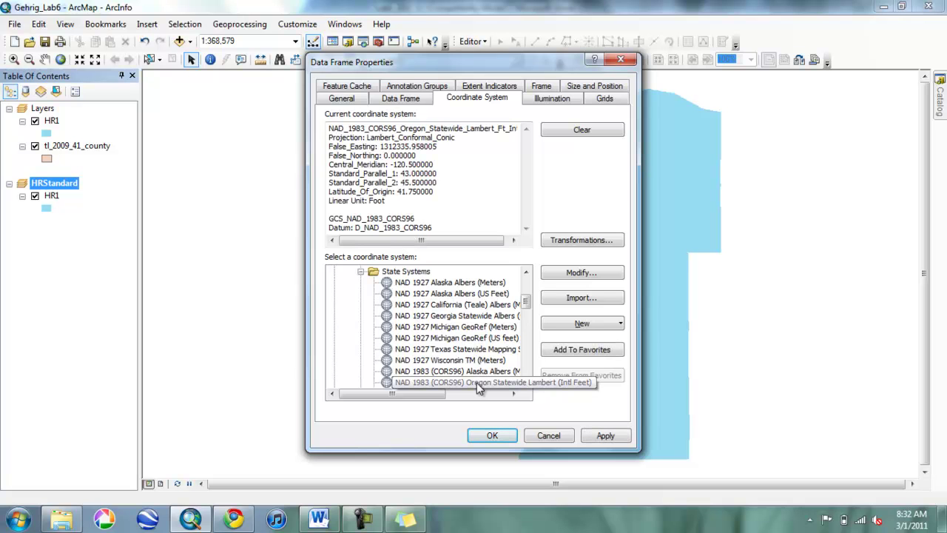
click(492, 436)
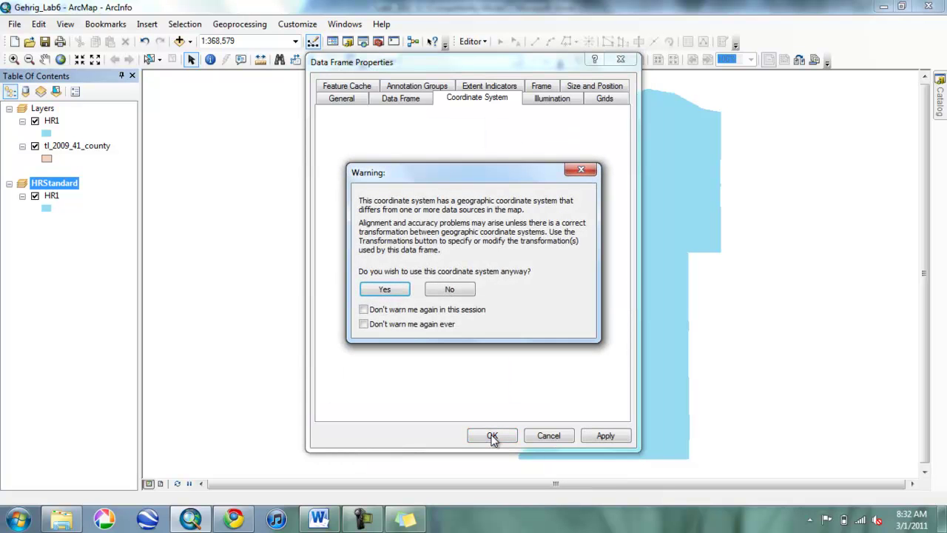
key(Return)
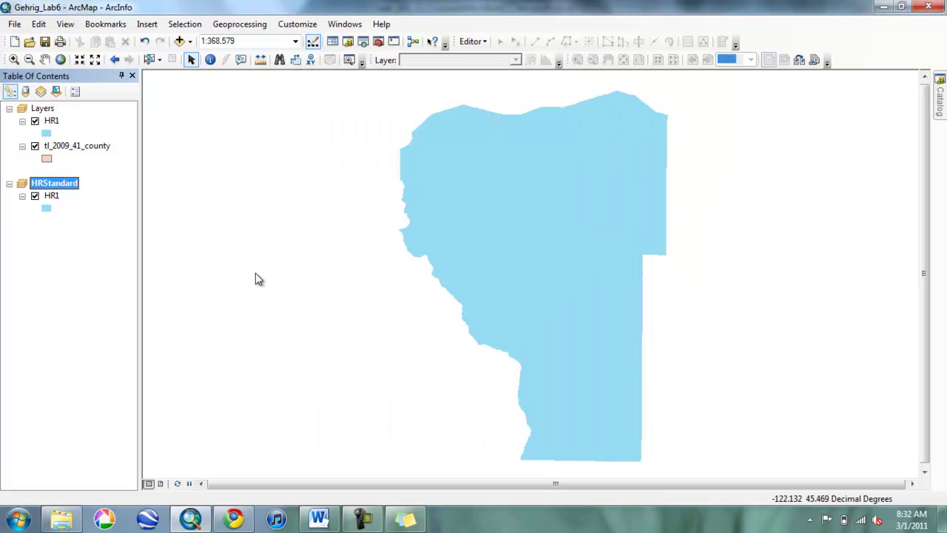
In Layout View, enlarge the inset frame, zoom it to HR1, and move it lower left
click(161, 484)
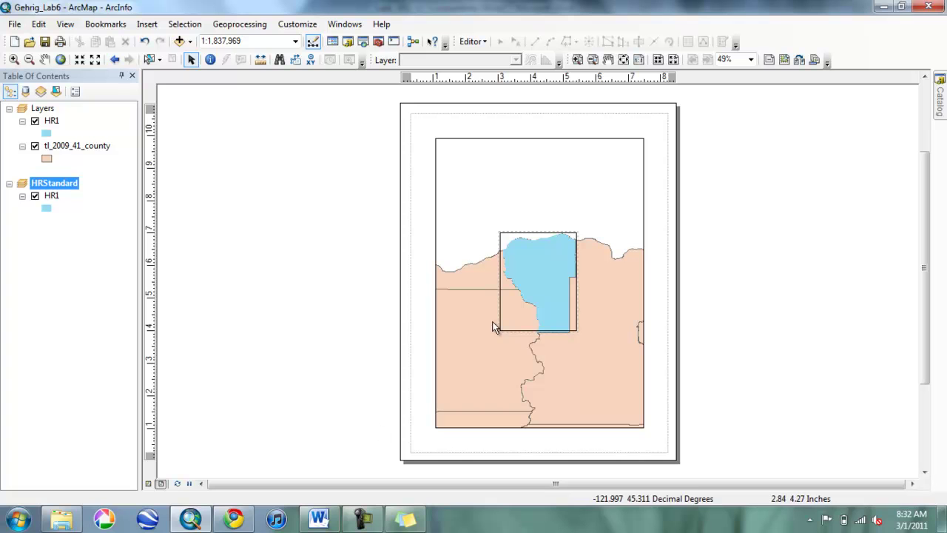
click(543, 280)
drag(541, 281, 533, 194)
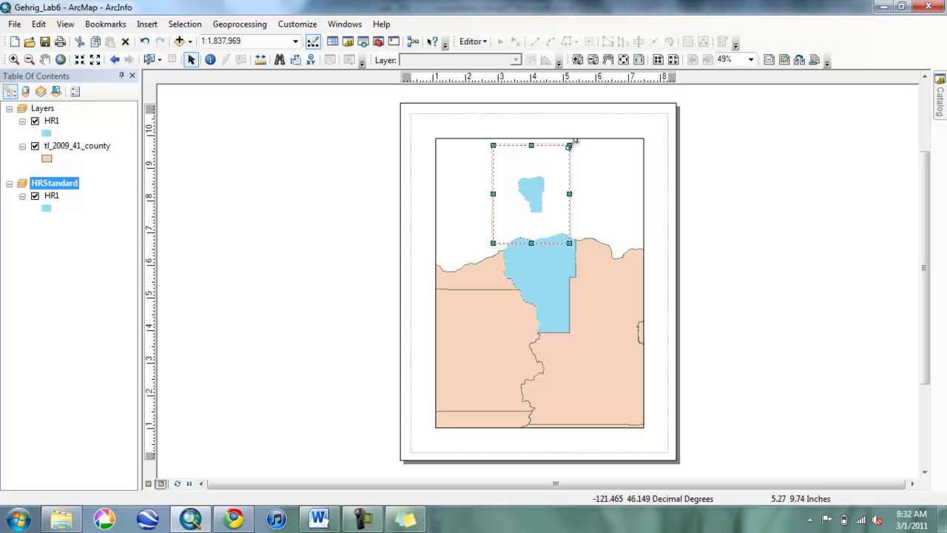
drag(569, 146, 650, 96)
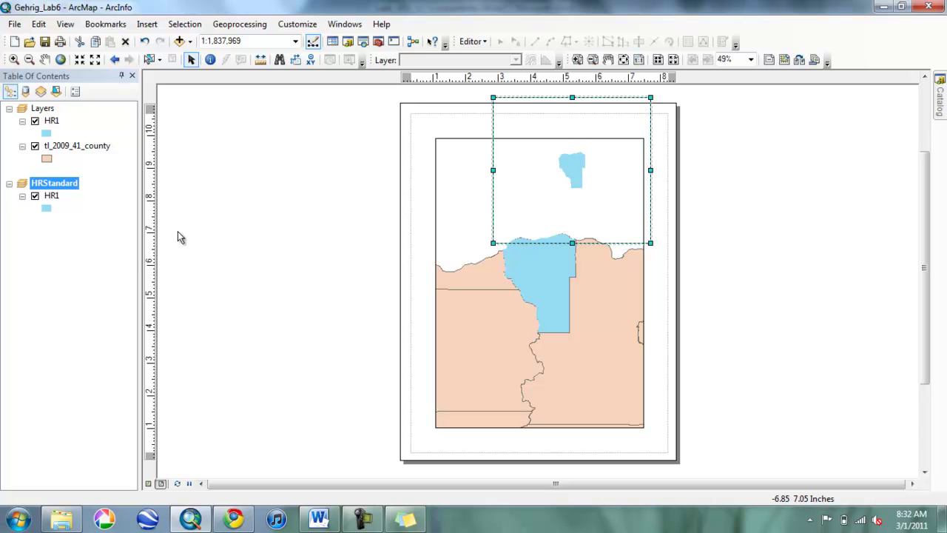
right_click(53, 196)
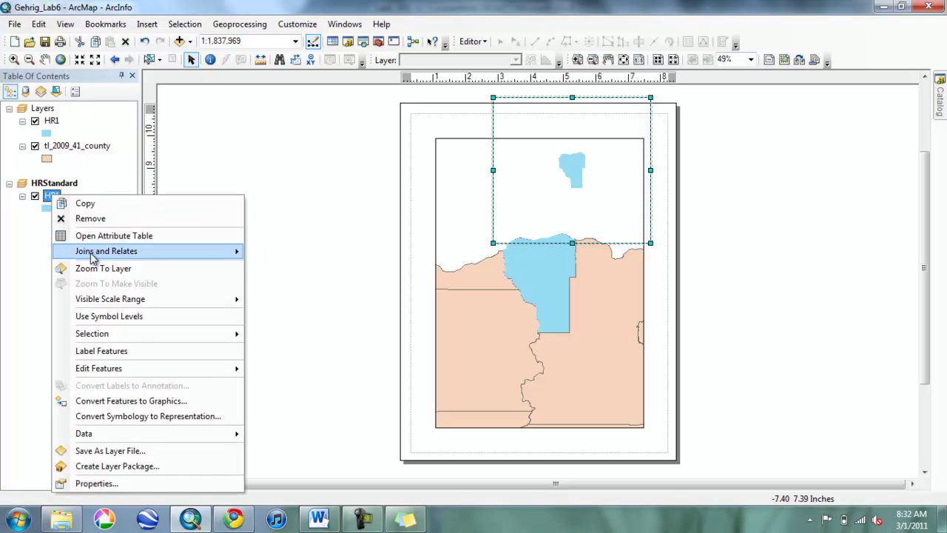
click(58, 270)
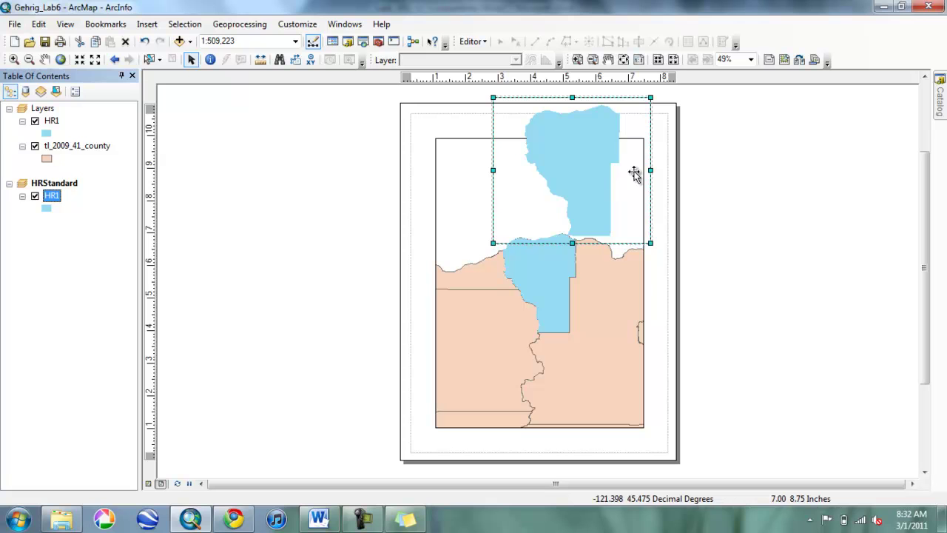
drag(599, 166, 510, 375)
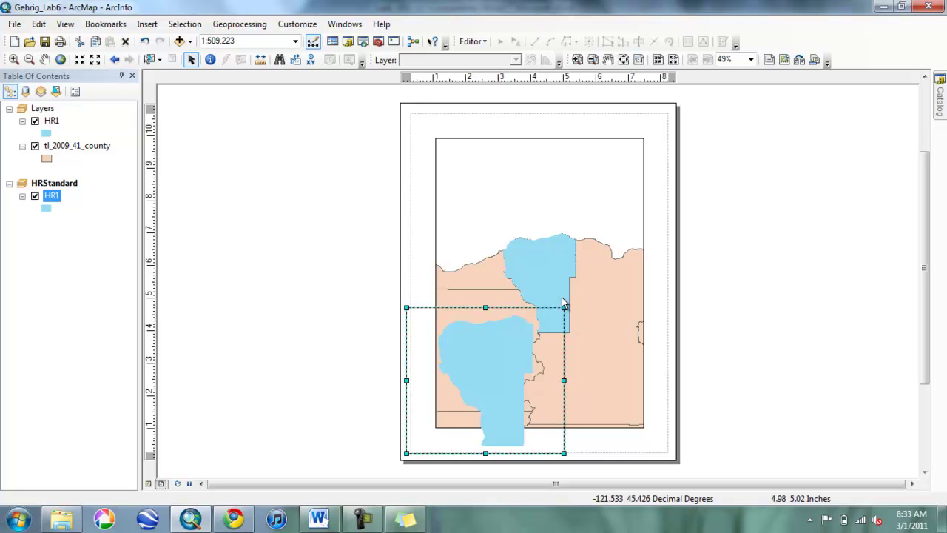
click(626, 316)
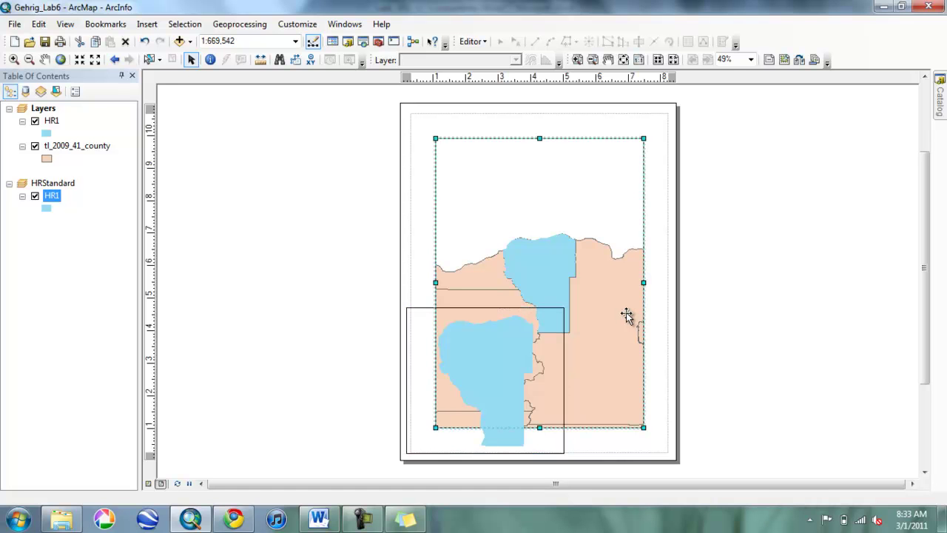
Set the page to Landscape Letter with map elements scaled proportionally
right_click(702, 306)
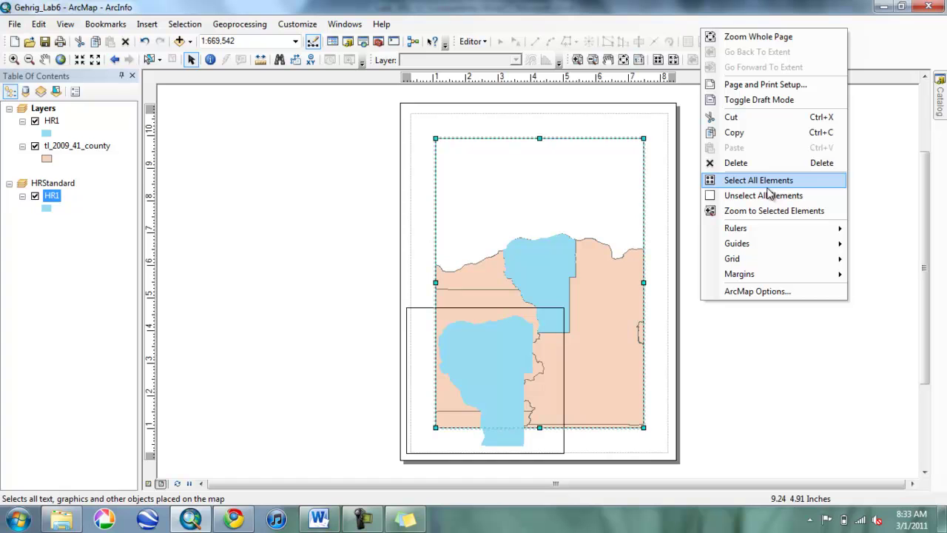
click(766, 85)
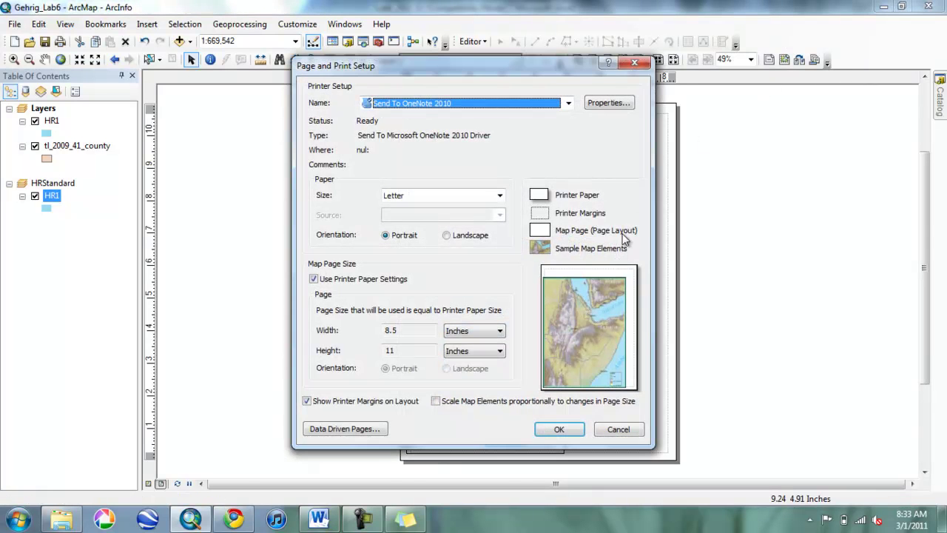
click(452, 235)
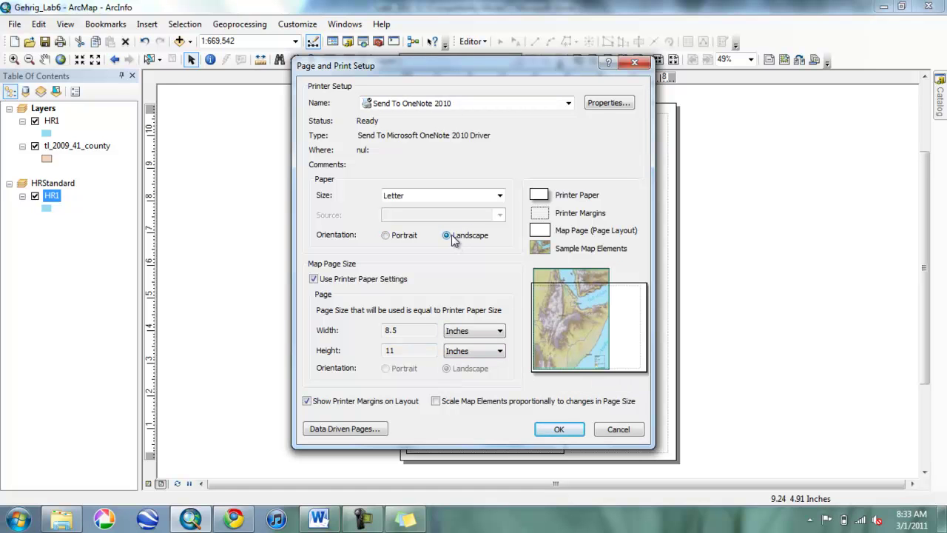
click(499, 199)
click(499, 199)
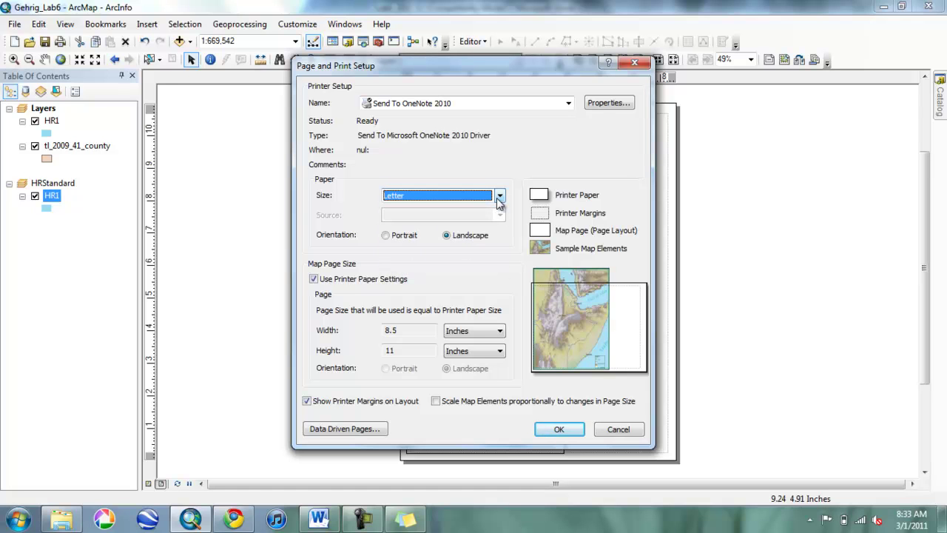
click(437, 402)
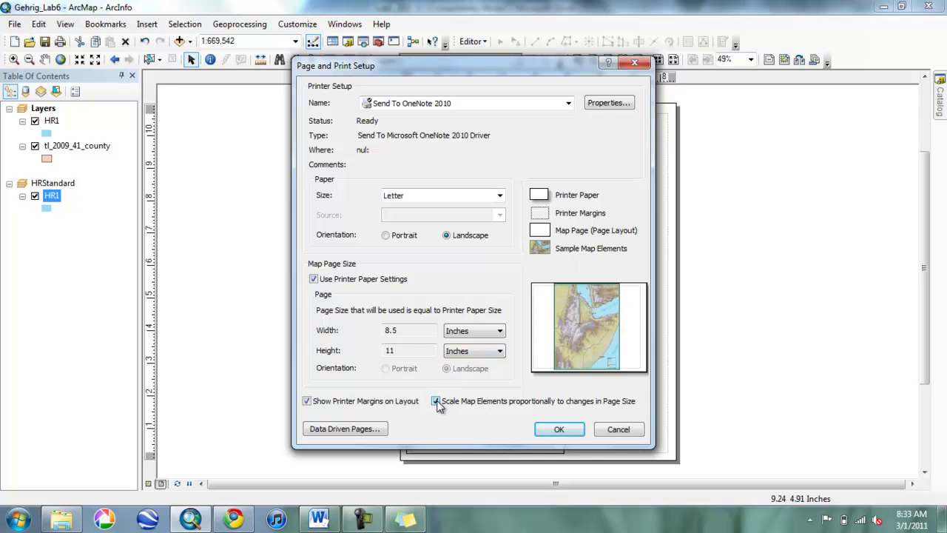
click(557, 430)
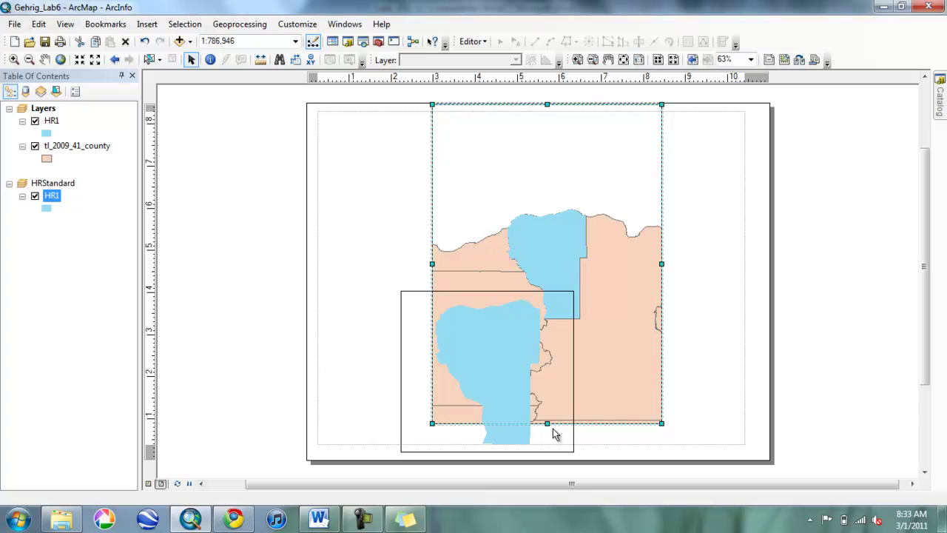
Move the main county map frame right and make the inset frame active
mouse_move(503, 336)
mouse_down()
mouse_move(493, 345)
mouse_move(442, 244)
mouse_move(403, 243)
mouse_move(518, 260)
mouse_move(575, 318)
mouse_up()
drag(480, 391, 425, 268)
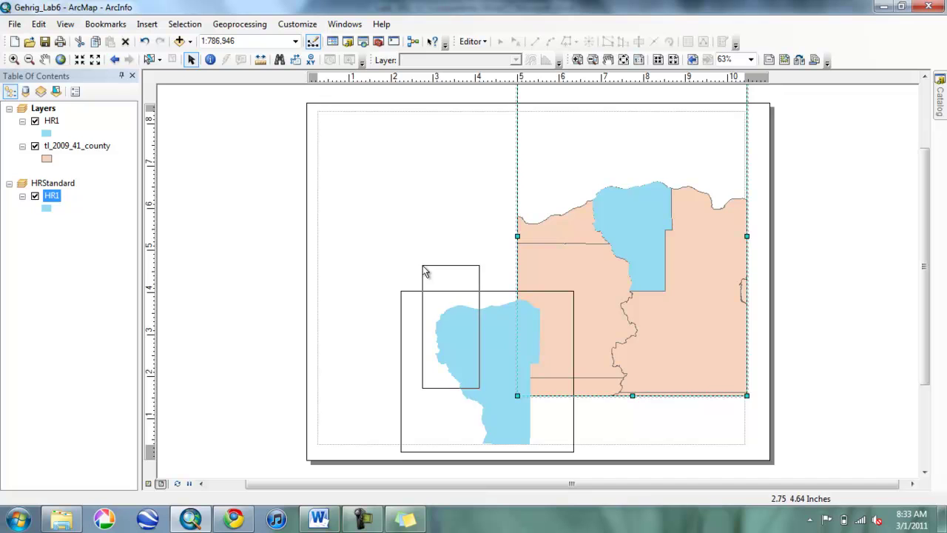
click(444, 313)
click(445, 312)
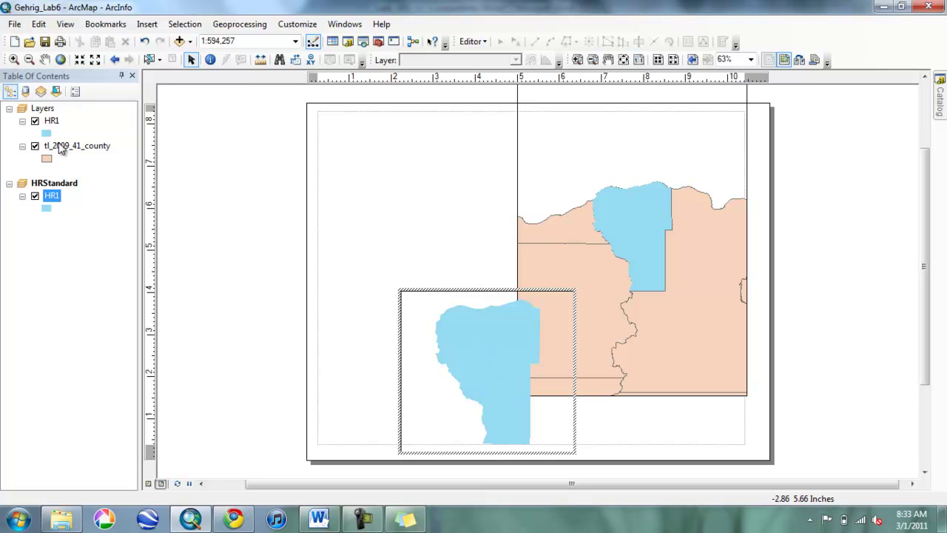
Hide the county layer and move the inset frame to the page's upper left
click(35, 146)
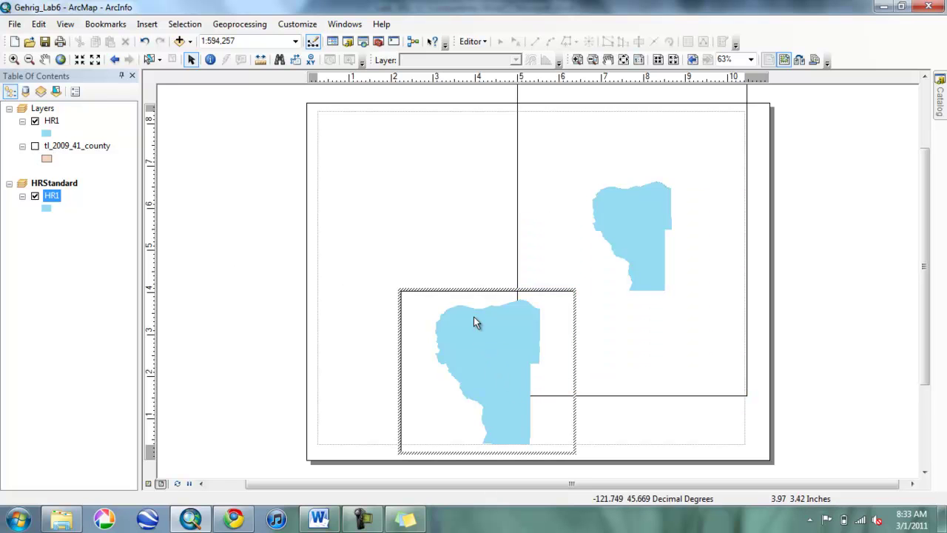
click(450, 257)
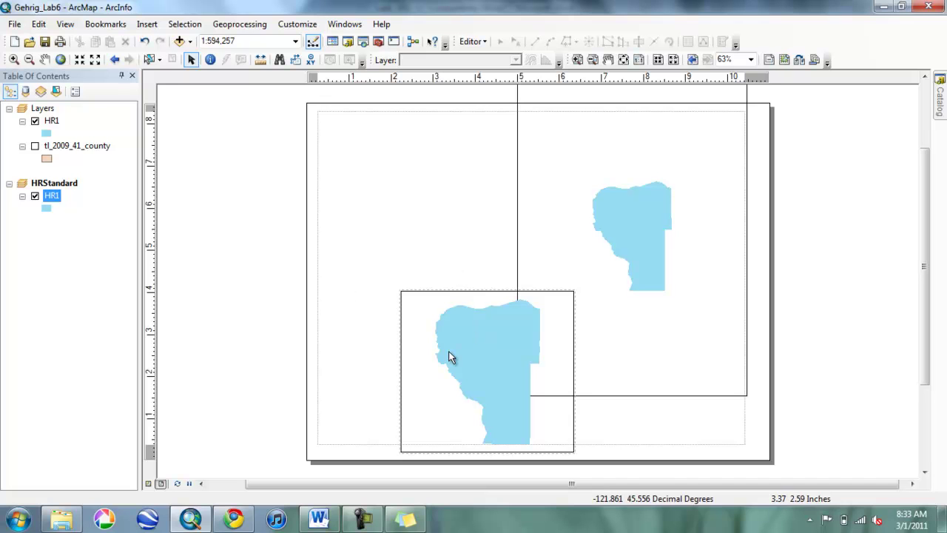
click(507, 362)
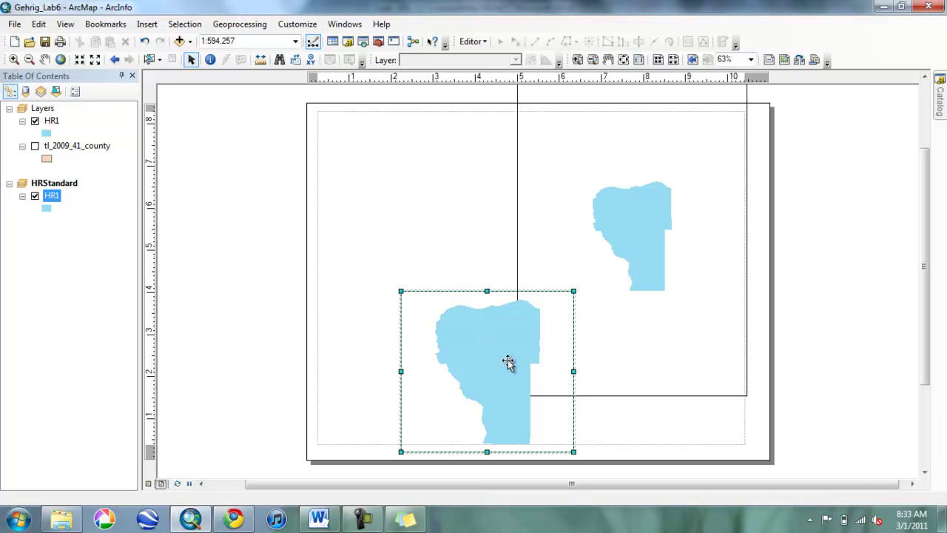
drag(507, 362, 440, 196)
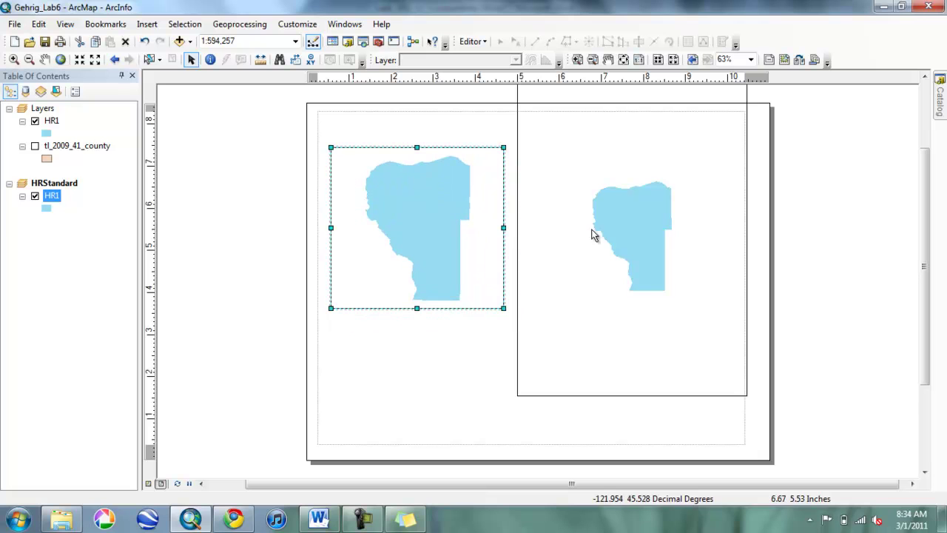
Shrink the right map frame and match its height beside the left frame
click(641, 226)
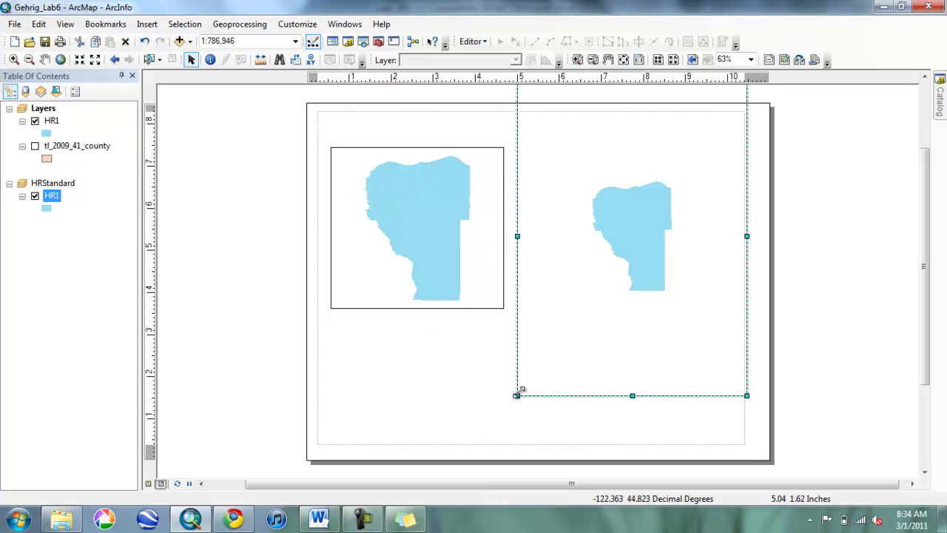
drag(516, 394, 557, 270)
drag(661, 165, 627, 207)
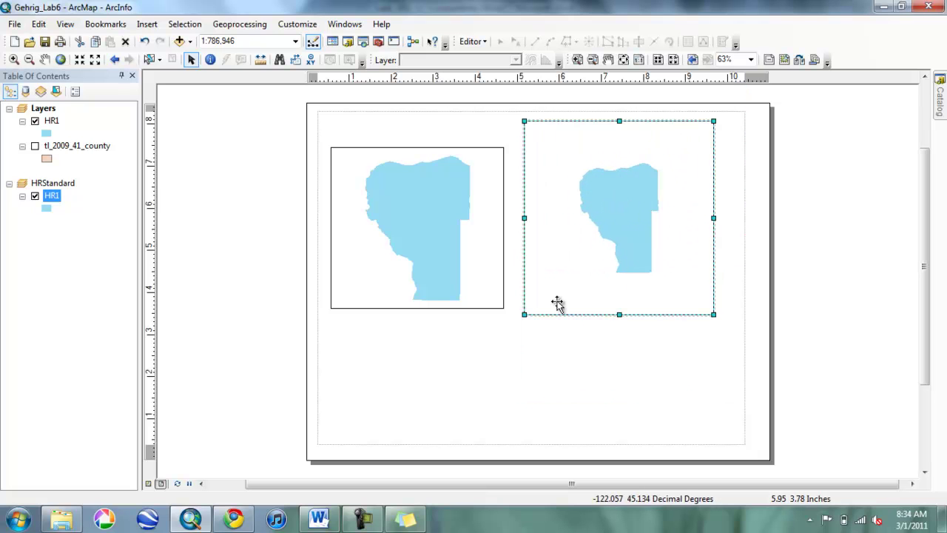
drag(524, 315, 545, 291)
drag(612, 224, 576, 253)
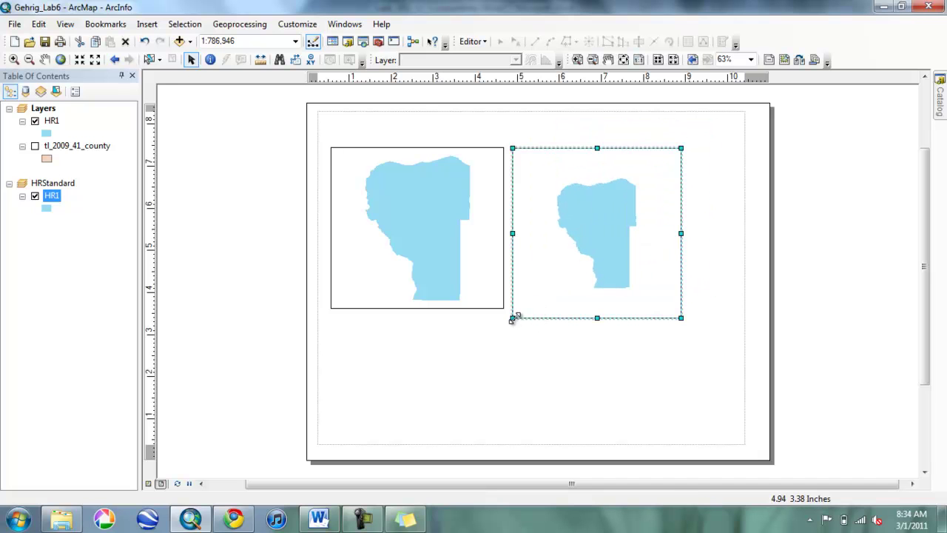
drag(513, 318, 516, 308)
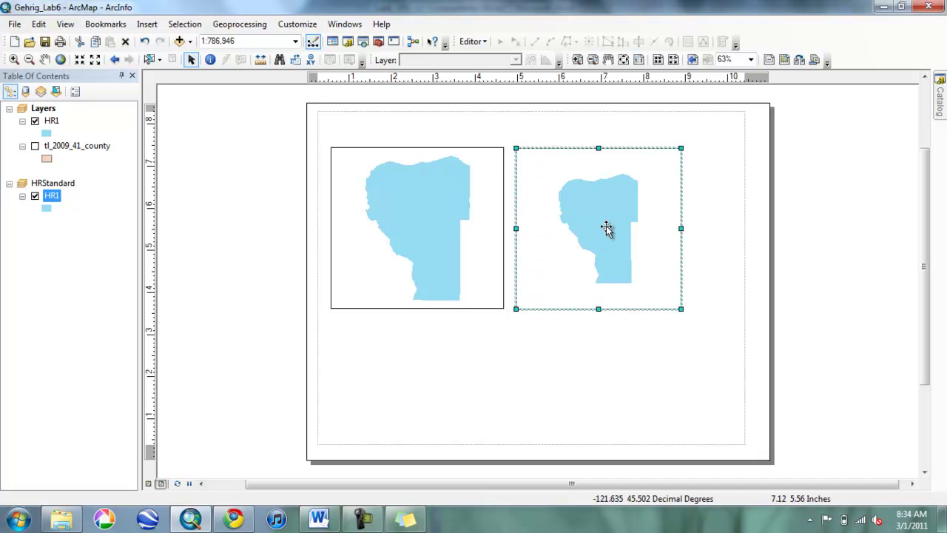
Widen the second county frame and line it up beside the first
drag(606, 228, 422, 393)
click(496, 388)
drag(500, 388, 508, 393)
drag(400, 377, 600, 199)
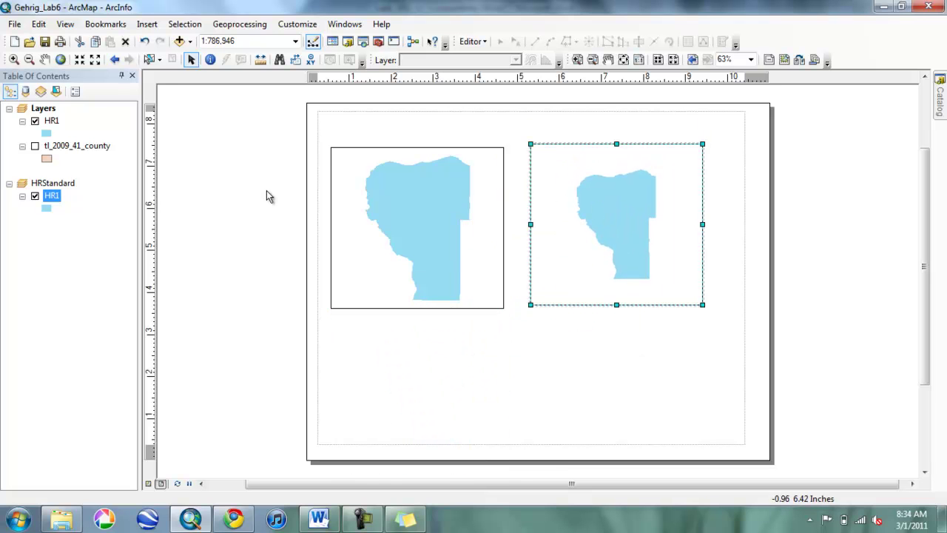
Zoom the right-hand frame to the HR1 layer (about 1:590,229), then check both county frames
right_click(53, 126)
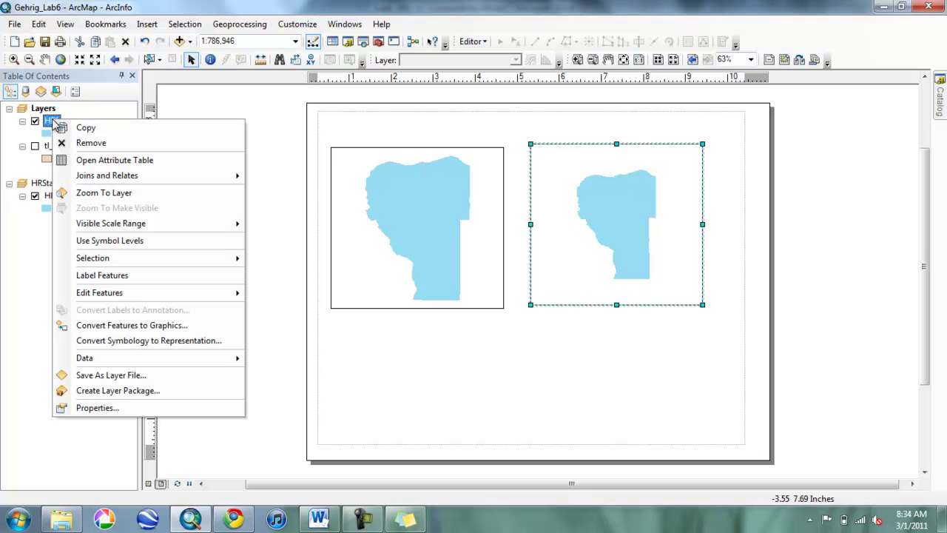
click(80, 193)
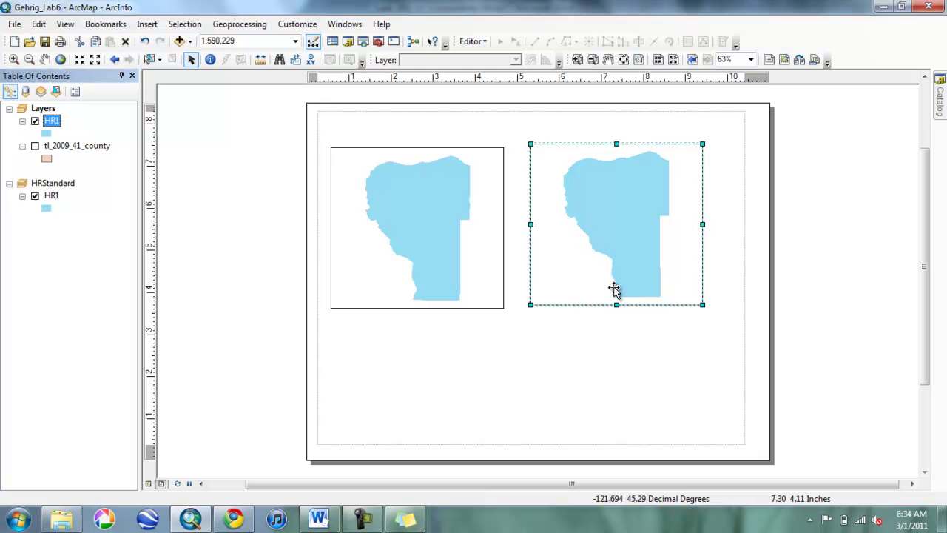
click(421, 211)
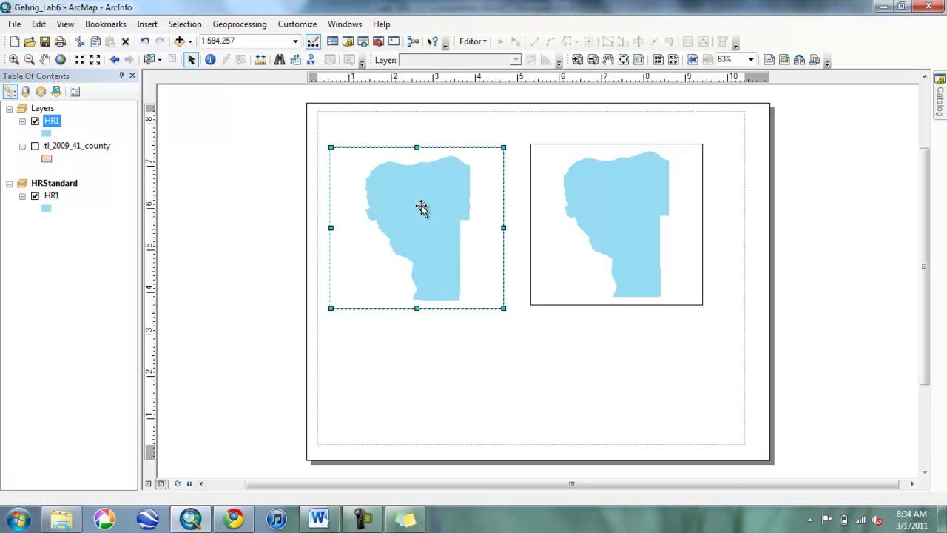
click(620, 210)
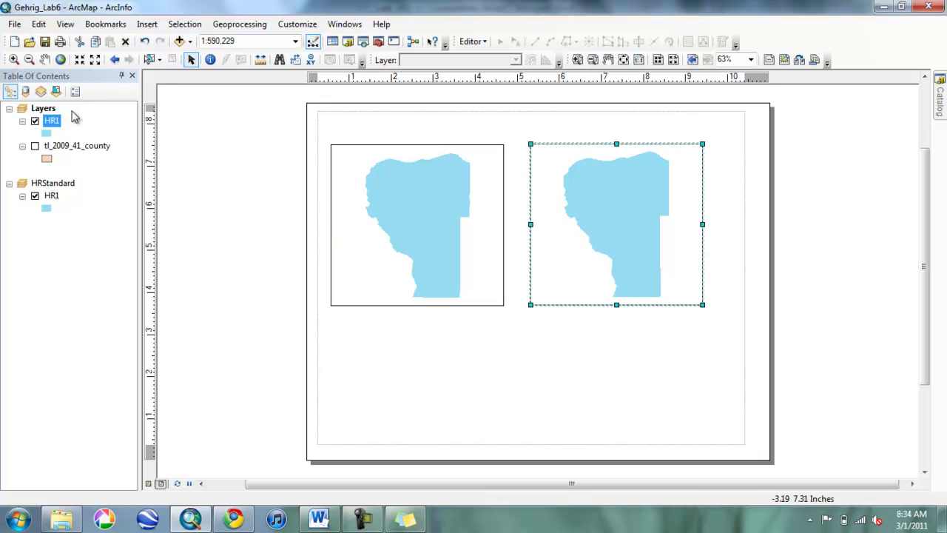
click(101, 40)
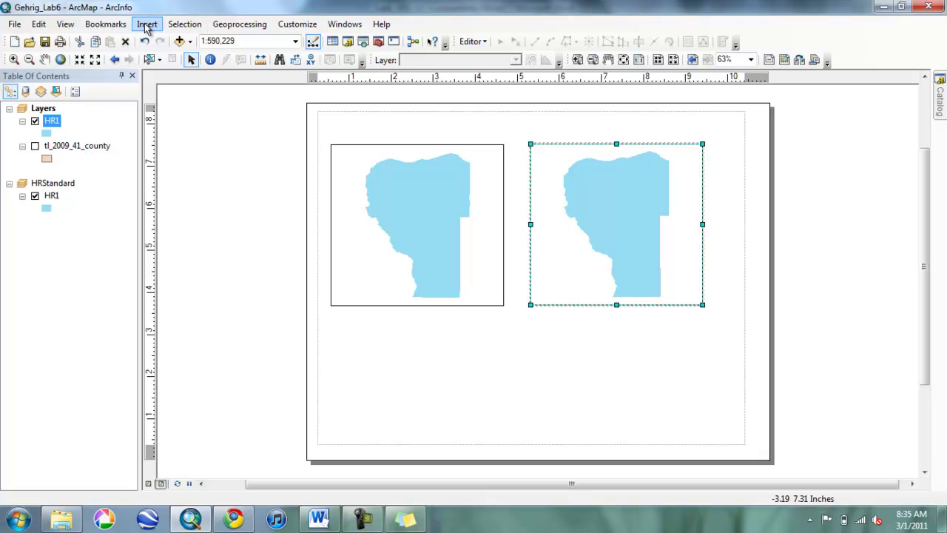
In Data View, insert a new data frame and rename it OR
click(148, 484)
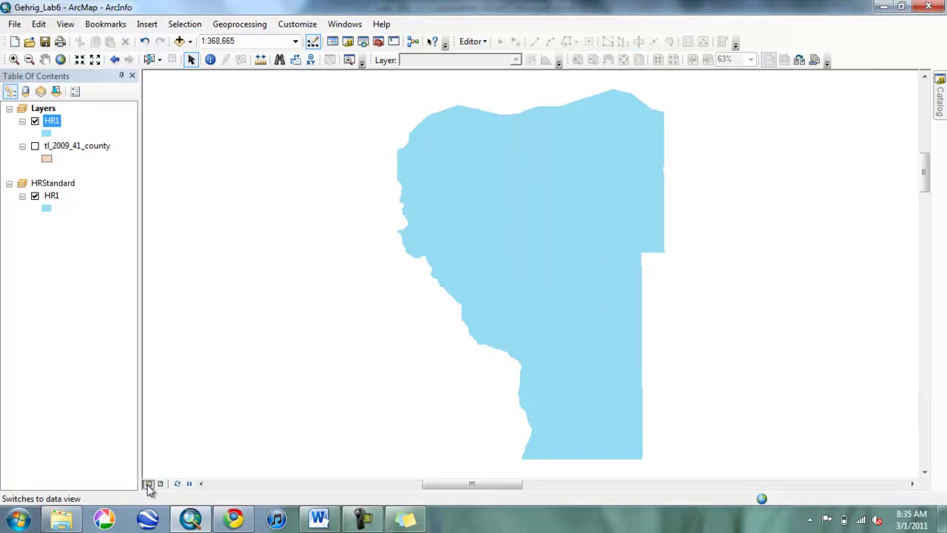
click(147, 23)
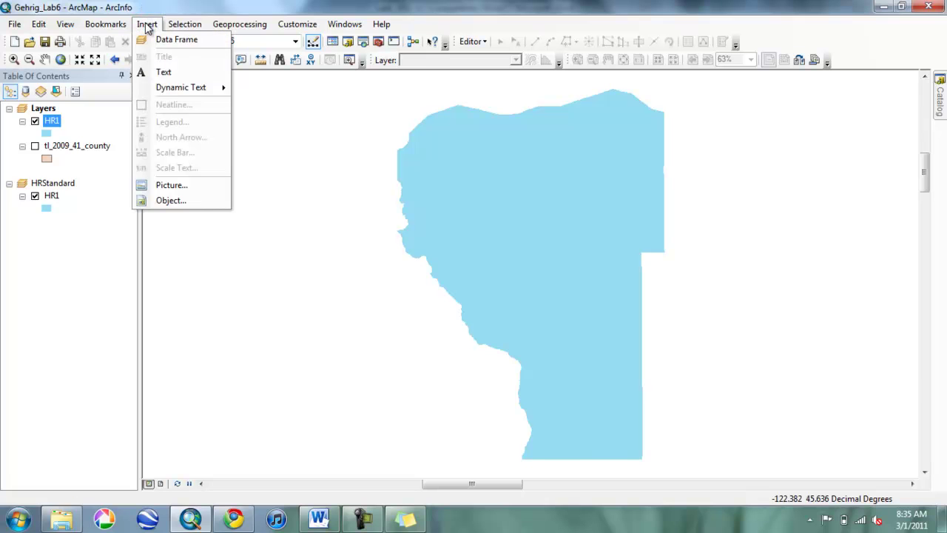
click(157, 38)
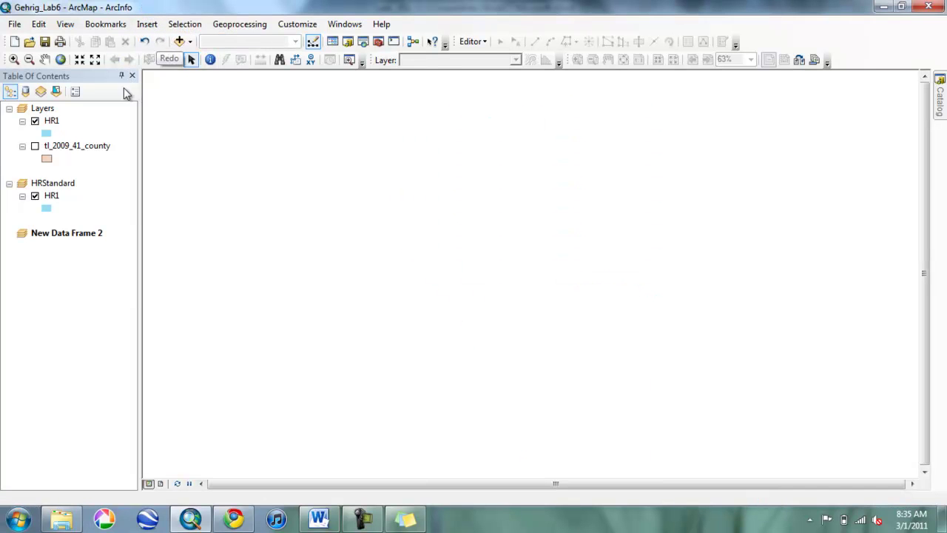
click(44, 234)
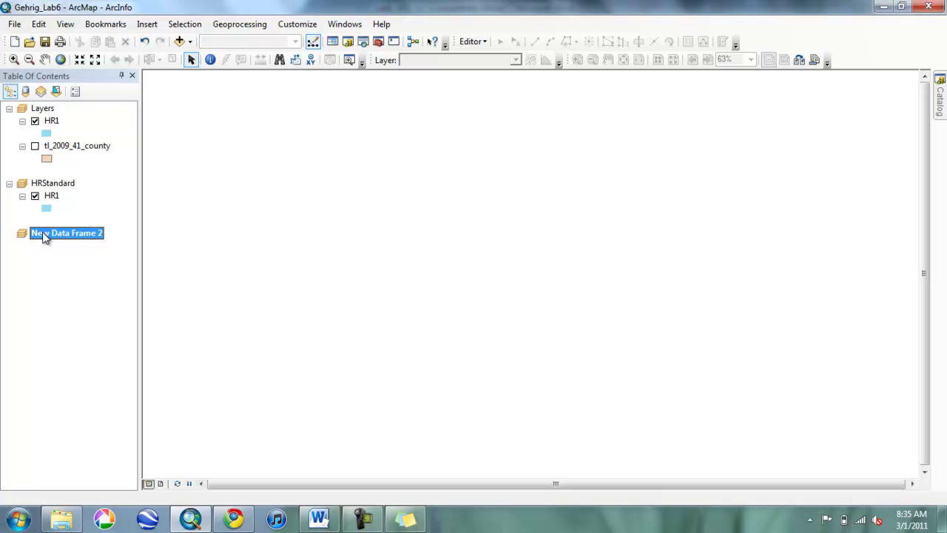
click(44, 234)
text(OR)
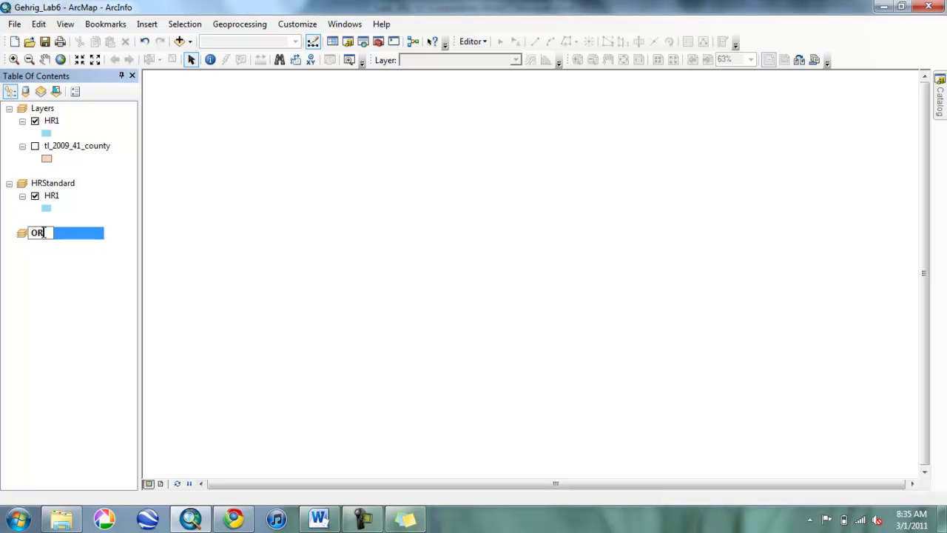
key(Return)
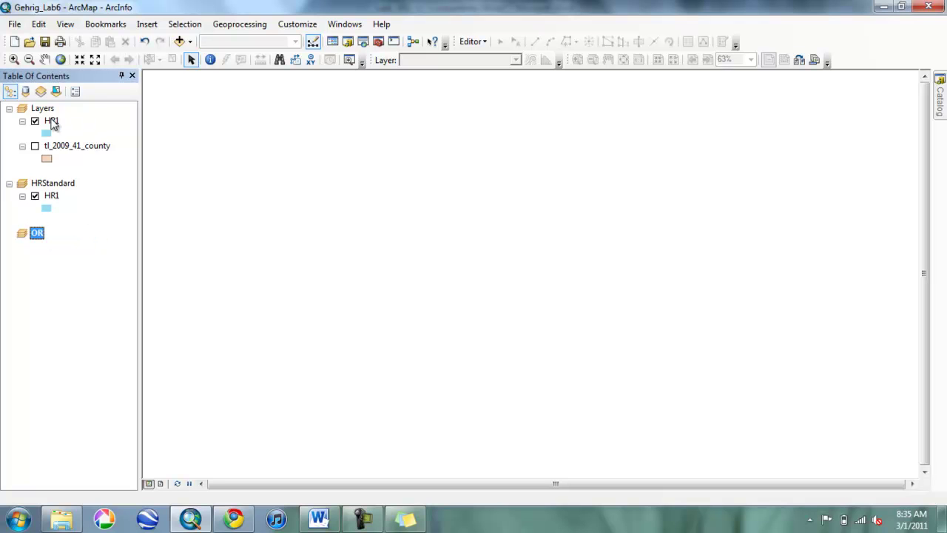
Copy tl_2009_41_county and HR1 into OR, turn on counties, and put HR1 on top
click(52, 123)
drag(63, 149, 50, 255)
drag(51, 122, 49, 256)
click(35, 246)
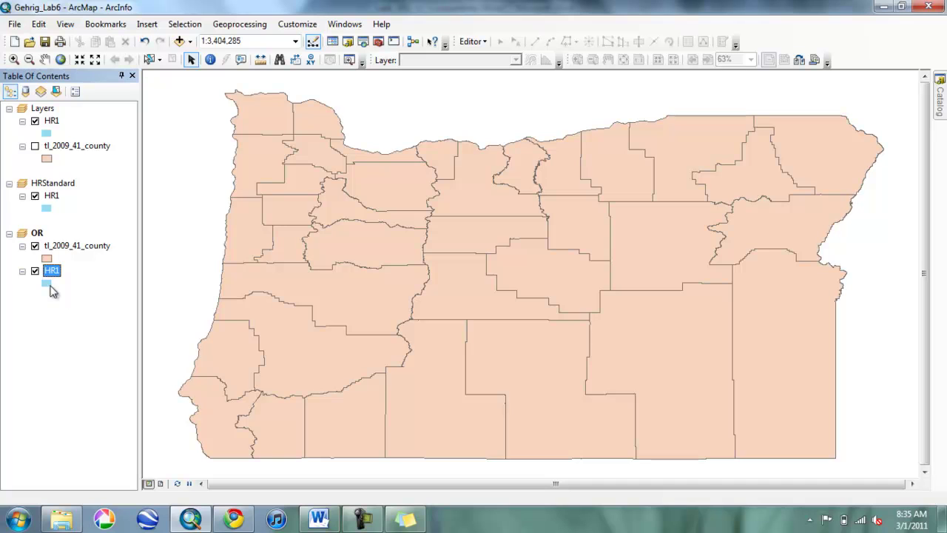
drag(47, 272, 47, 241)
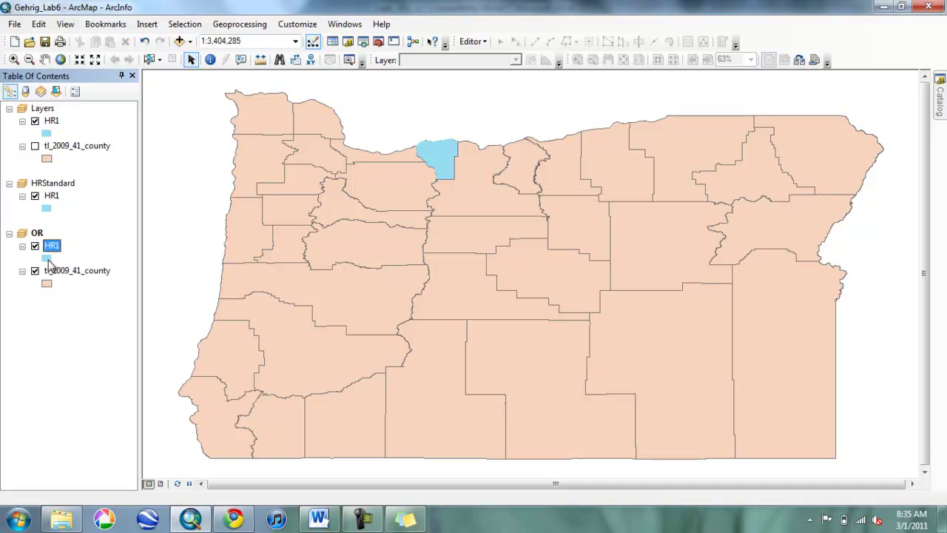
Set the OR frame's coordinate system to NAD 1983 (CORS96) Oregon Statewide Lambert (Intl Feet) and accept the warning
right_click(36, 233)
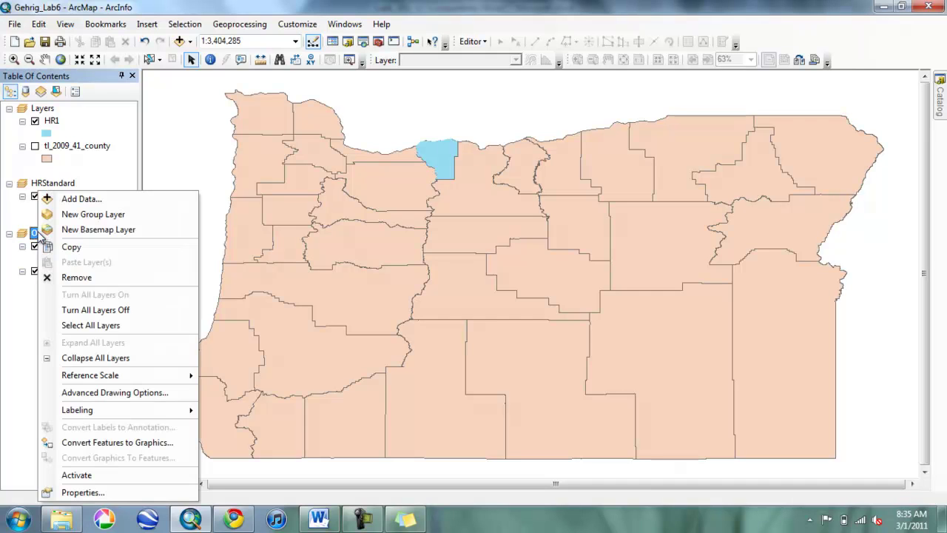
click(101, 497)
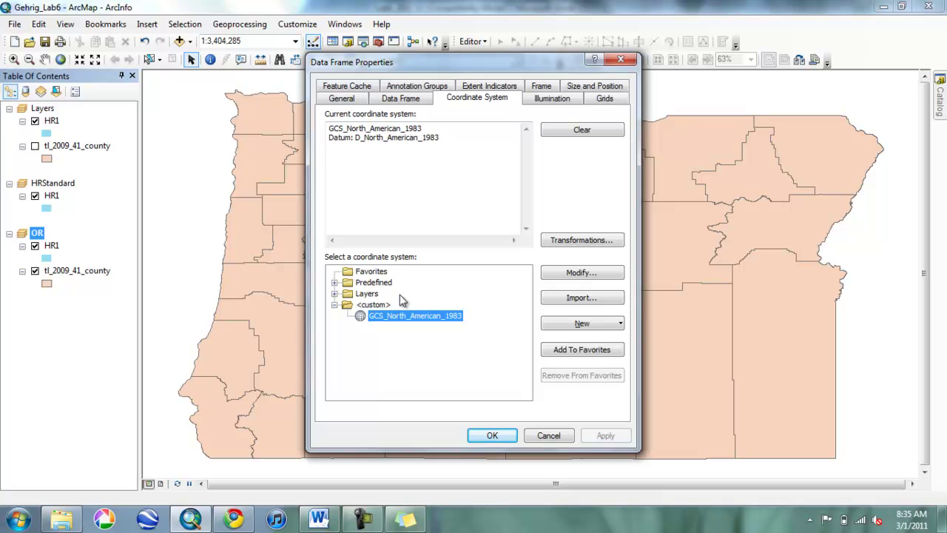
click(334, 282)
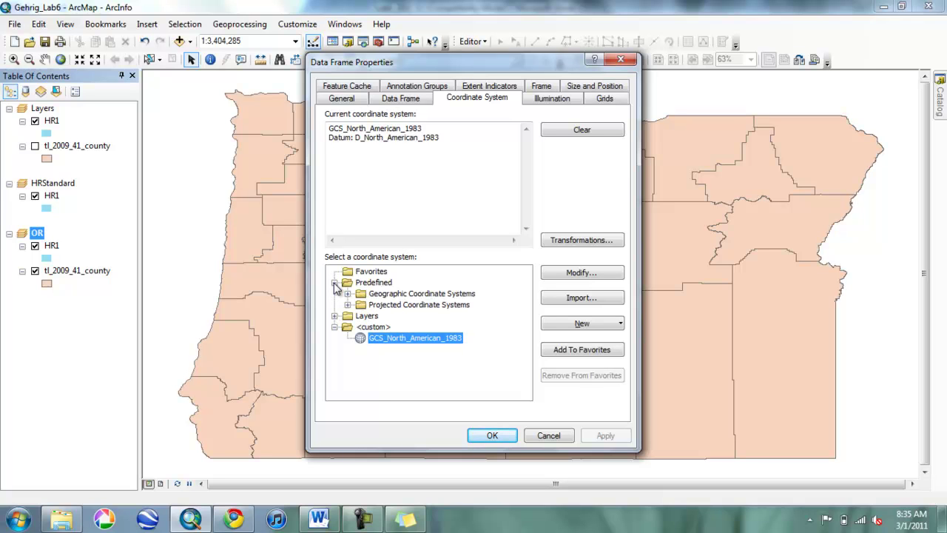
click(348, 305)
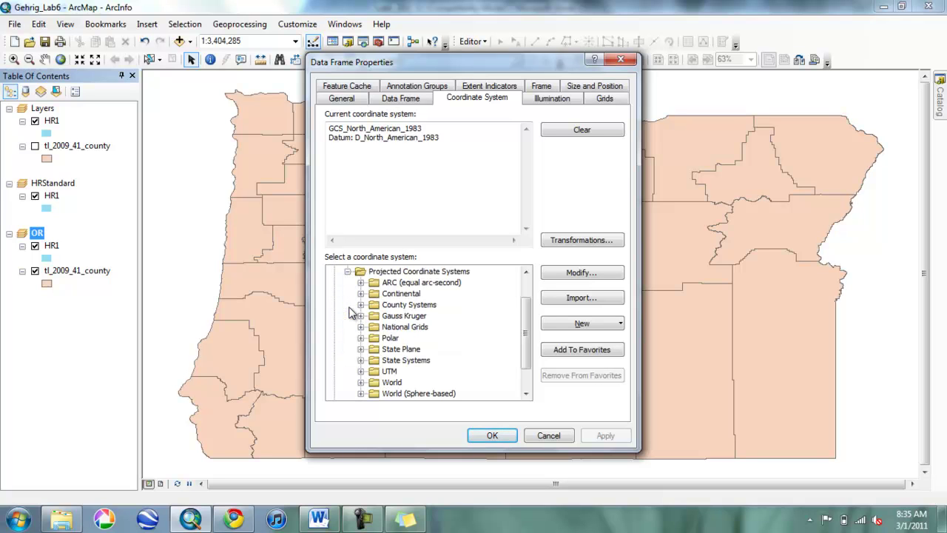
click(361, 349)
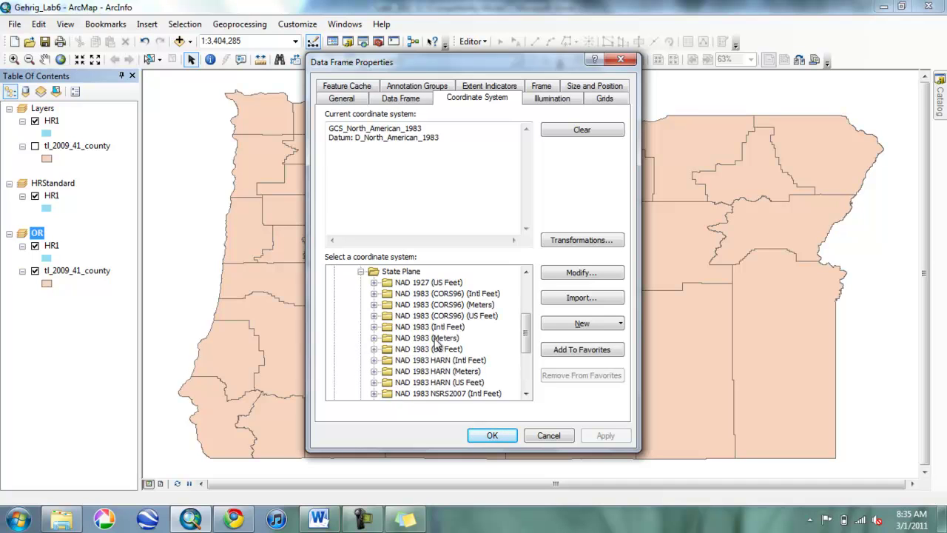
scroll(442, 345, down, 3)
scroll(442, 345, up, 7)
scroll(442, 346, down, 7)
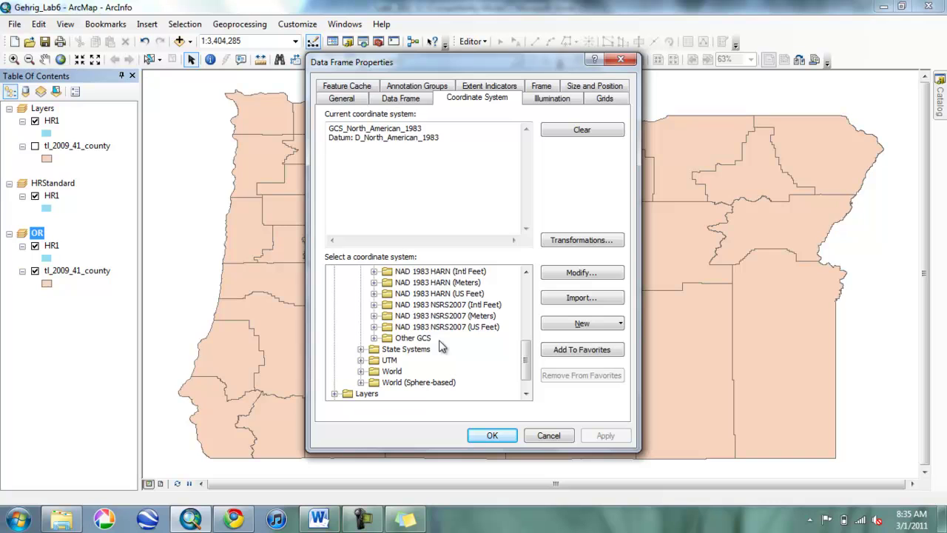
click(362, 350)
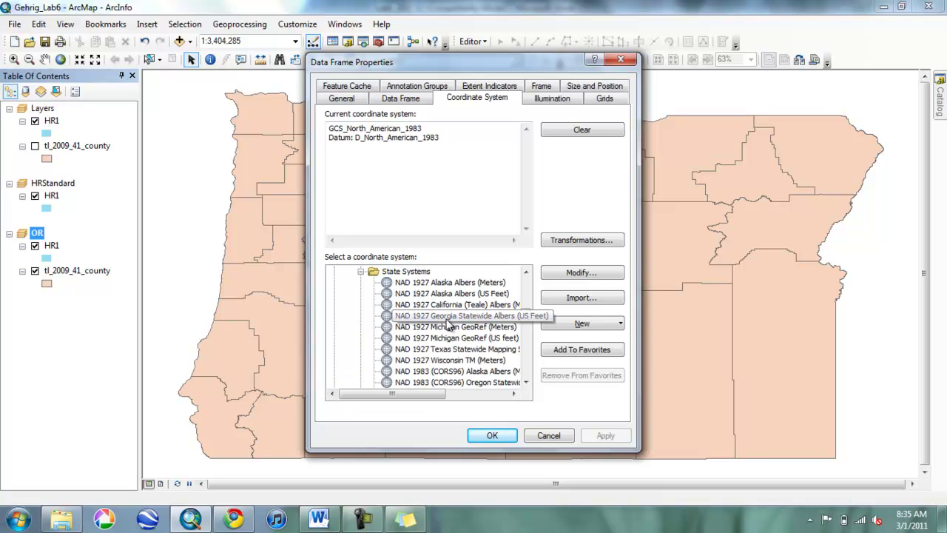
click(476, 383)
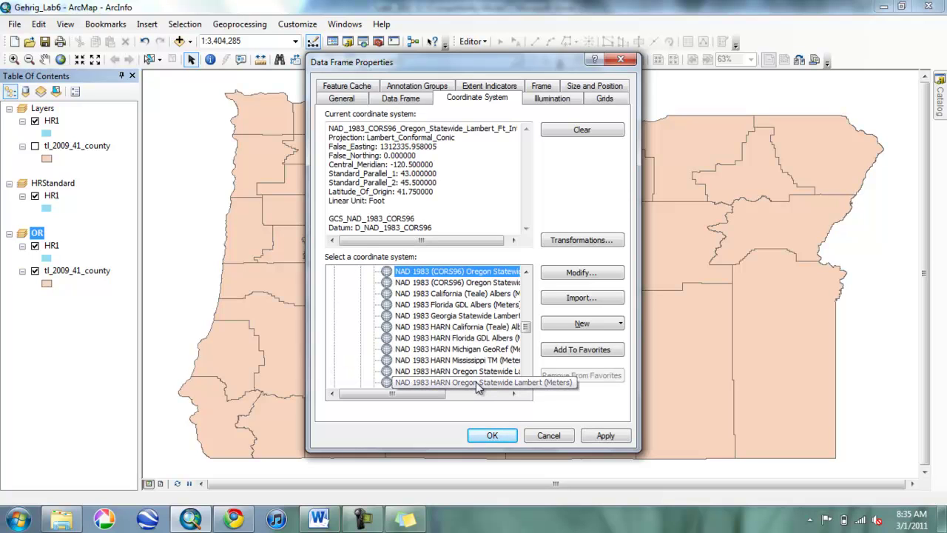
click(491, 436)
click(433, 347)
drag(237, 229, 220, 269)
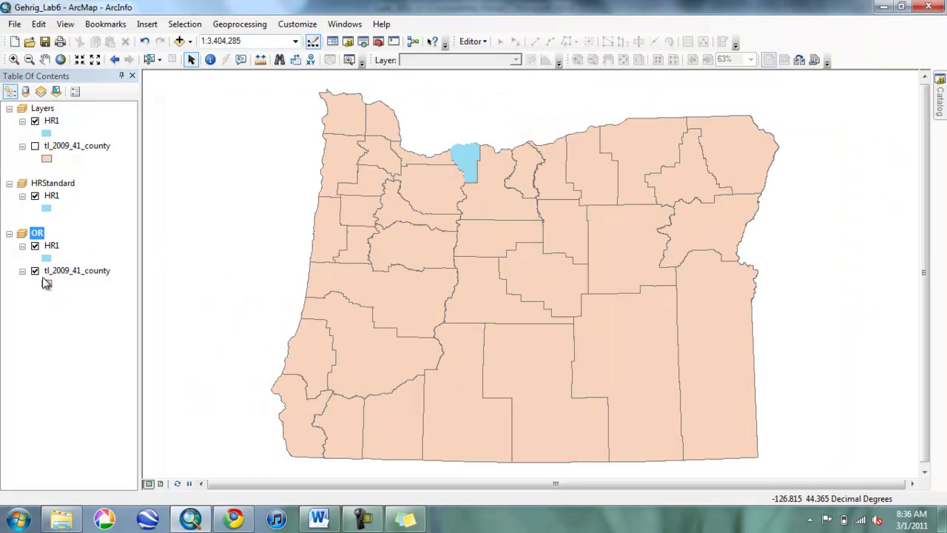
Give tl_2009_41_county the Hollow symbol and fill HR1 with Green in the OR frame
click(45, 284)
double_click(331, 234)
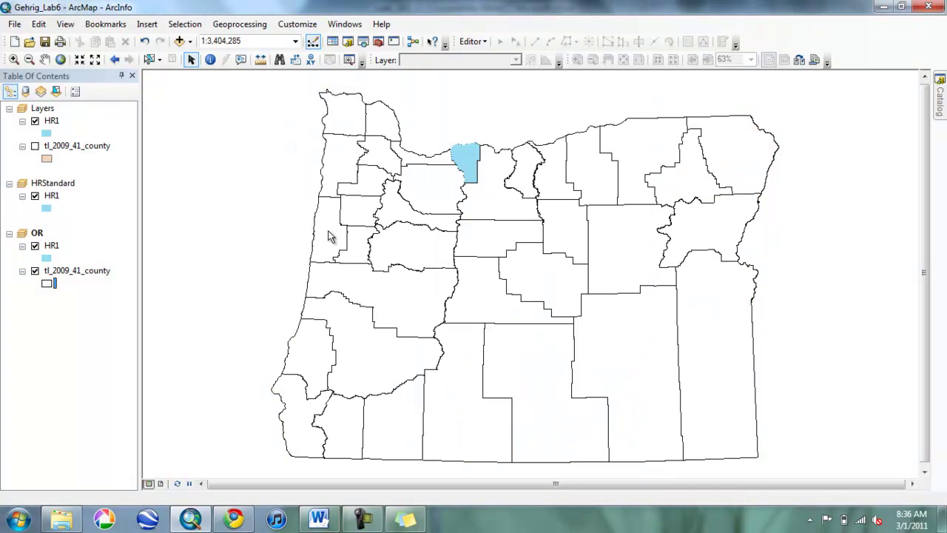
click(48, 258)
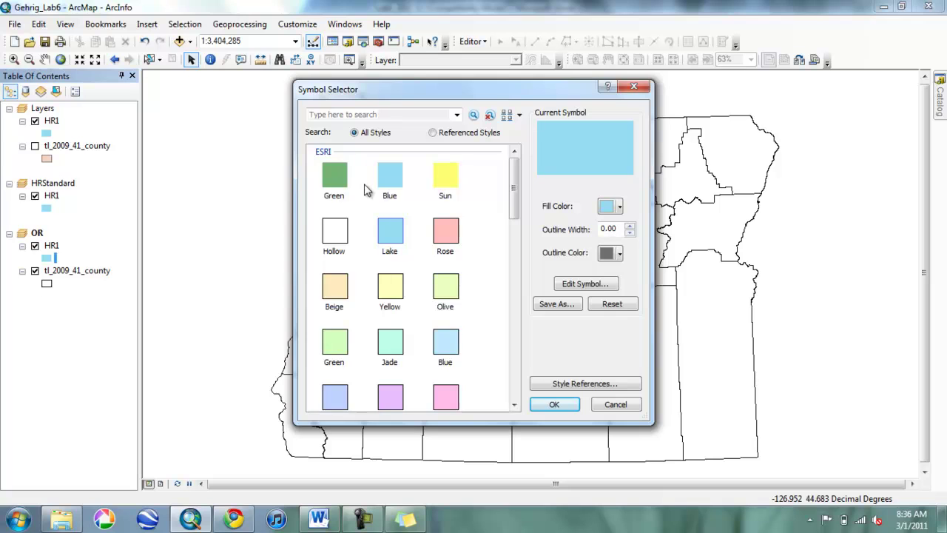
double_click(334, 180)
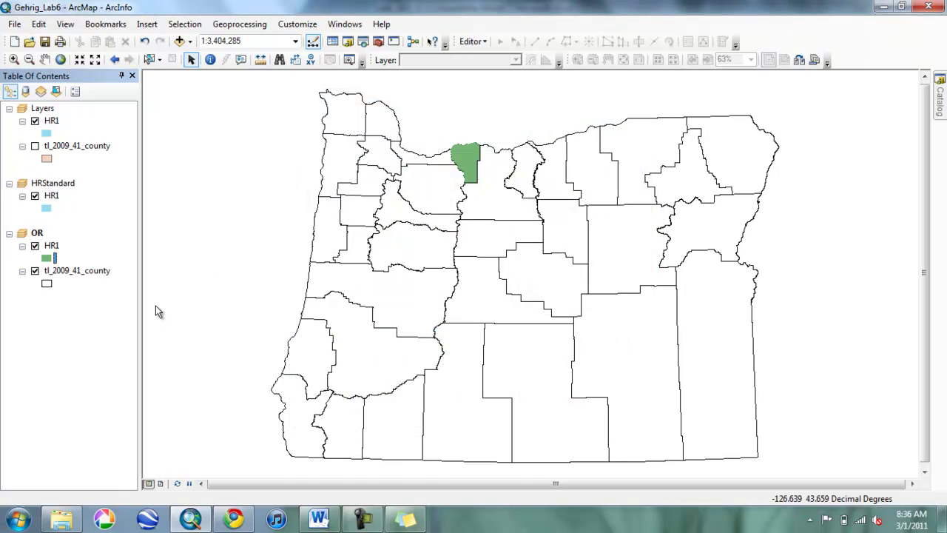
Back in Layout View, move the Oregon locator frame below the two Hood River frames
click(162, 484)
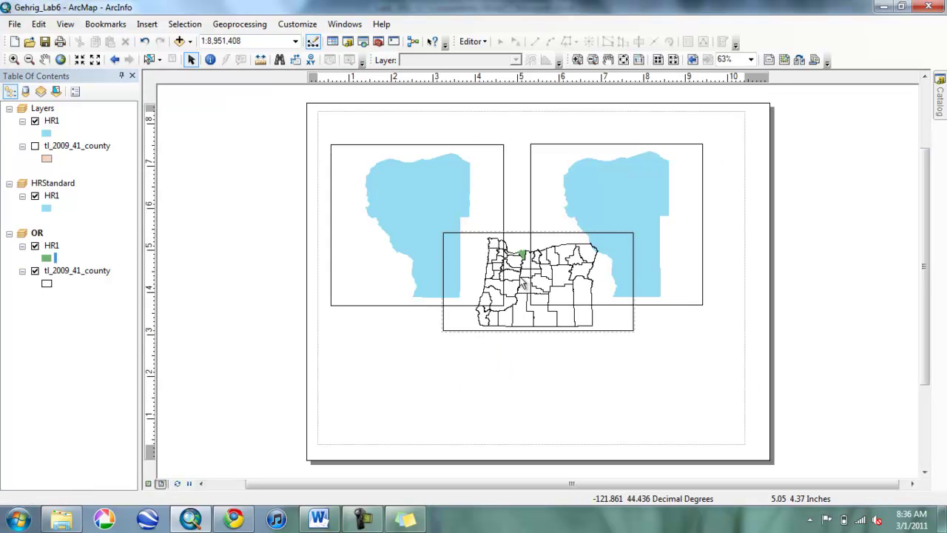
click(547, 288)
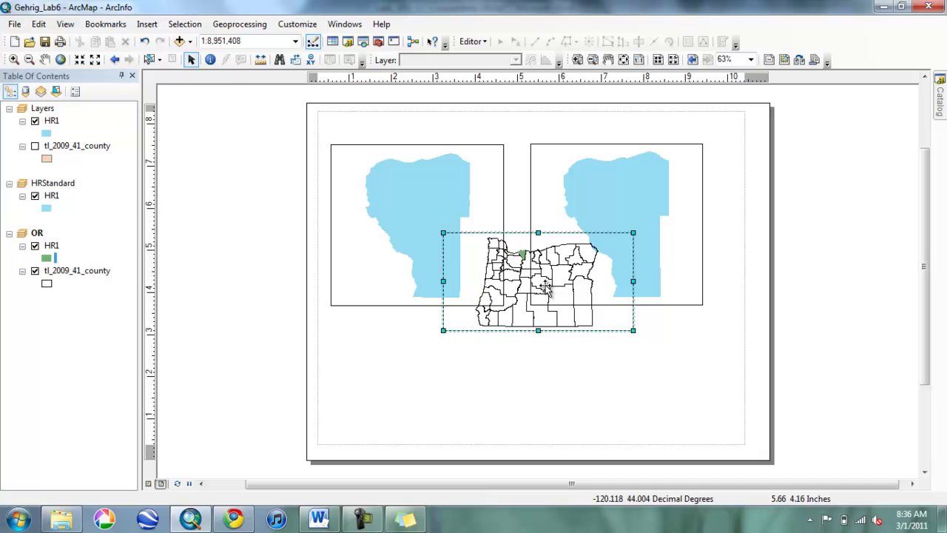
mouse_move(545, 287)
mouse_down()
mouse_move(478, 363)
mouse_move(420, 392)
mouse_up()
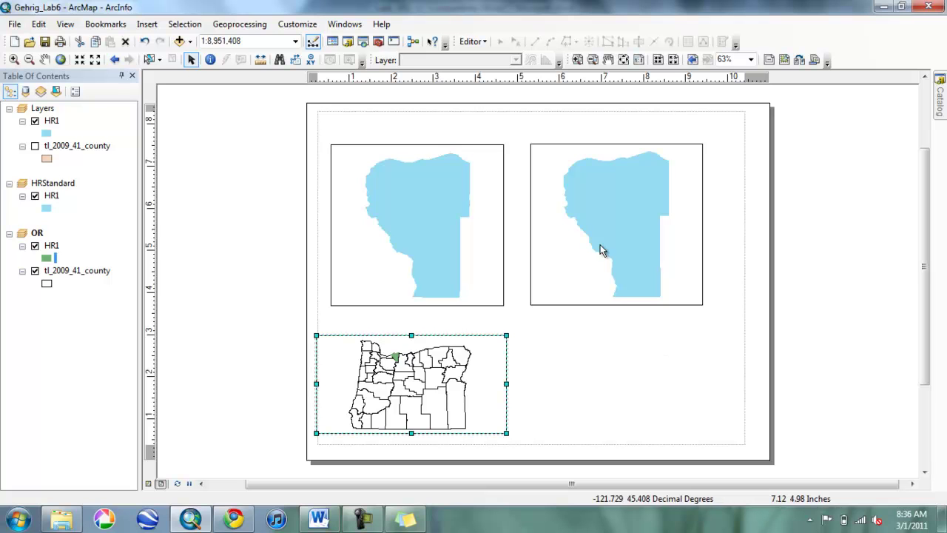
click(594, 306)
click(589, 302)
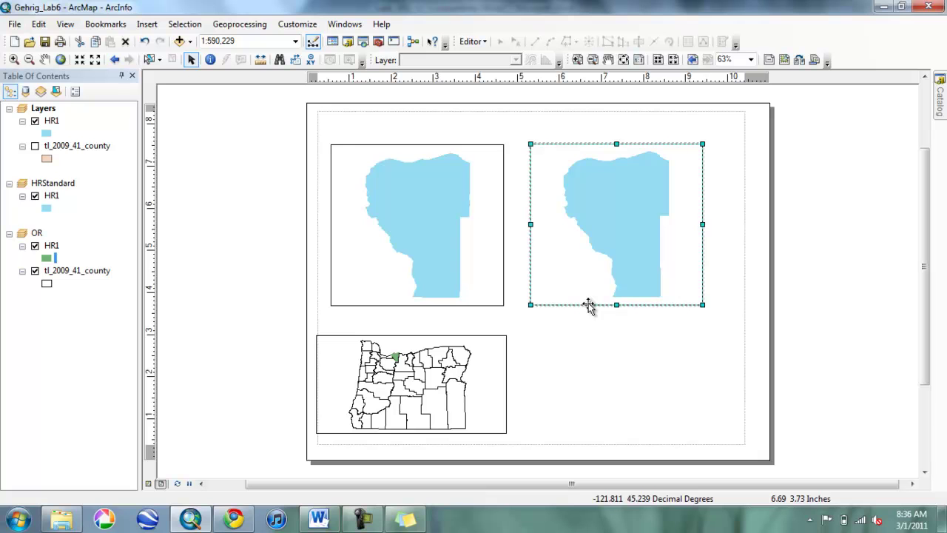
Set the right-hand Hood River frame's border to <None>
right_click(588, 303)
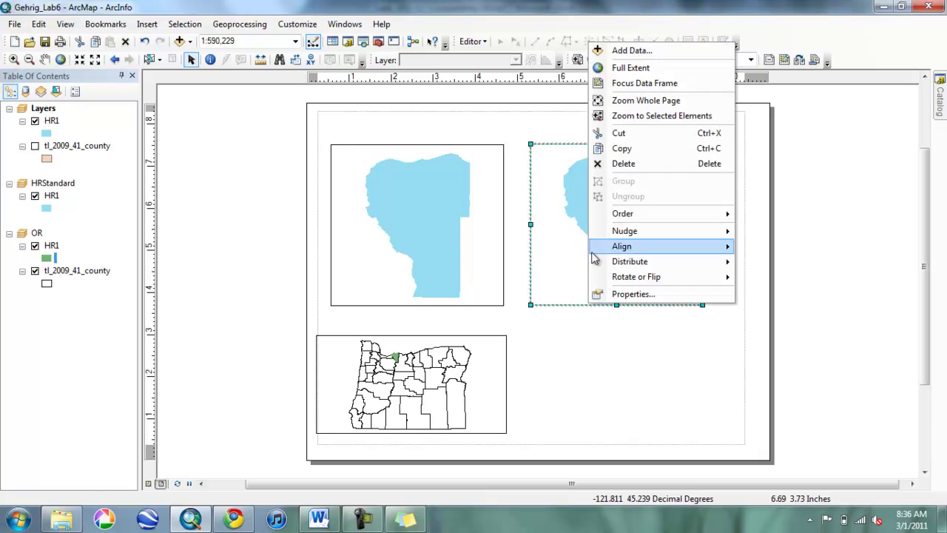
click(628, 294)
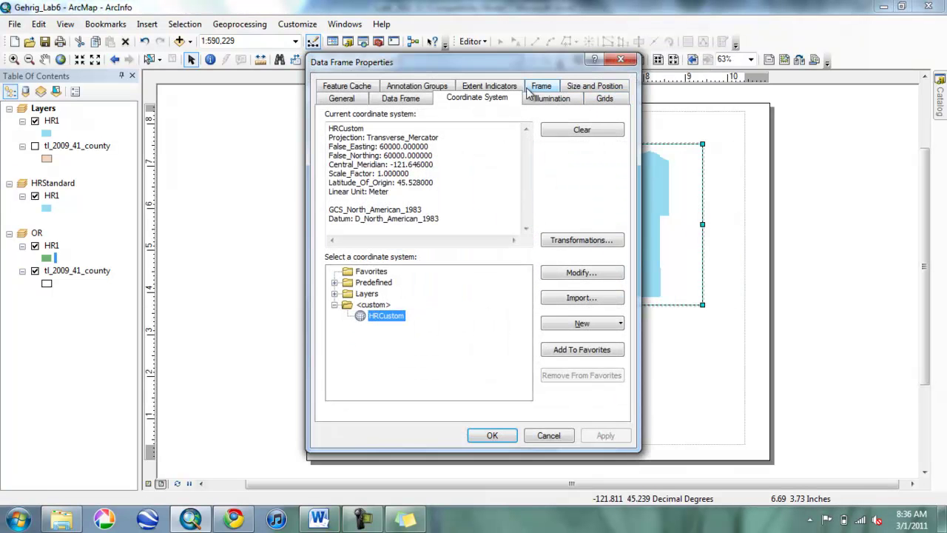
click(542, 87)
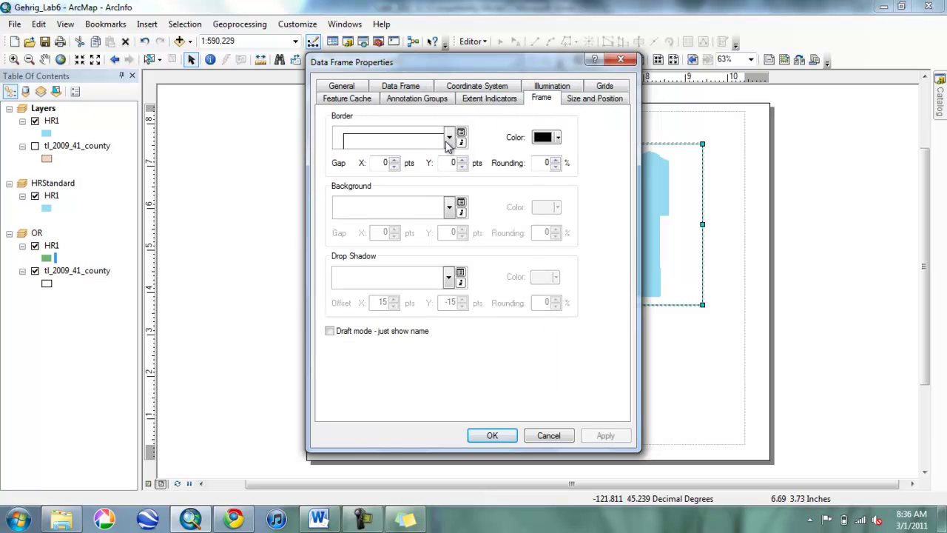
click(447, 141)
scroll(518, 172, up, 2)
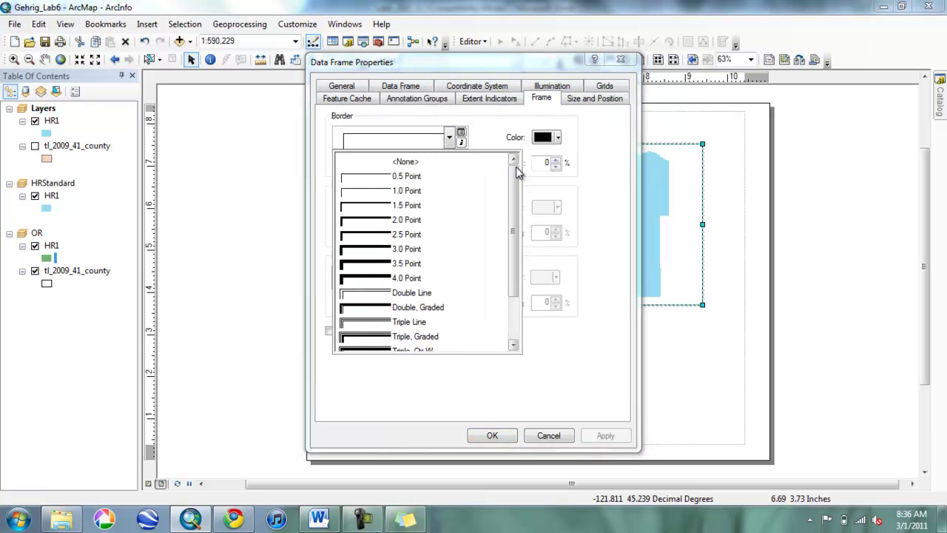
click(424, 163)
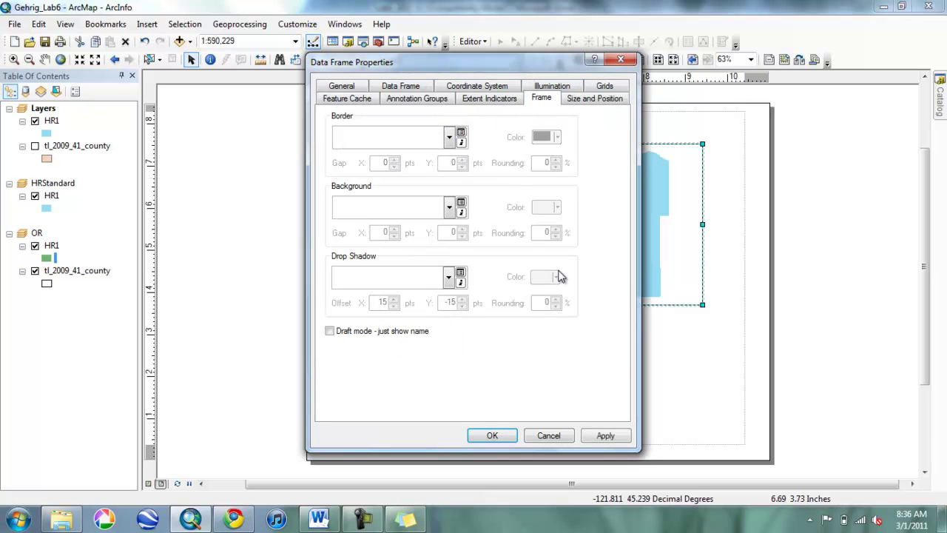
click(488, 436)
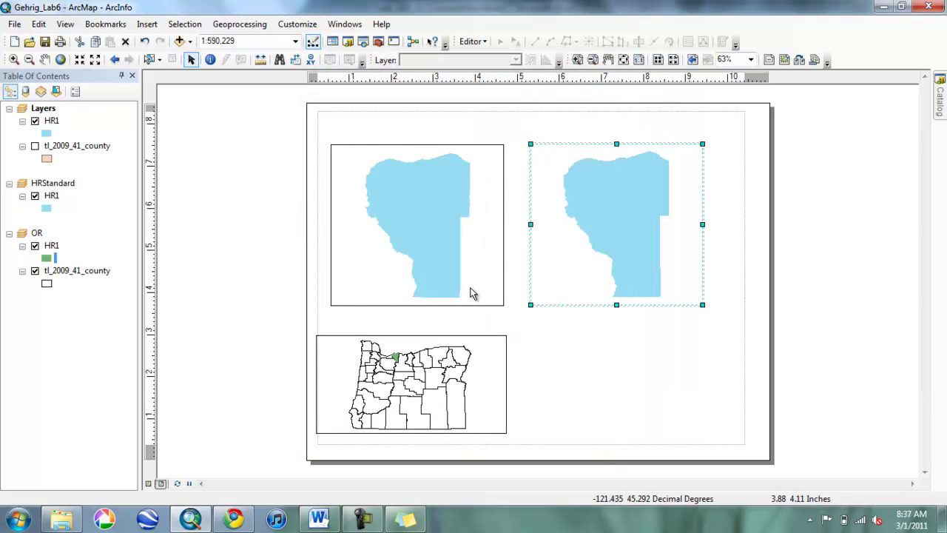
Set the left-hand Hood River frame's border to <None>
click(474, 296)
right_click(474, 306)
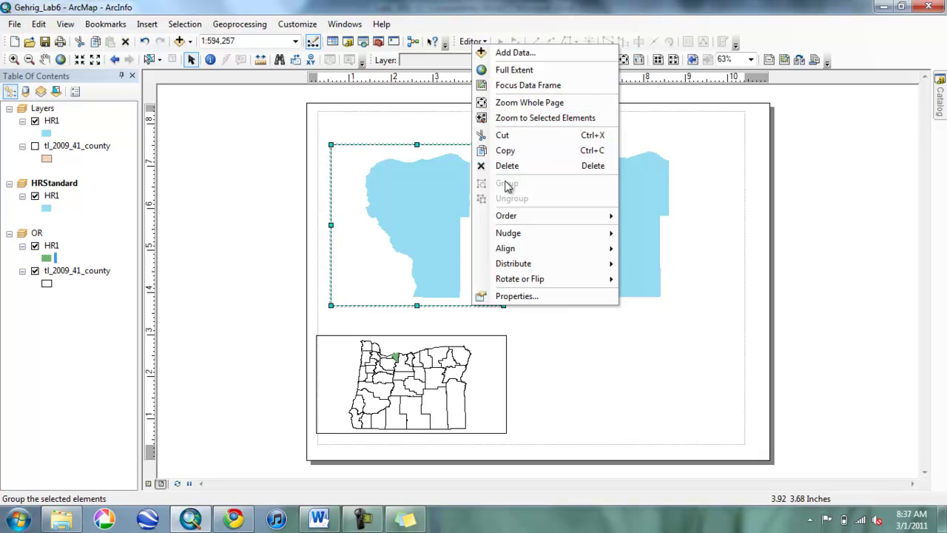
click(516, 301)
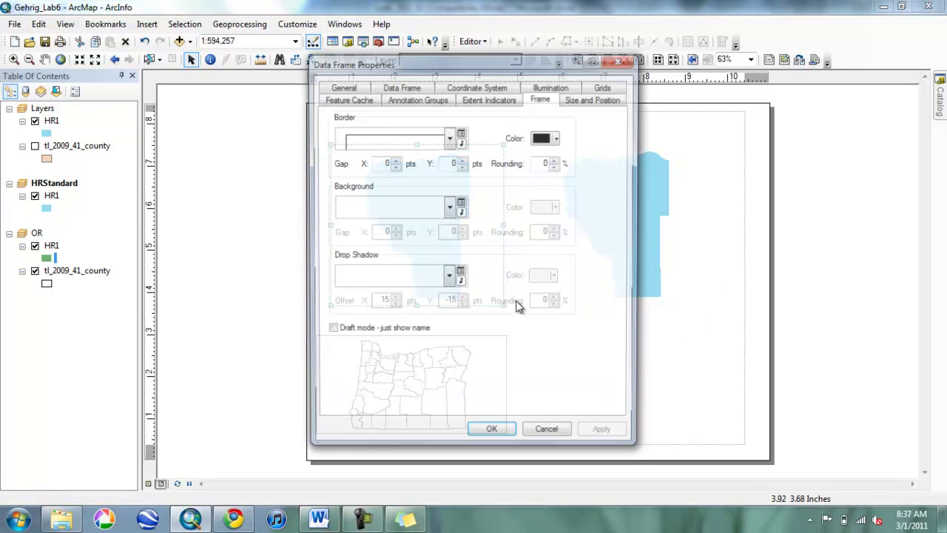
click(449, 139)
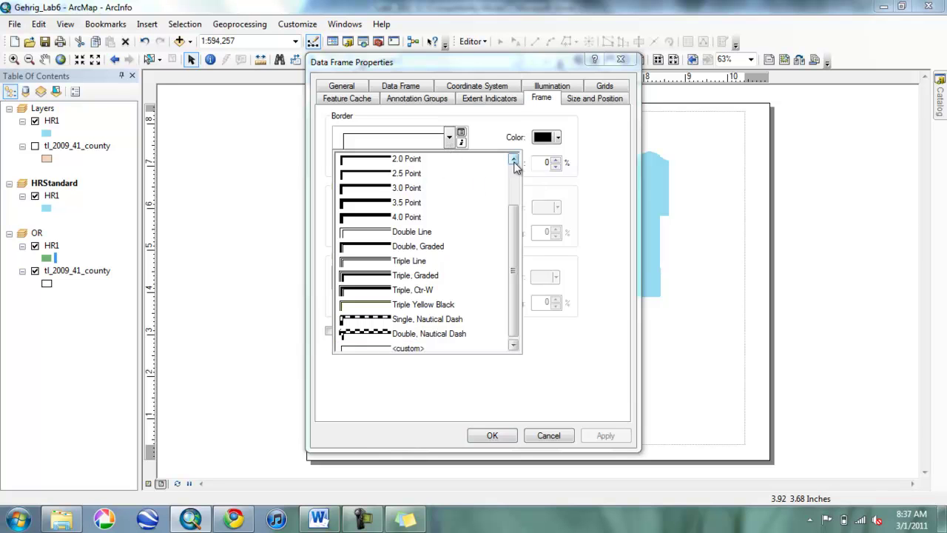
click(514, 160)
click(402, 163)
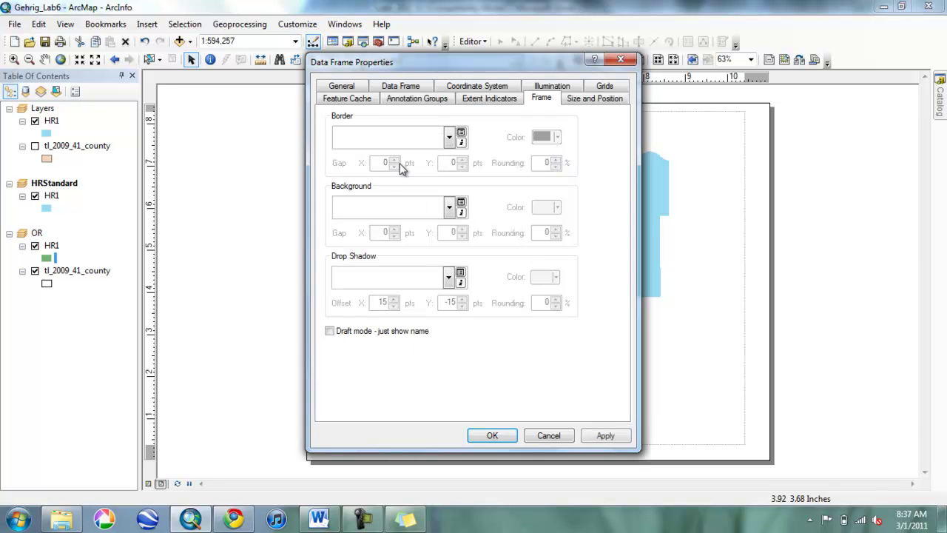
click(490, 436)
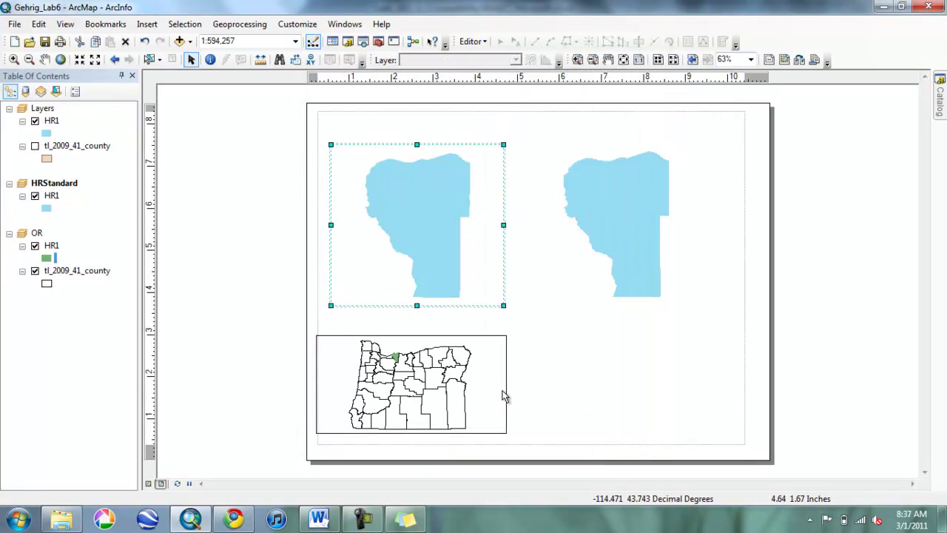
Set the Oregon locator frame's border to <None> and clear the selection
click(504, 412)
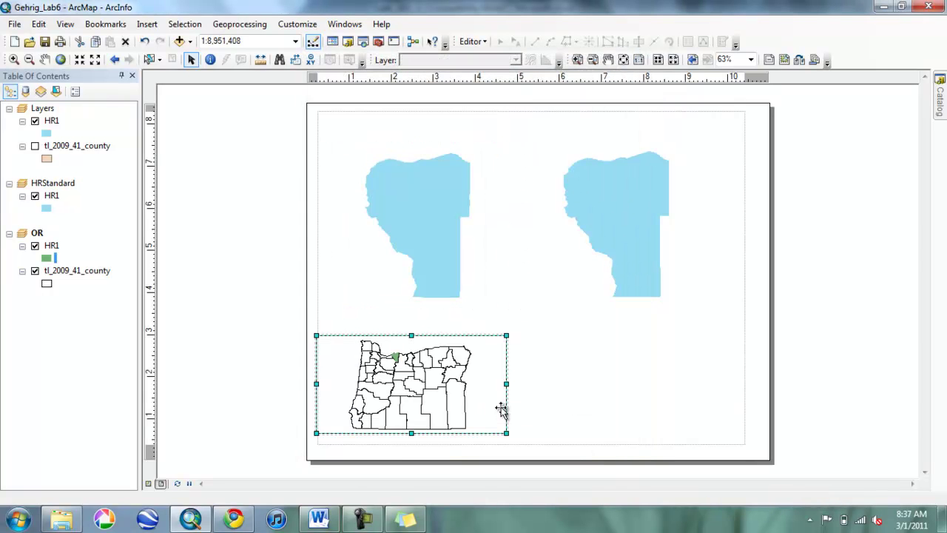
right_click(507, 363)
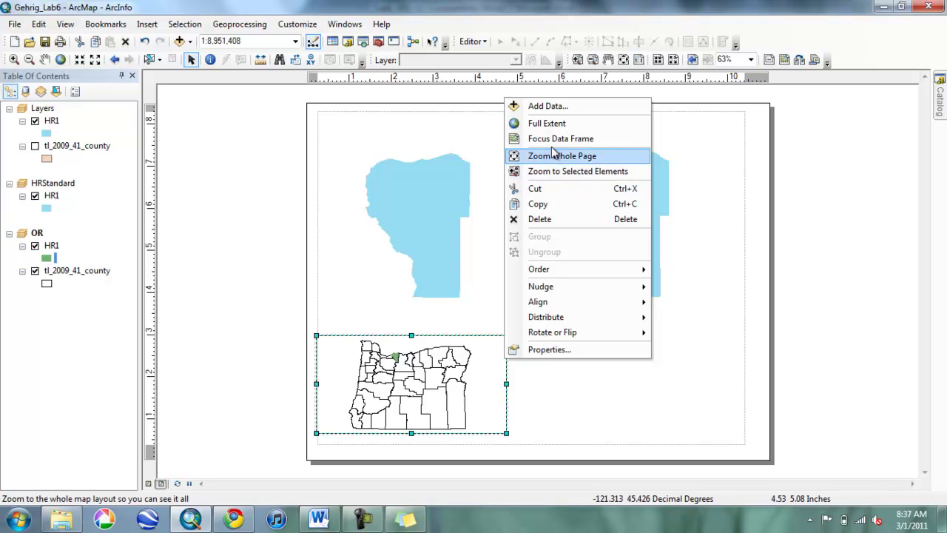
click(555, 351)
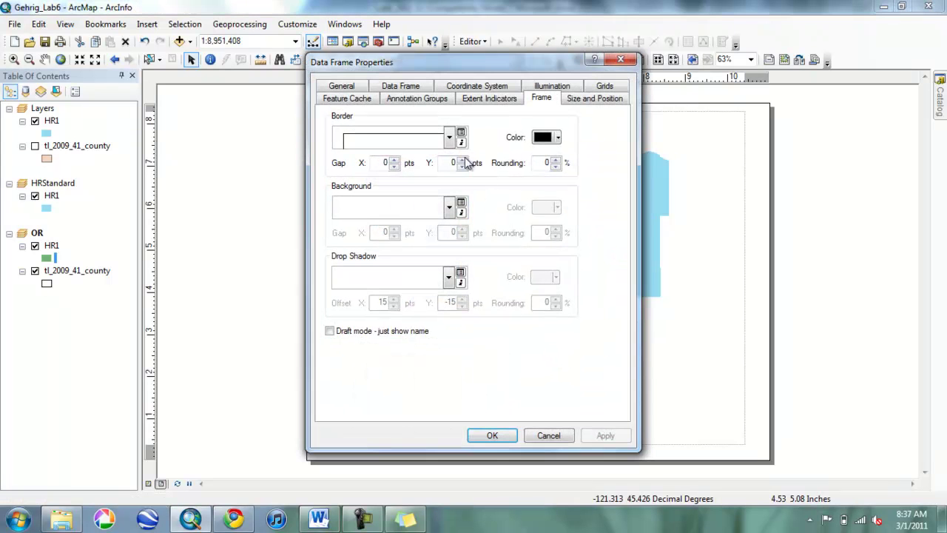
click(449, 139)
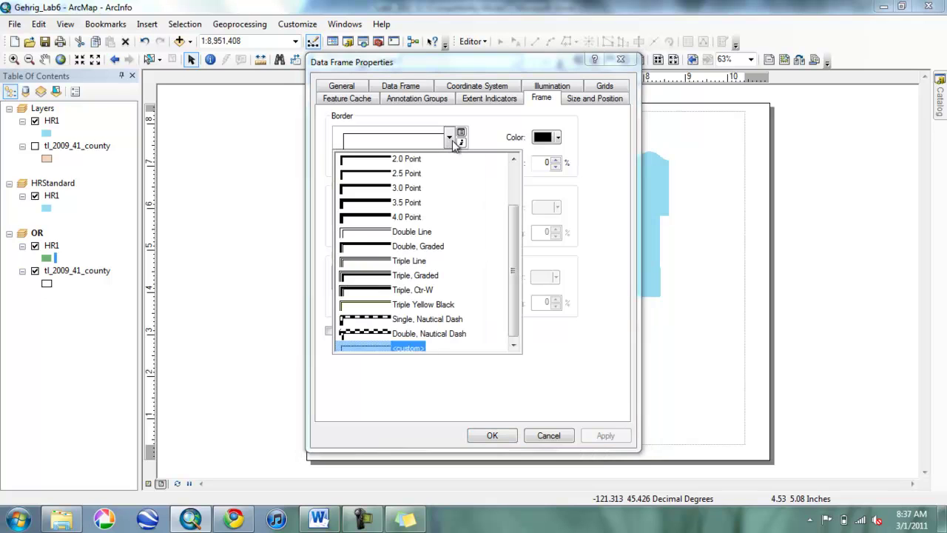
click(515, 162)
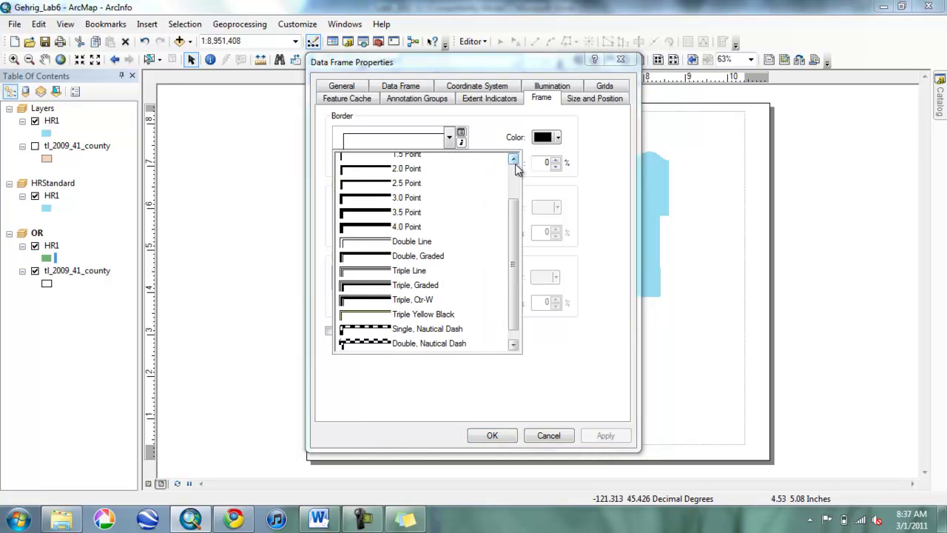
click(516, 181)
click(406, 166)
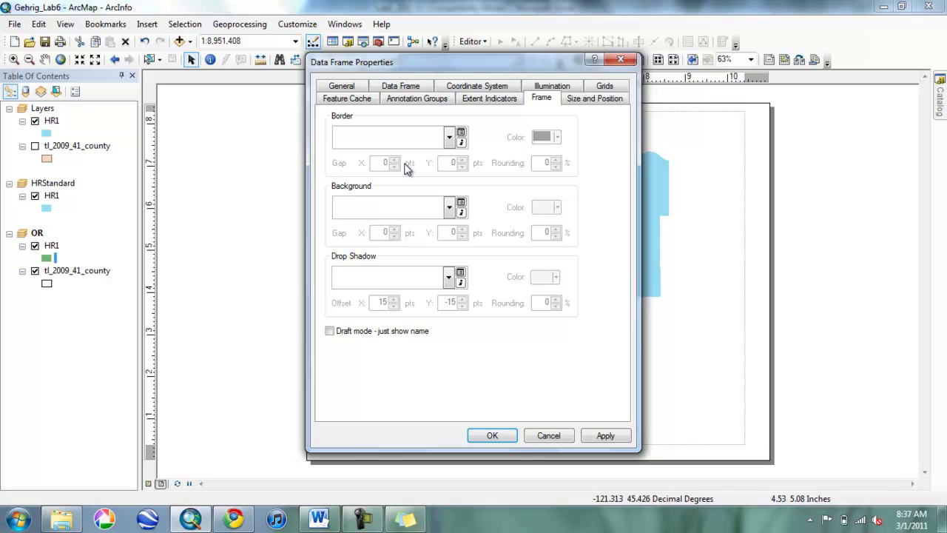
key(Return)
click(535, 376)
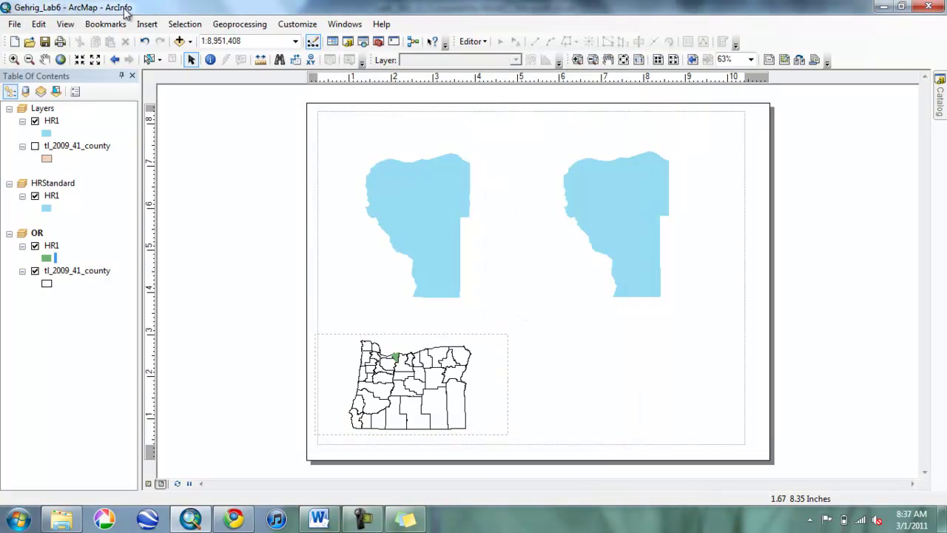
Insert the title 'Custom VS Standard Projection, Hood River County, OR 2009'
click(147, 23)
click(191, 61)
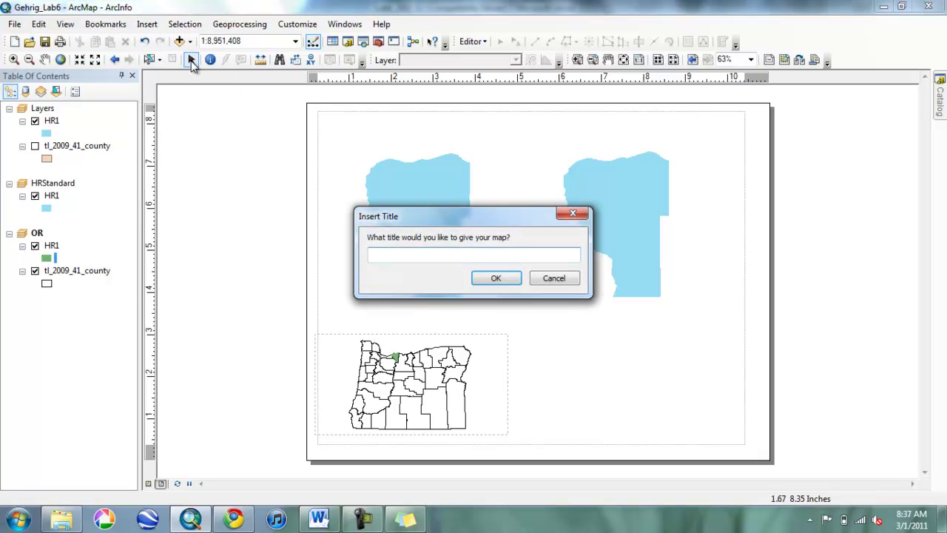
text(Diff)
key(BackSpace)
key(BackSpace)
key(BackSpace)
key(BackSpace)
text(Custom)
key(BackSpace)
key(BackSpace)
key(BackSpace)
key(BackSpace)
key(BackSpace)
text(ustom VS Standard)
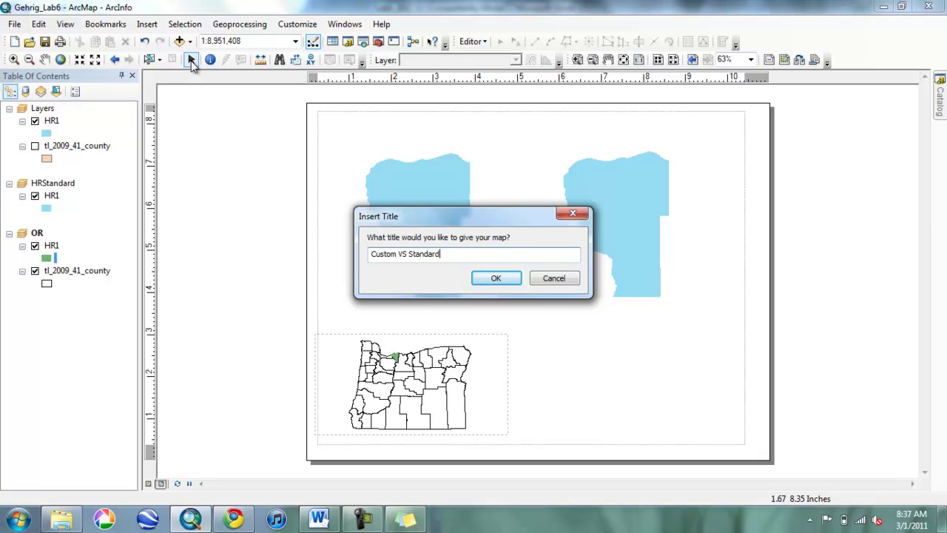
text( Proje)
key(BackSpace)
text(jection, Hood River COunty)
key(BackSpace)
key(BackSpace)
key(BackSpace)
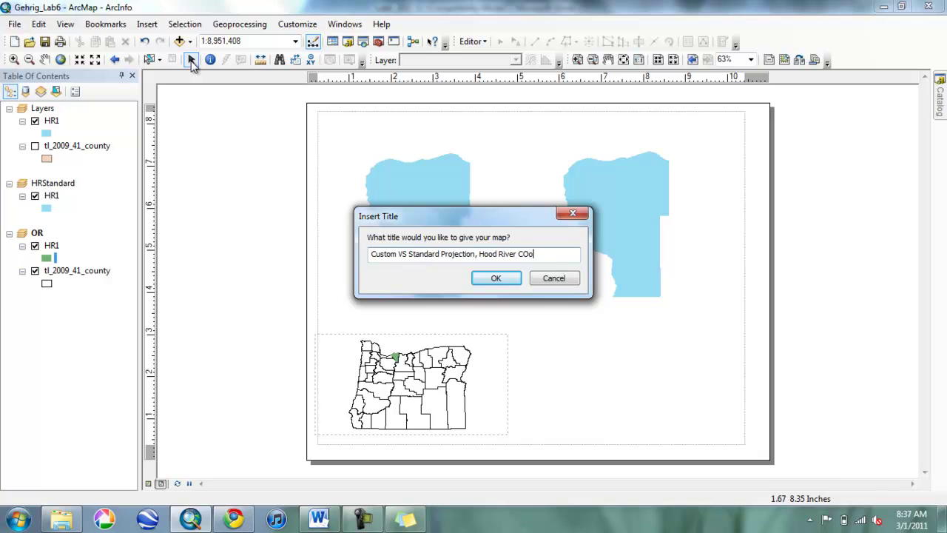
key(BackSpace)
key(BackSpace)
text(ounty, OR 2009)
key(Return)
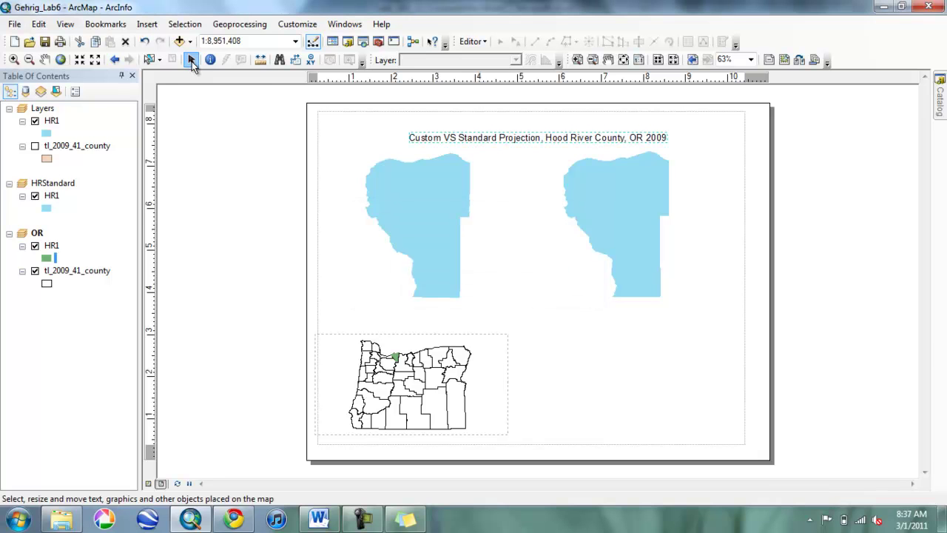
click(148, 25)
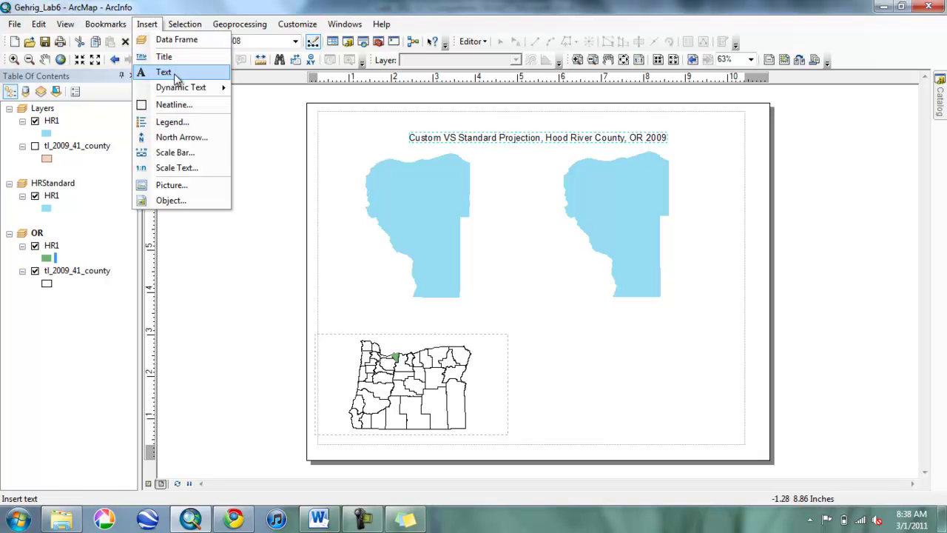
click(173, 126)
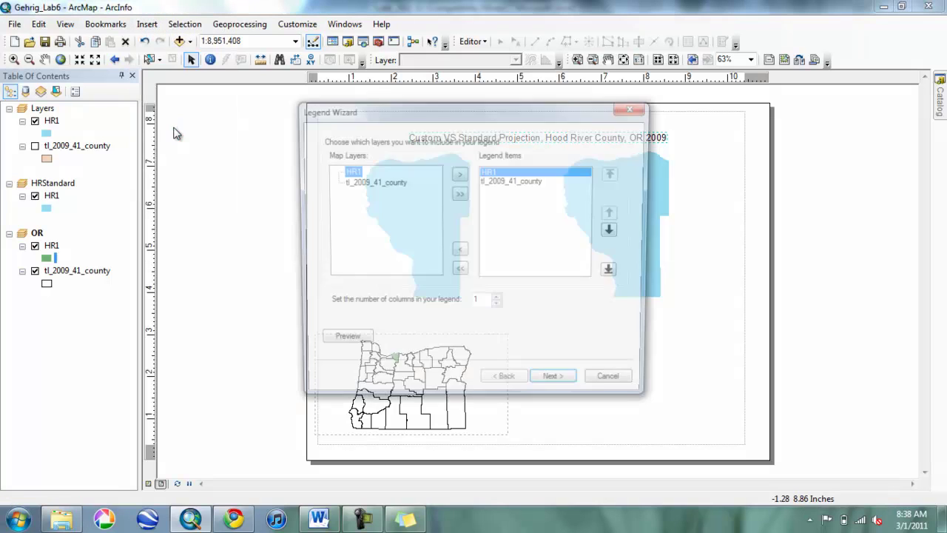
click(575, 390)
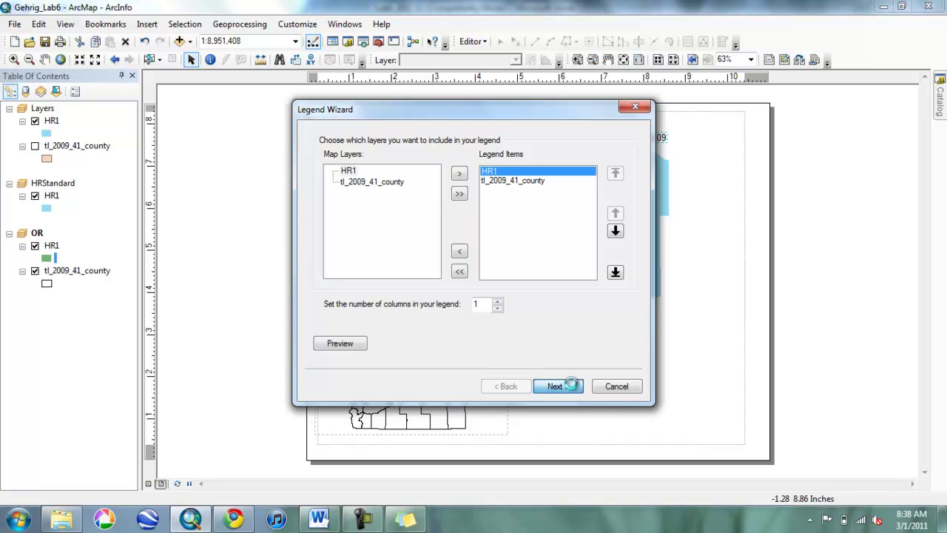
click(575, 390)
click(573, 390)
drag(477, 300, 688, 361)
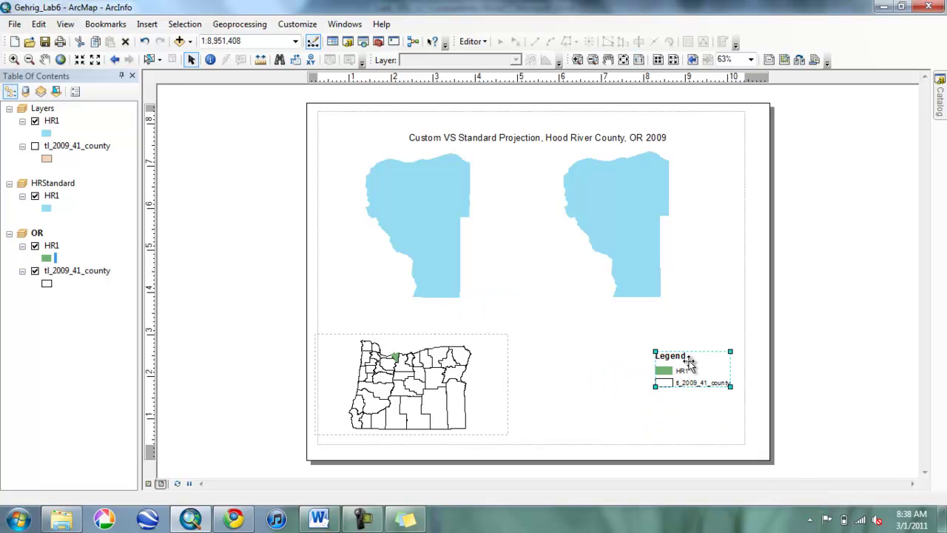
key(Delete)
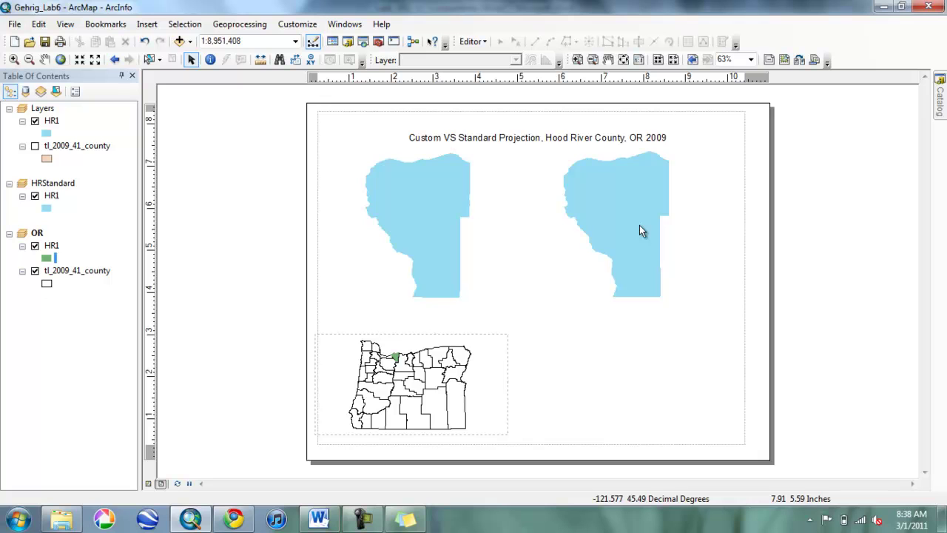
Insert a text element reading 'Hood River County, OR' and 'Custom Projection: 60000M False Easting/Northing'
click(147, 24)
click(157, 69)
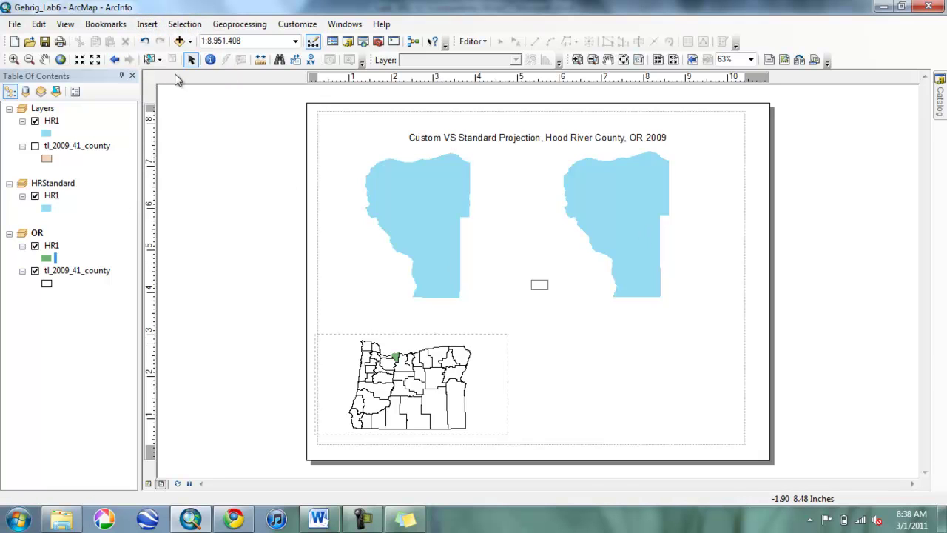
double_click(539, 285)
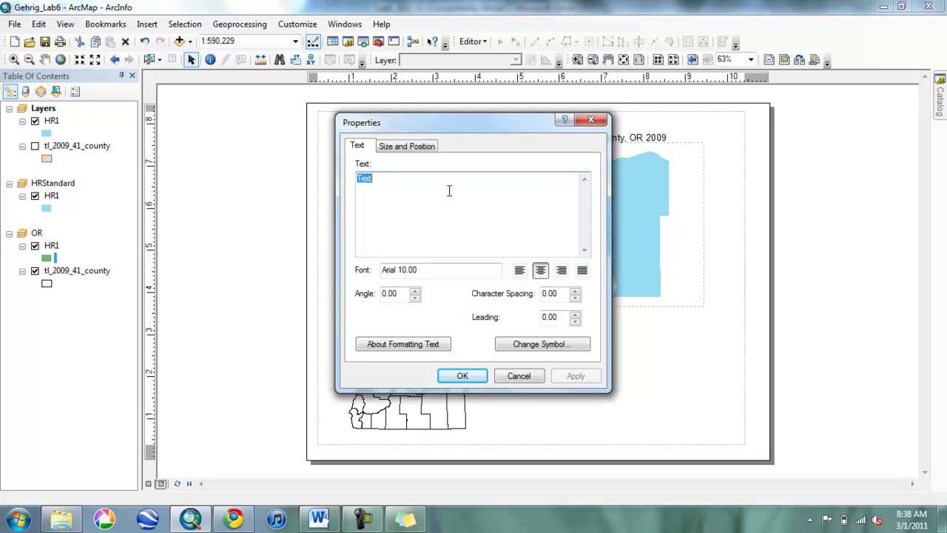
text(Hood River)
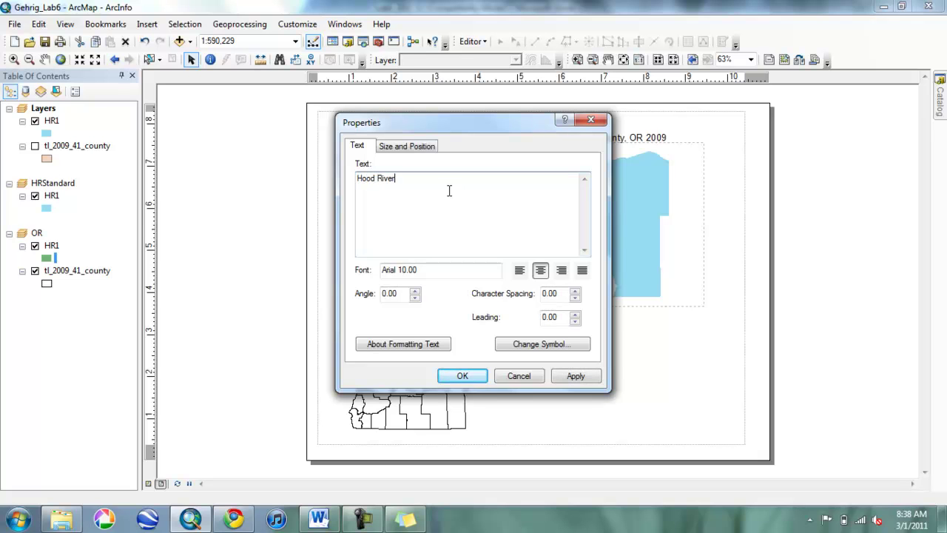
text( COunt)
key(BackSpace)
key(BackSpace)
key(BackSpace)
text(o)
text(unty, OR )
text(PR)
key(BackSpace)
text(Custom)
text( J)
key(BackSpace)
text(Pe)
text(ojection)
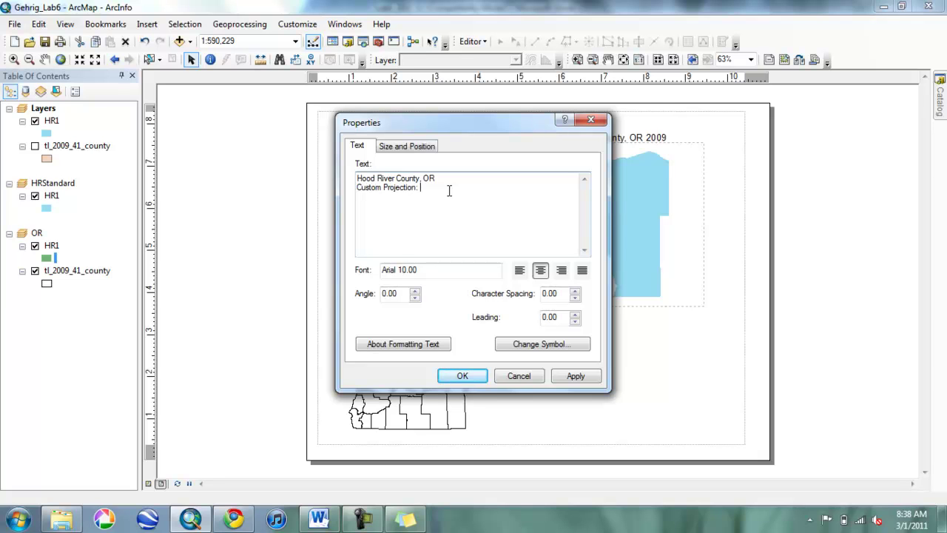
text(: 60000M False Easting/Northing)
Add lines for Central Meridian -121.548 and 'based on UTM, Geographic NAD1983 Coordinate System'
key(Return)
text(Central Meridian)
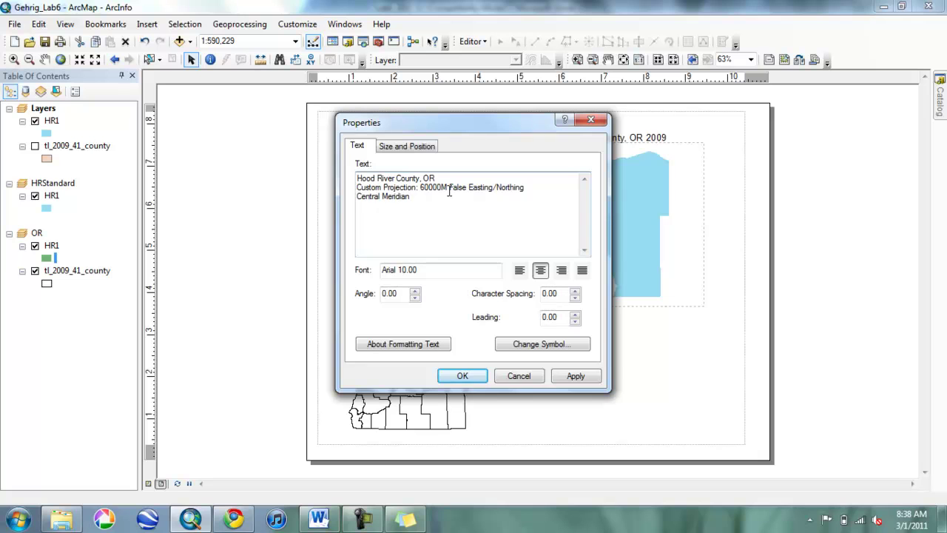
text(: -12)
text(serd )
text(d on)
text( UTM)
text(, Geographer)
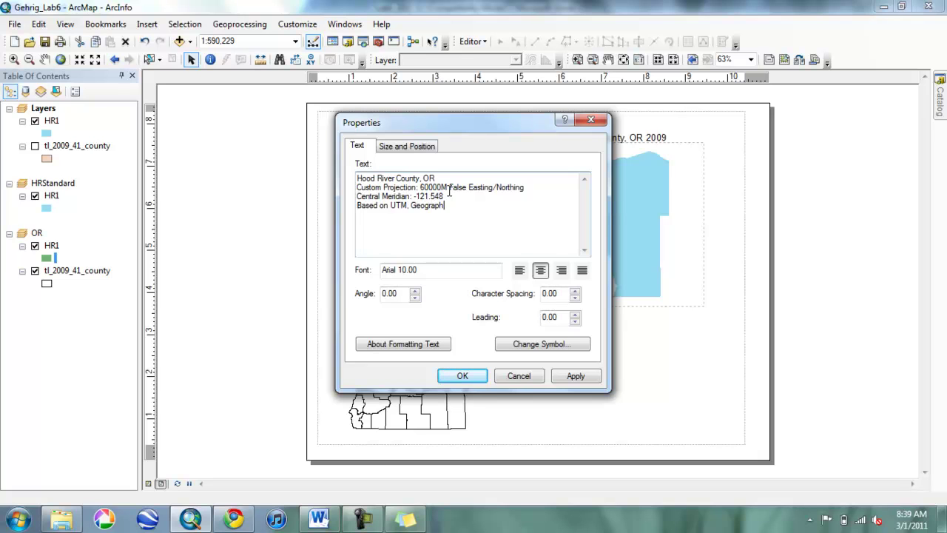
key(BackSpace)
text(ic NAD1983 Coordinate System)
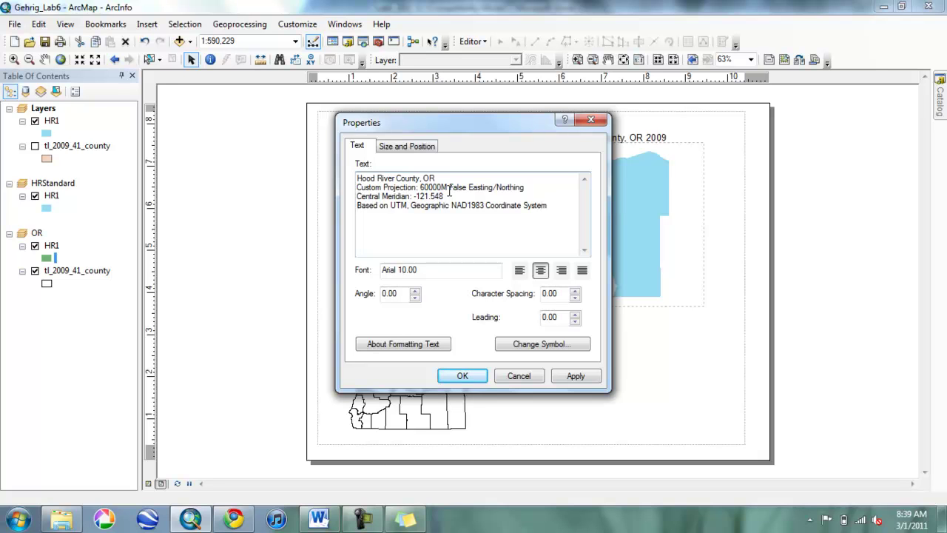
Left-align the custom projection text and place it beneath the right-hand county map
click(470, 374)
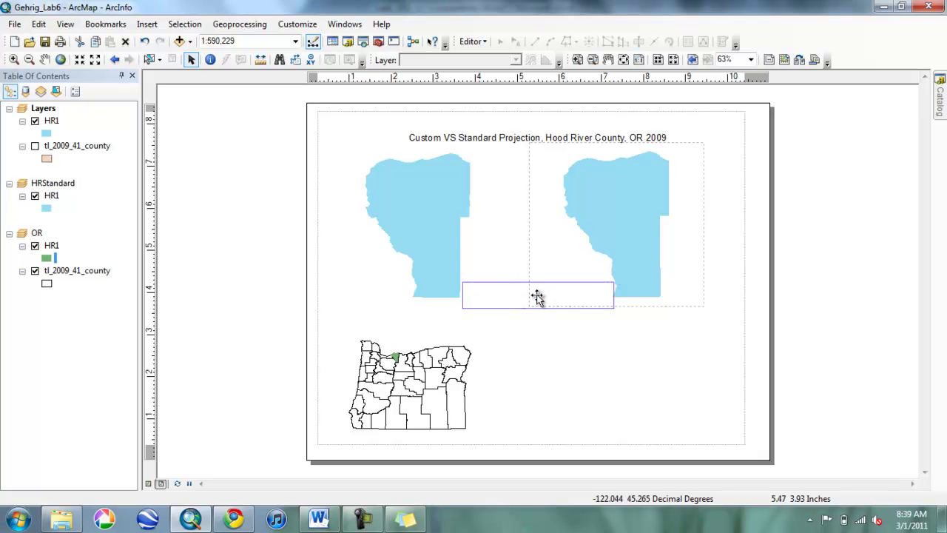
drag(537, 299, 521, 324)
double_click(510, 329)
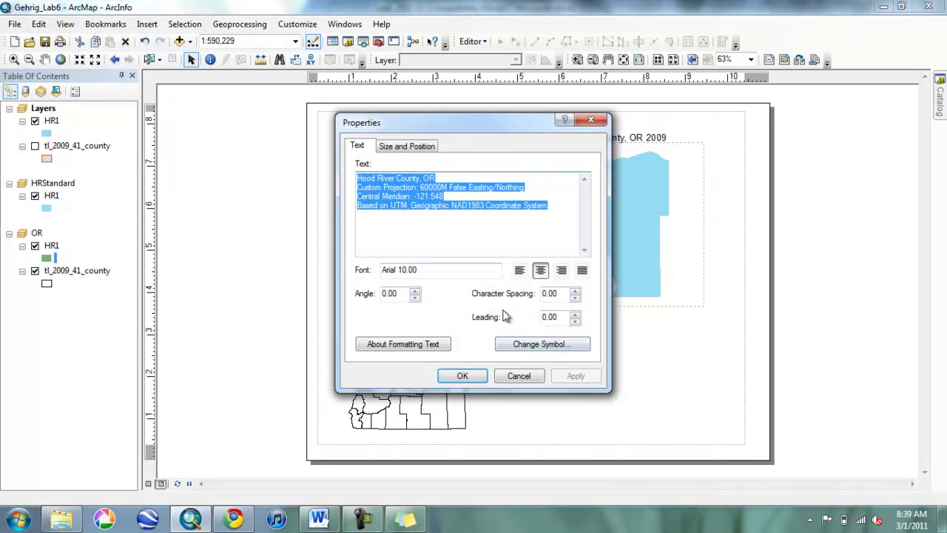
click(520, 270)
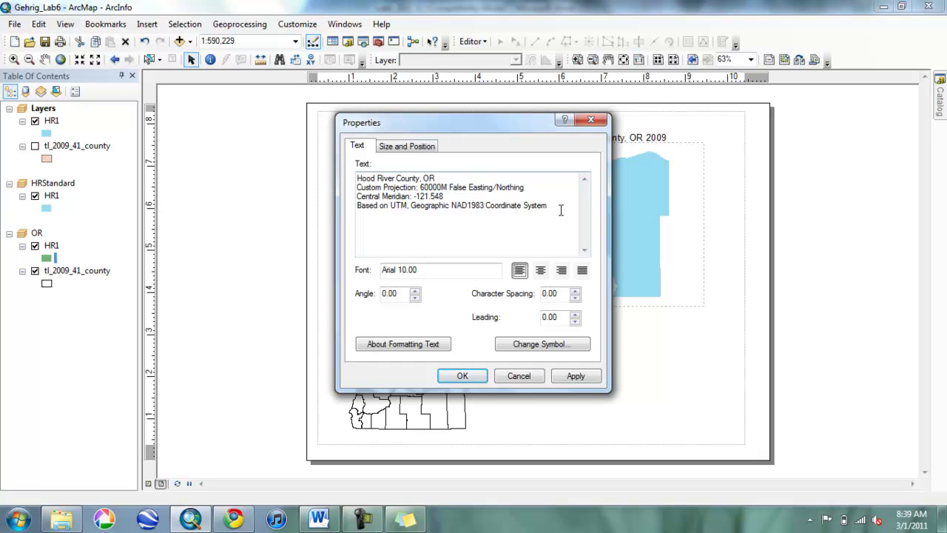
drag(560, 211, 400, 188)
click(439, 229)
click(462, 376)
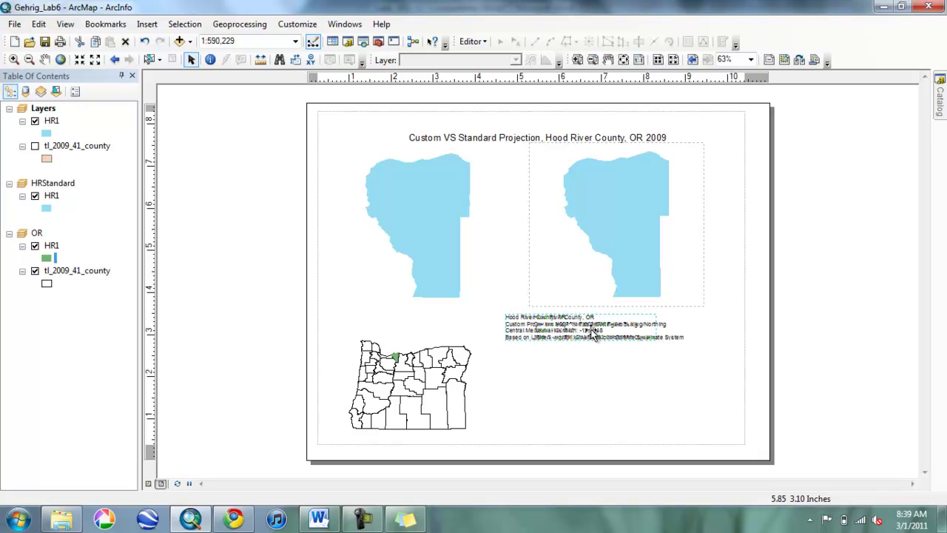
drag(601, 333, 645, 331)
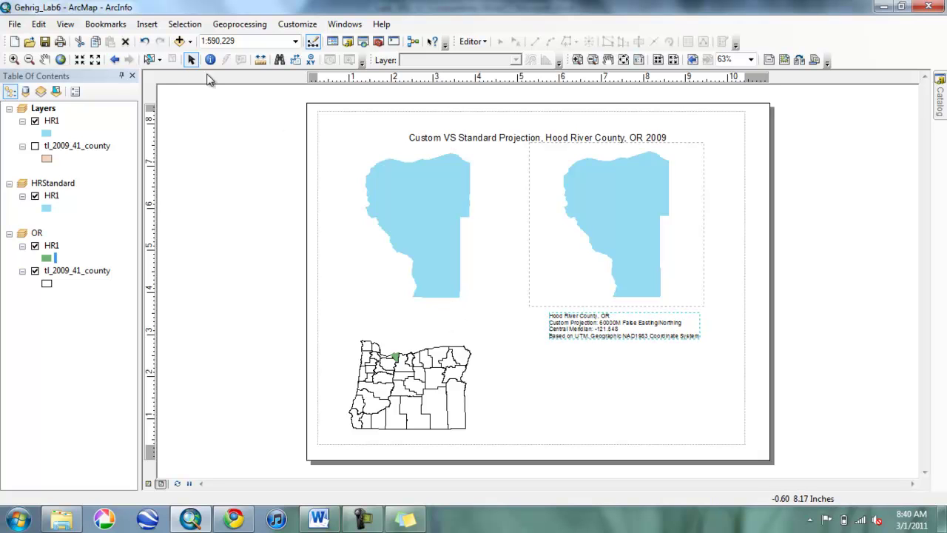
Insert a new text element whose first line reads 'Hood River, County, OR'
click(147, 24)
click(177, 71)
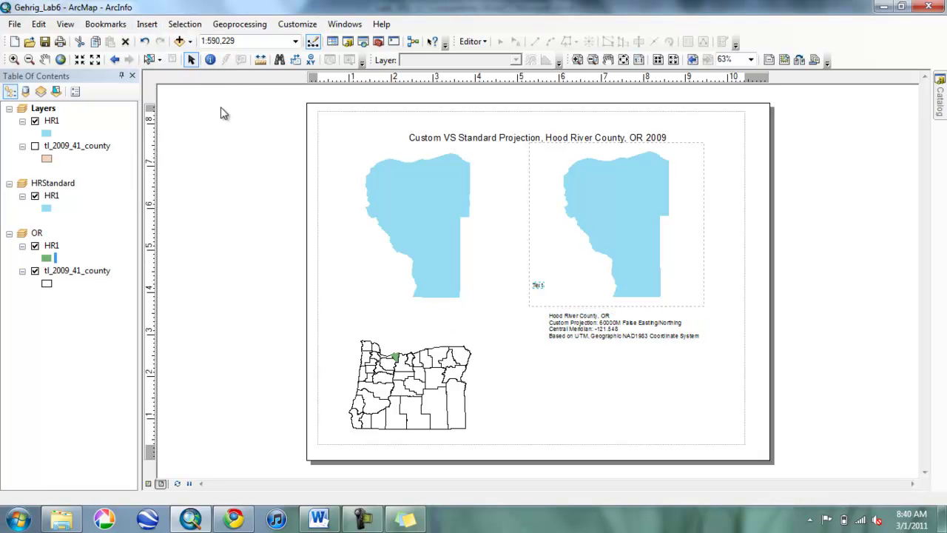
double_click(538, 287)
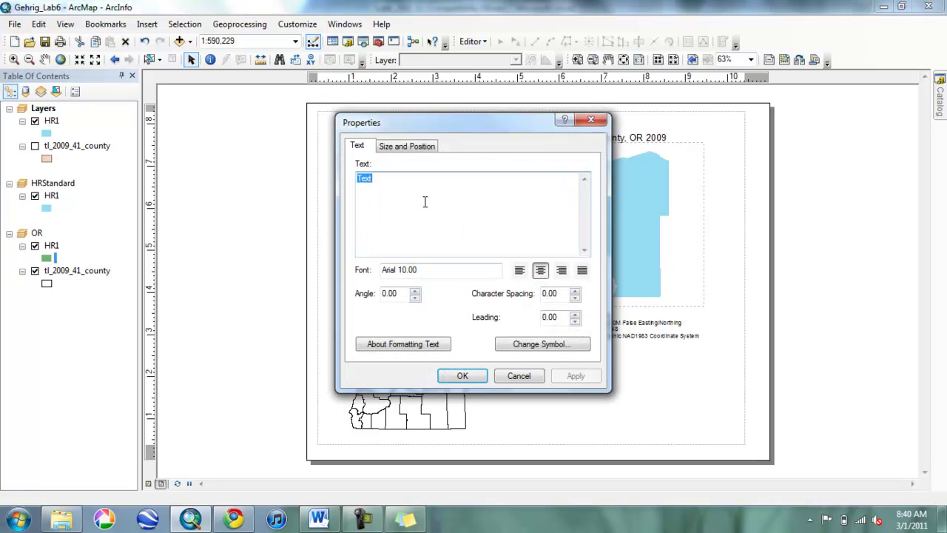
text(Hood Ri)
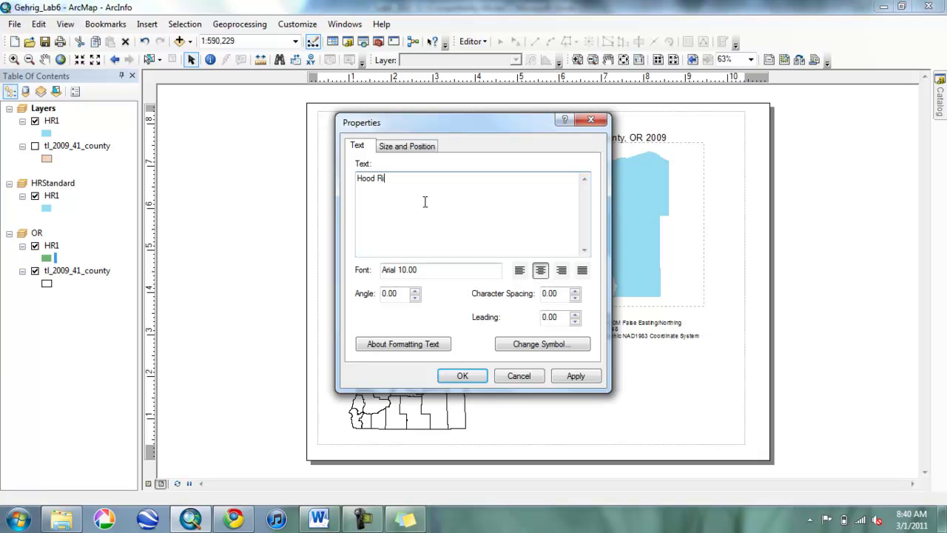
text(ver, County, OR 2009)
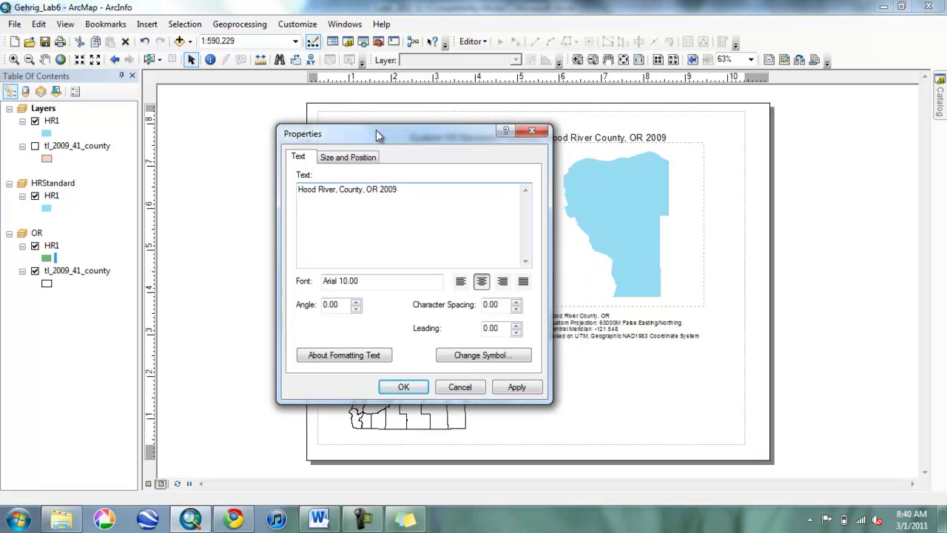
drag(378, 136, 313, 128)
click(347, 179)
key(BackSpace)
key(BackSpace)
key(BackSpace)
key(BackSpace)
key(BackSpace)
key(Return)
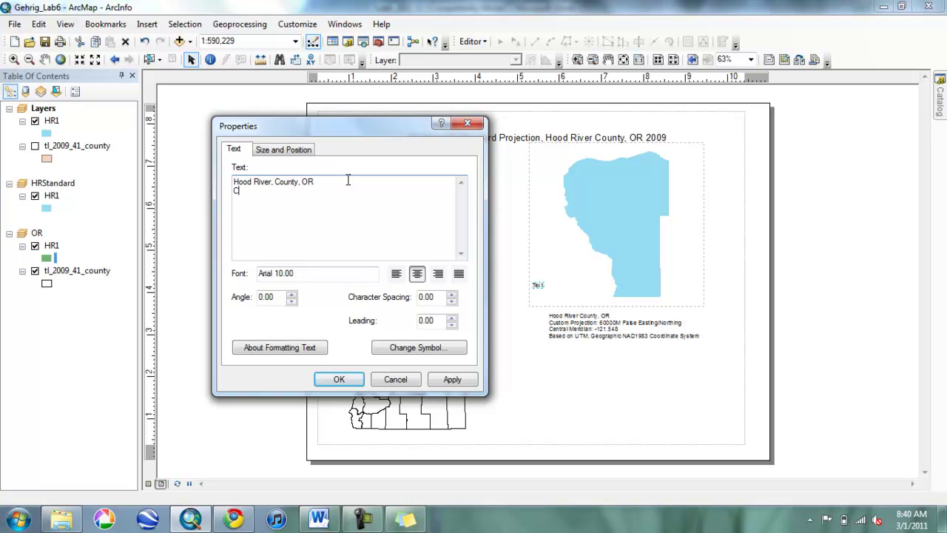
Add the lines 'Standard Projection' and 'Lamberson Conformal Conic Statewide Oregon'
text(Standard PRo)
key(BackSpace)
key(BackSpace)
text(rojection)
key(Return)
text(Lamberson Confromal)
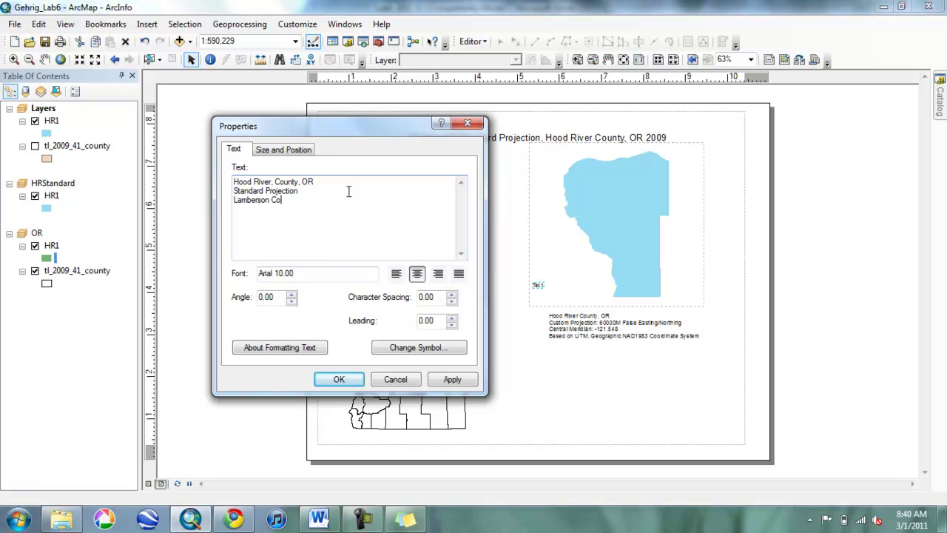
key(BackSpace)
key(BackSpace)
key(BackSpace)
key(BackSpace)
key(BackSpace)
text(ormal Conic Statewide ORegon)
key(Num_Lock)
key(BackSpace)
key(BackSpace)
key(BackSpace)
key(BackSpace)
key(BackSpace)
text(rge)
key(BackSpace)
key(BackSpace)
key(BackSpace)
text(regon)
key(Num_Lock)
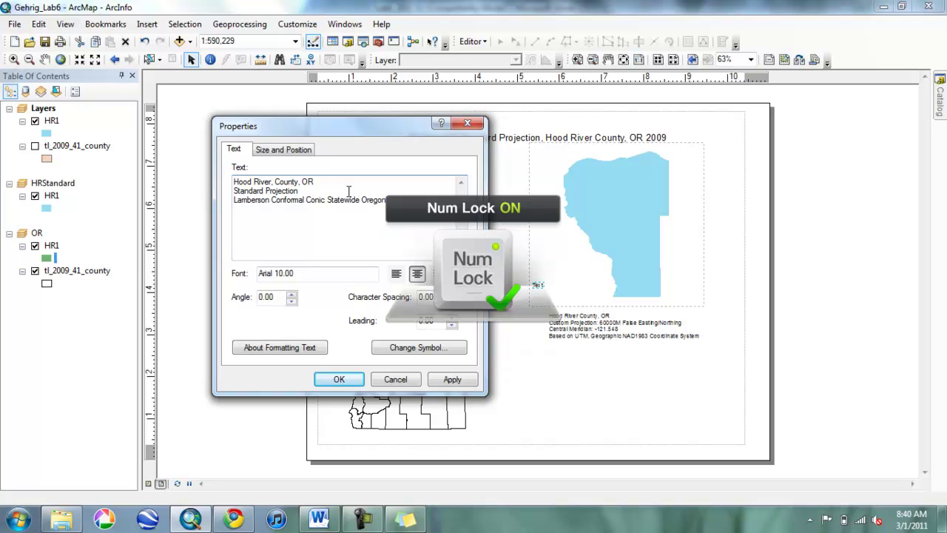
Left-align the standard projection text and move it above the Oregon locator map
click(396, 273)
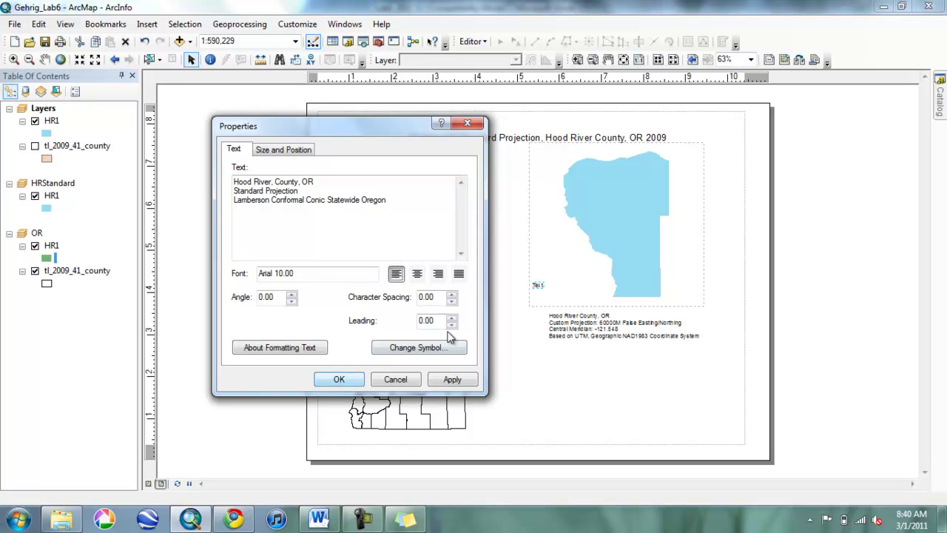
click(354, 379)
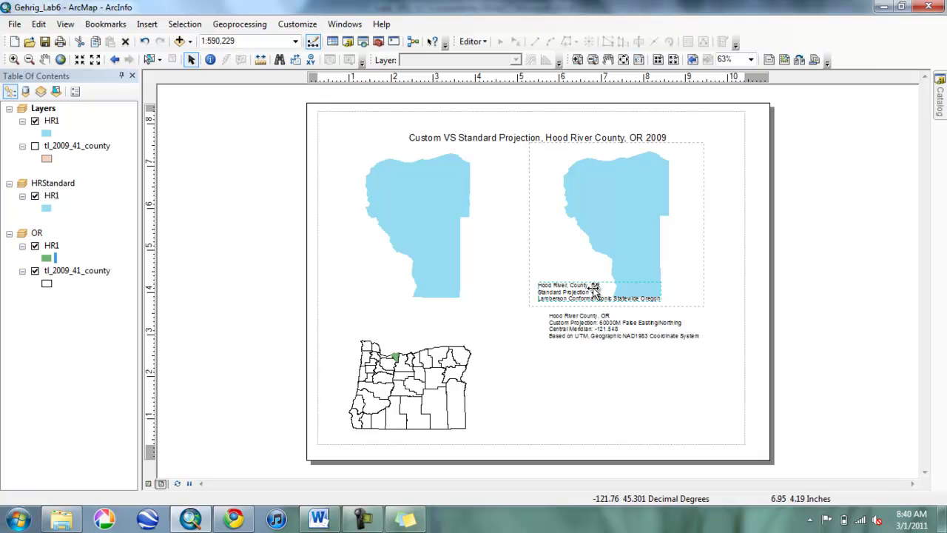
mouse_move(592, 290)
mouse_down()
mouse_move(437, 321)
mouse_move(434, 372)
mouse_move(421, 320)
mouse_up()
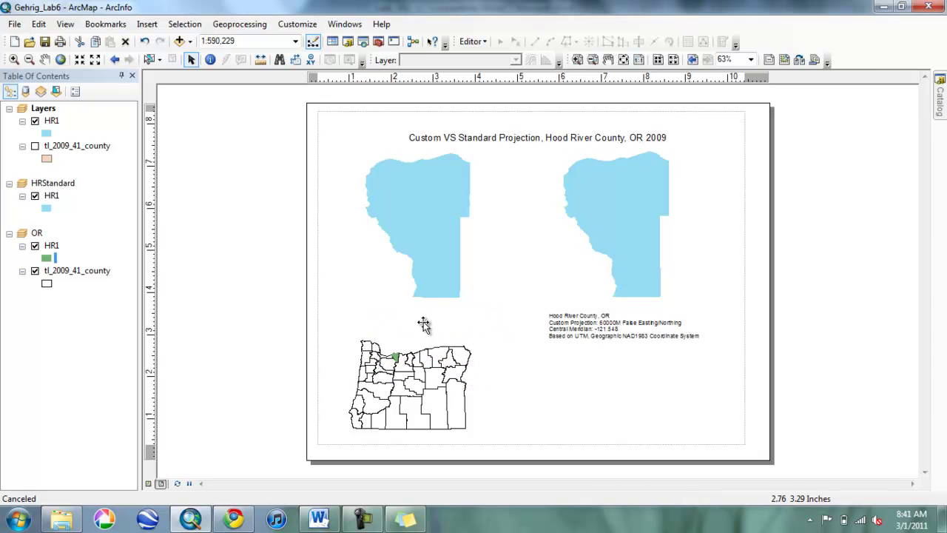
click(427, 342)
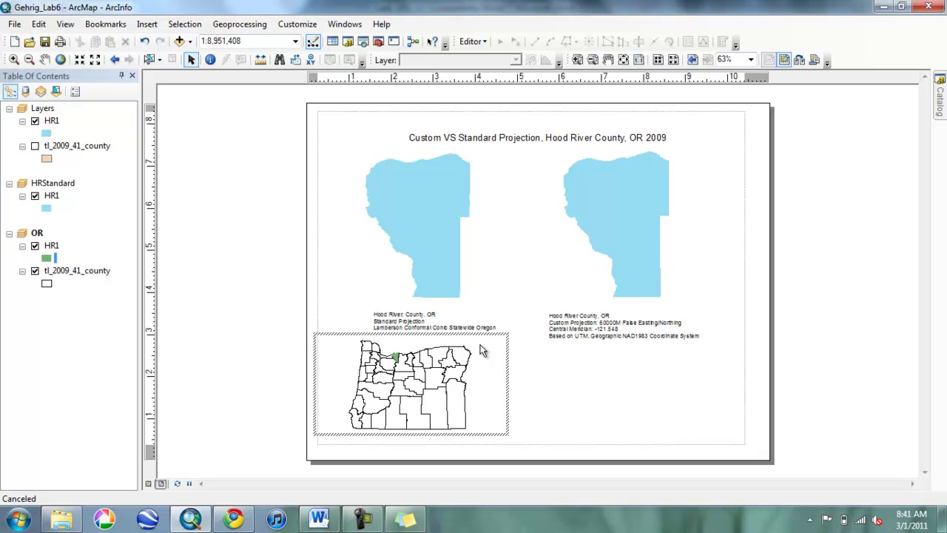
click(415, 326)
double_click(416, 325)
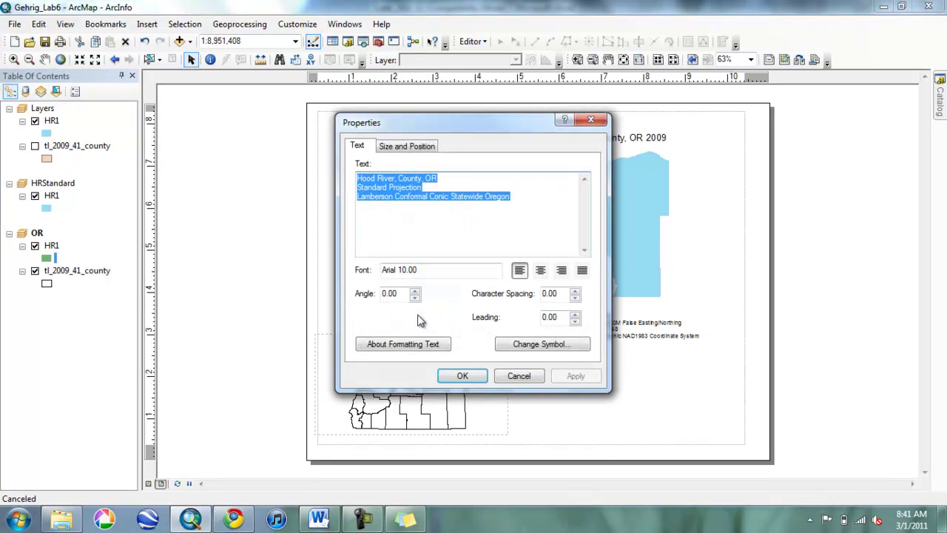
click(509, 376)
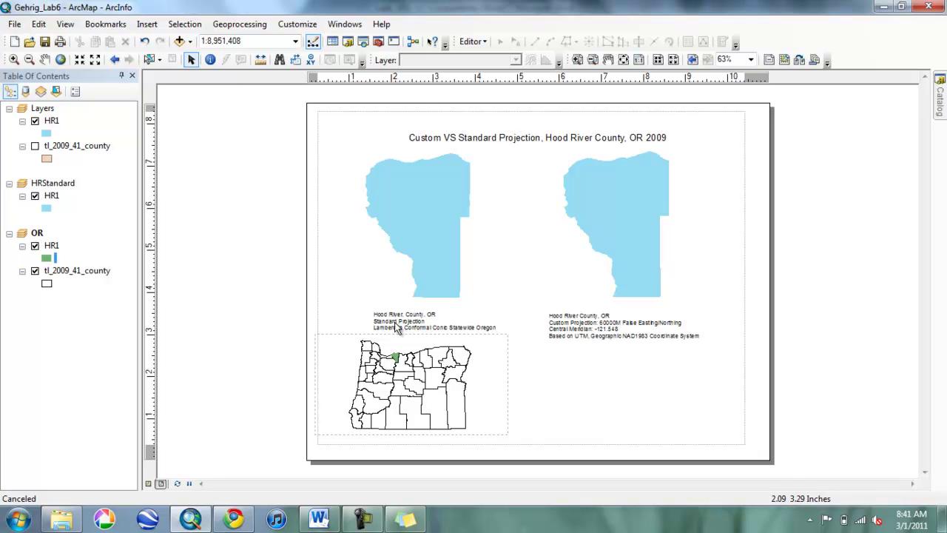
click(405, 316)
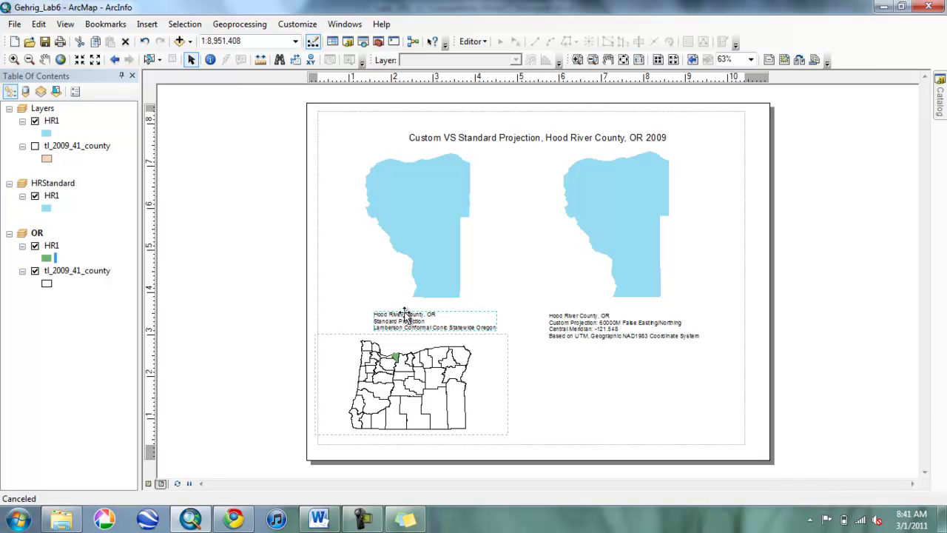